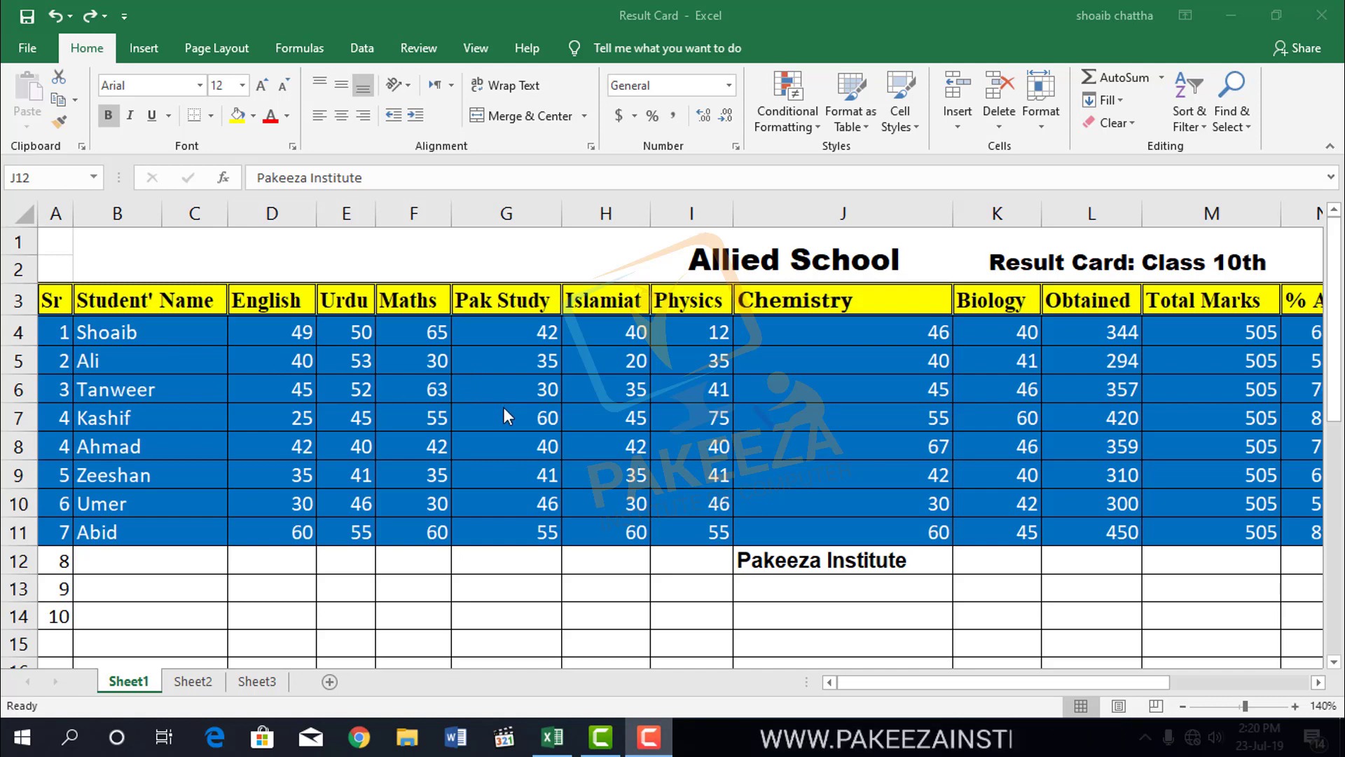
Examine the bordered grid below the result card on Sheet1 and compare it with the blank gridlines on Sheet2.
scroll(506, 414, down, 2)
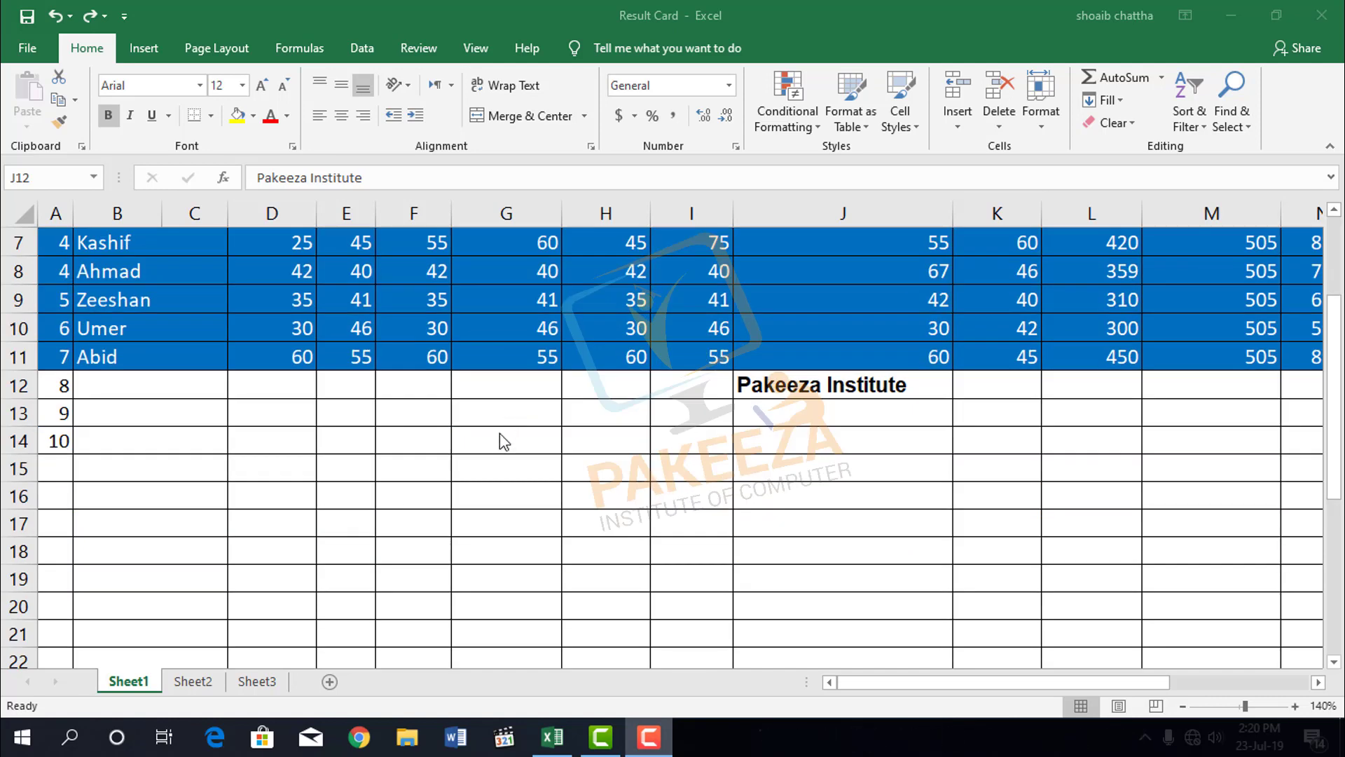
scroll(529, 473, up, 2)
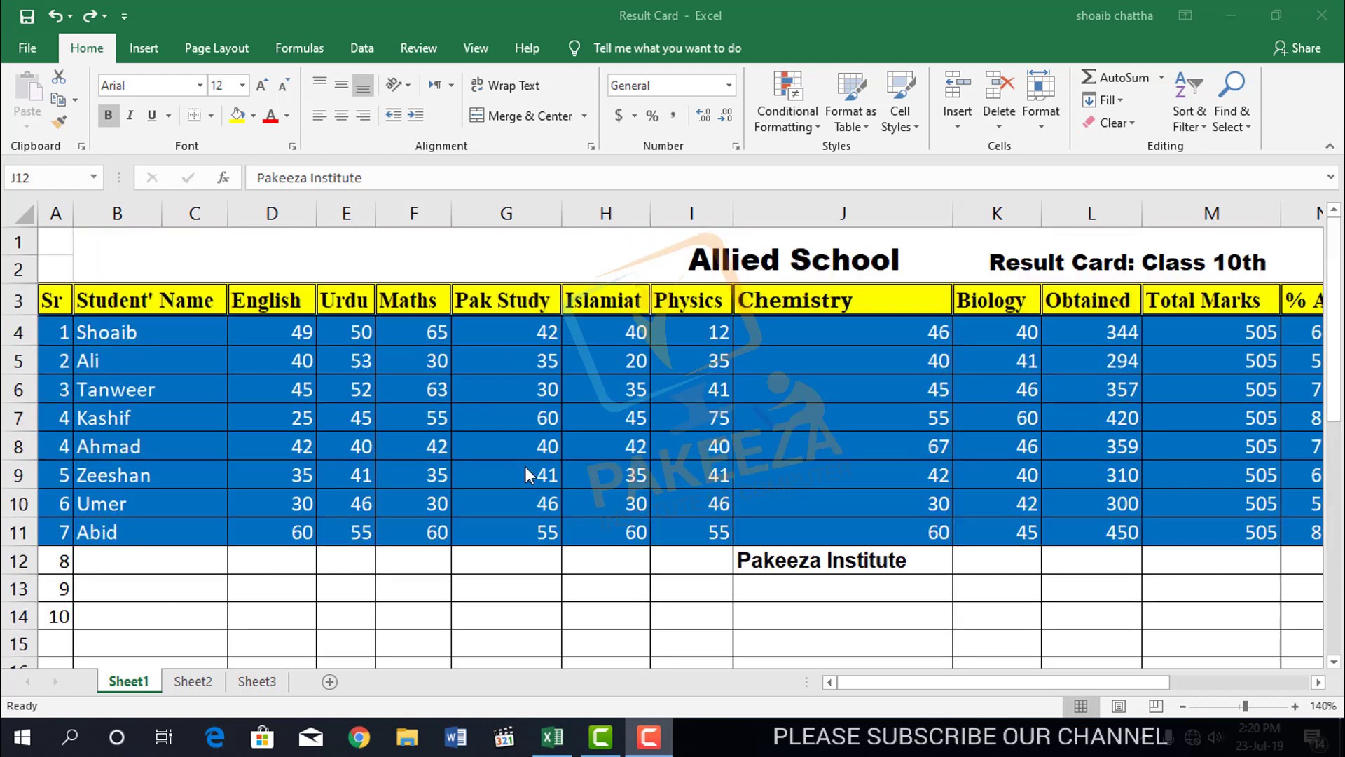
scroll(529, 475, down, 3)
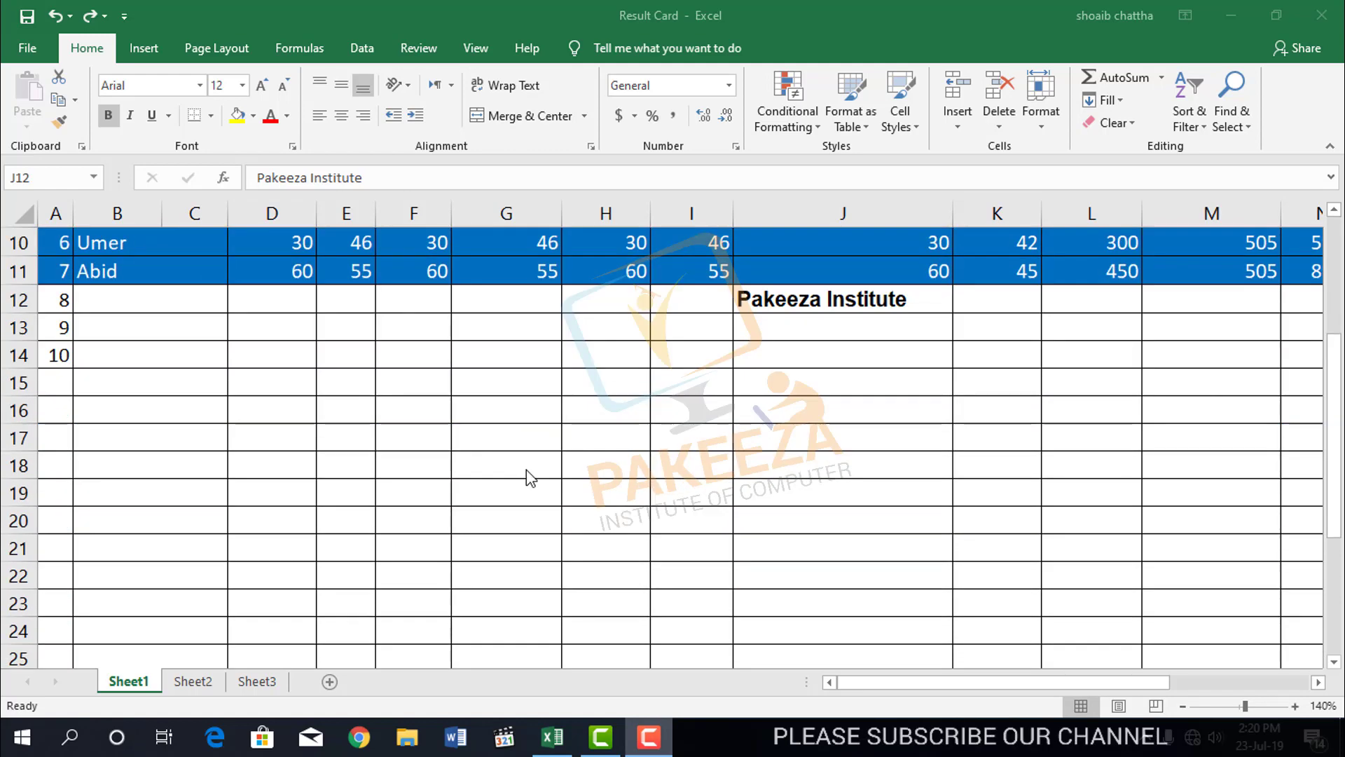
click(133, 310)
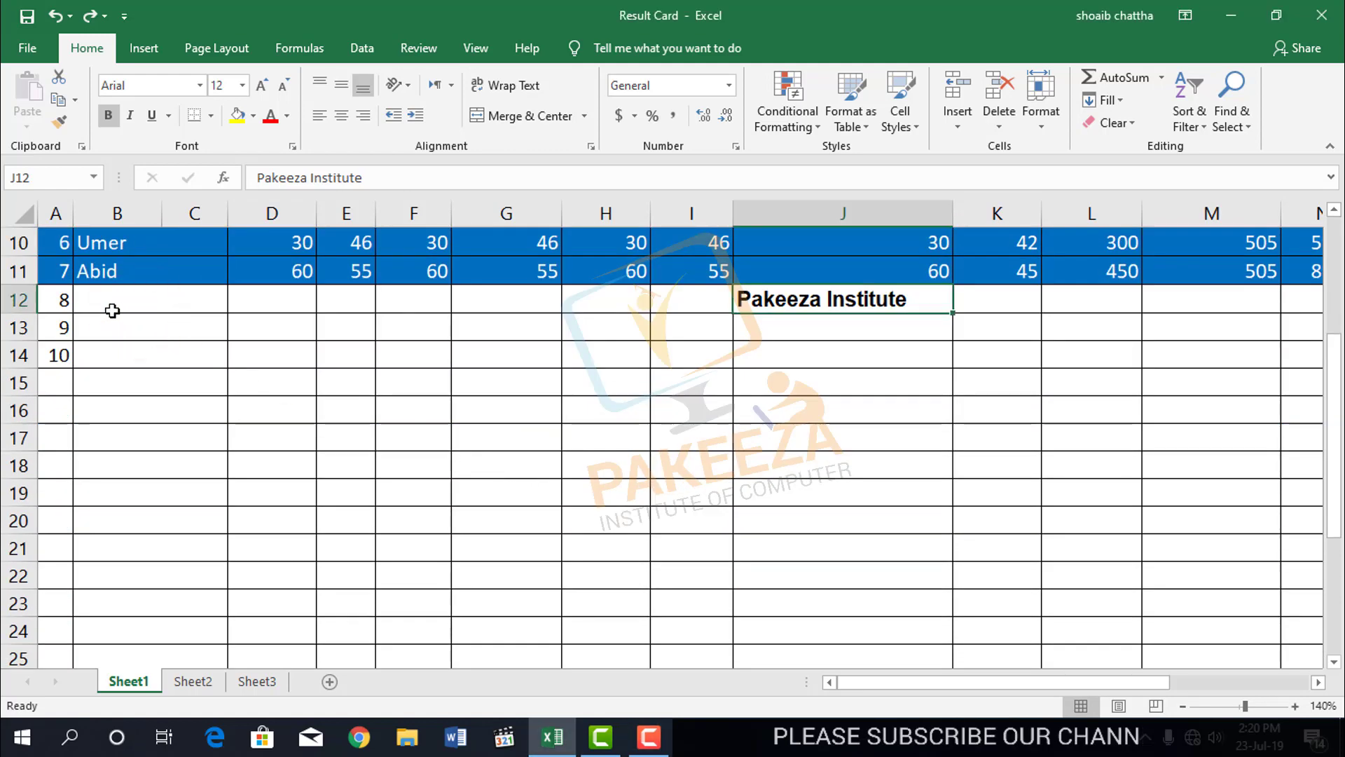
drag(111, 307, 1210, 643)
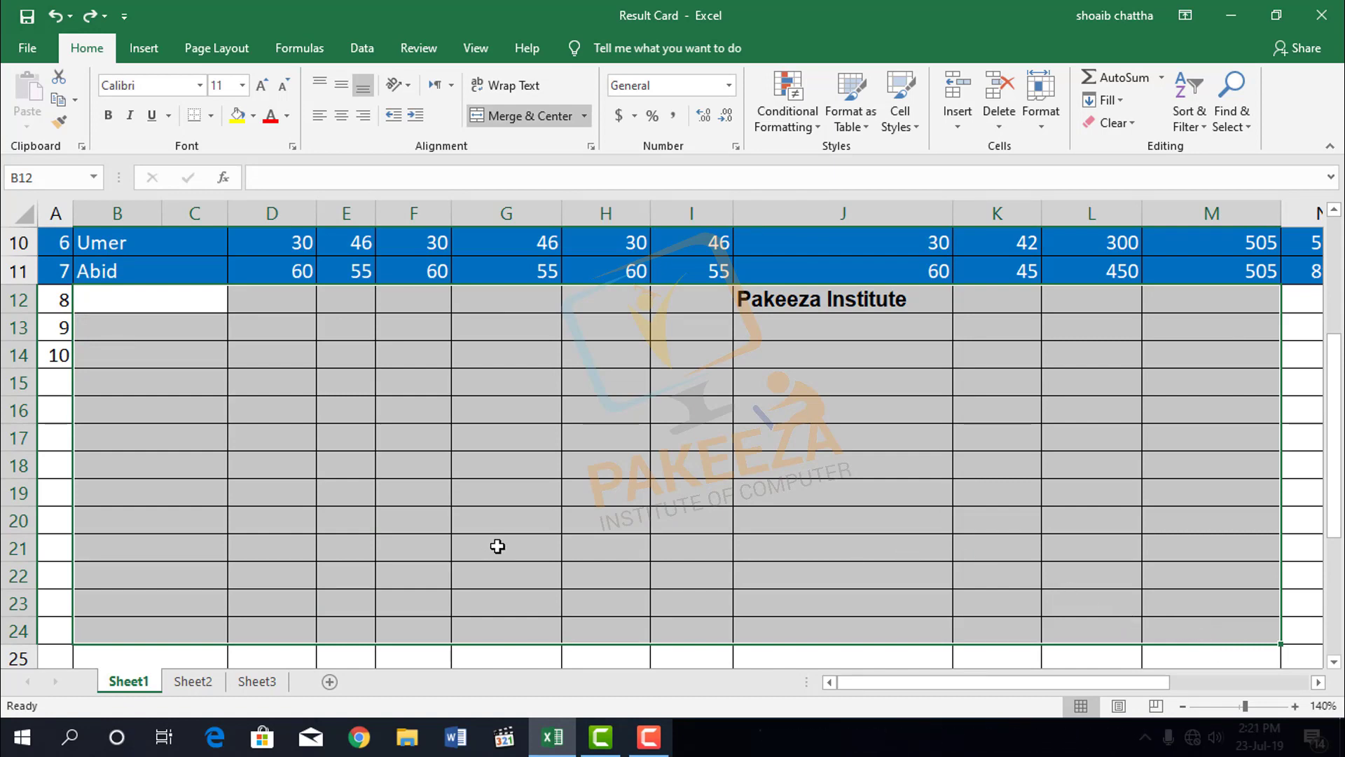
click(188, 681)
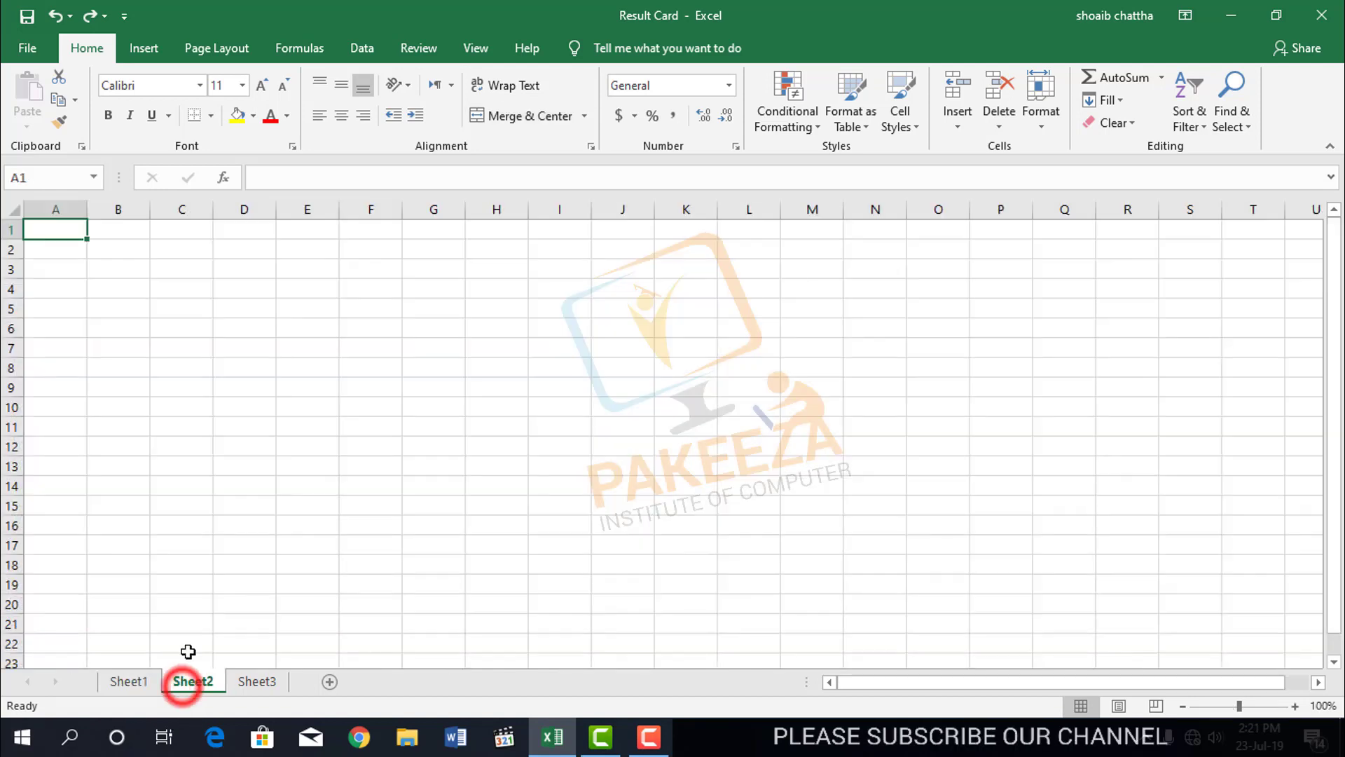
click(429, 368)
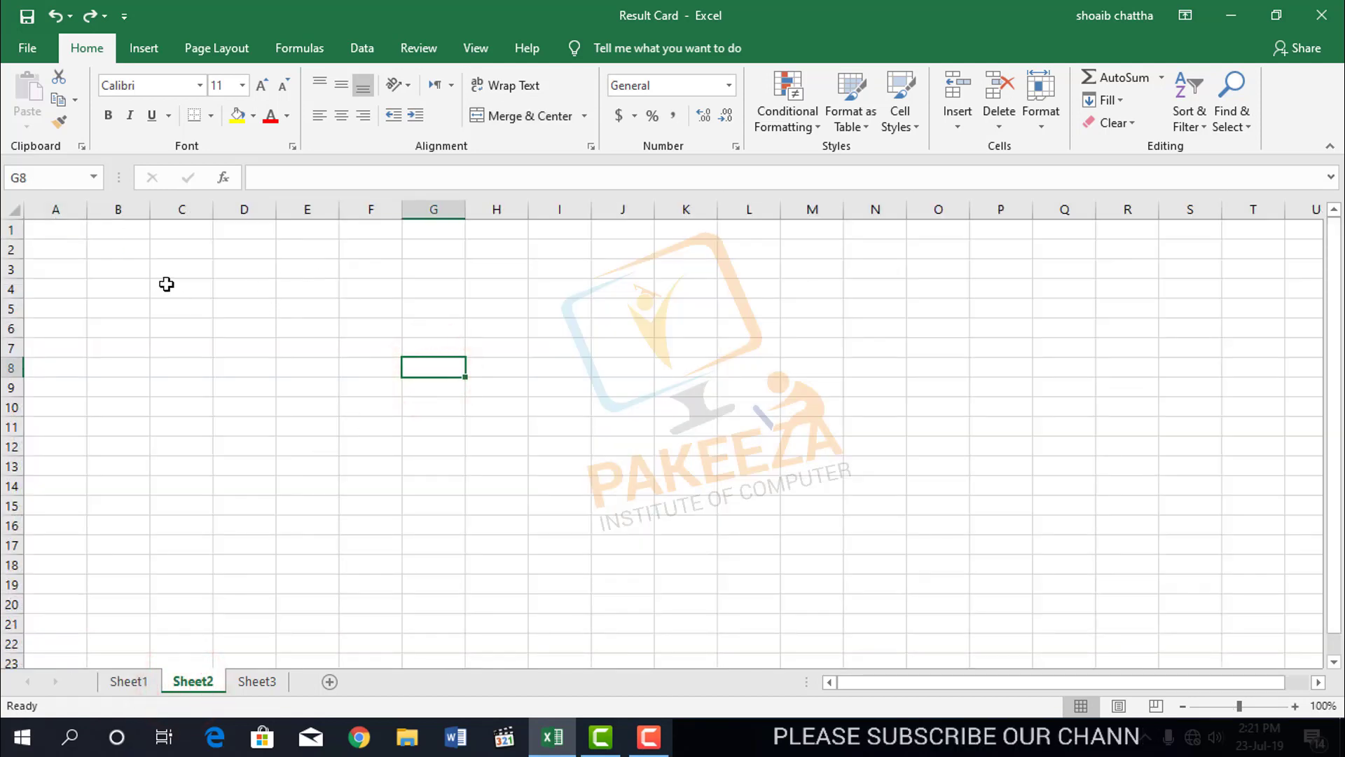
click(310, 272)
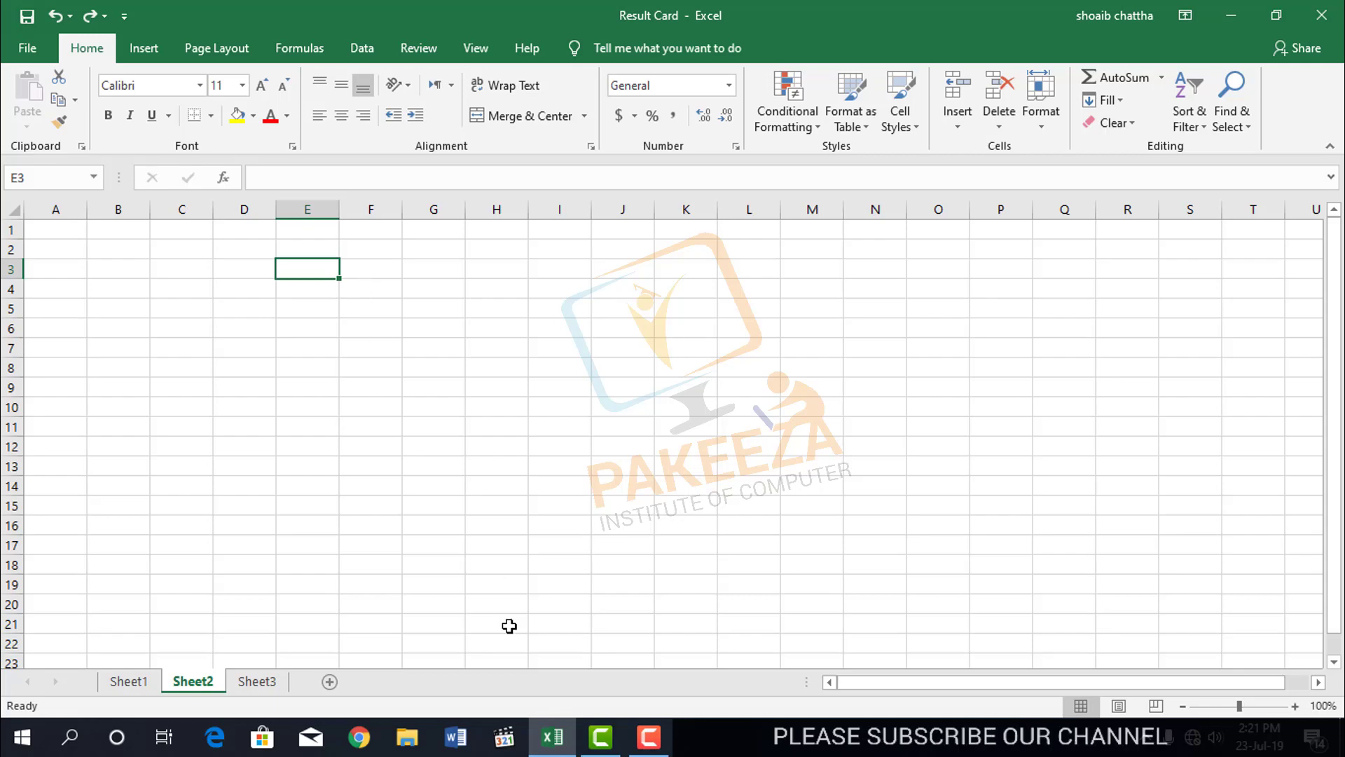
Copy the marks in D5:I5 of the result card on Sheet1.
click(129, 681)
scroll(470, 405, up, 2)
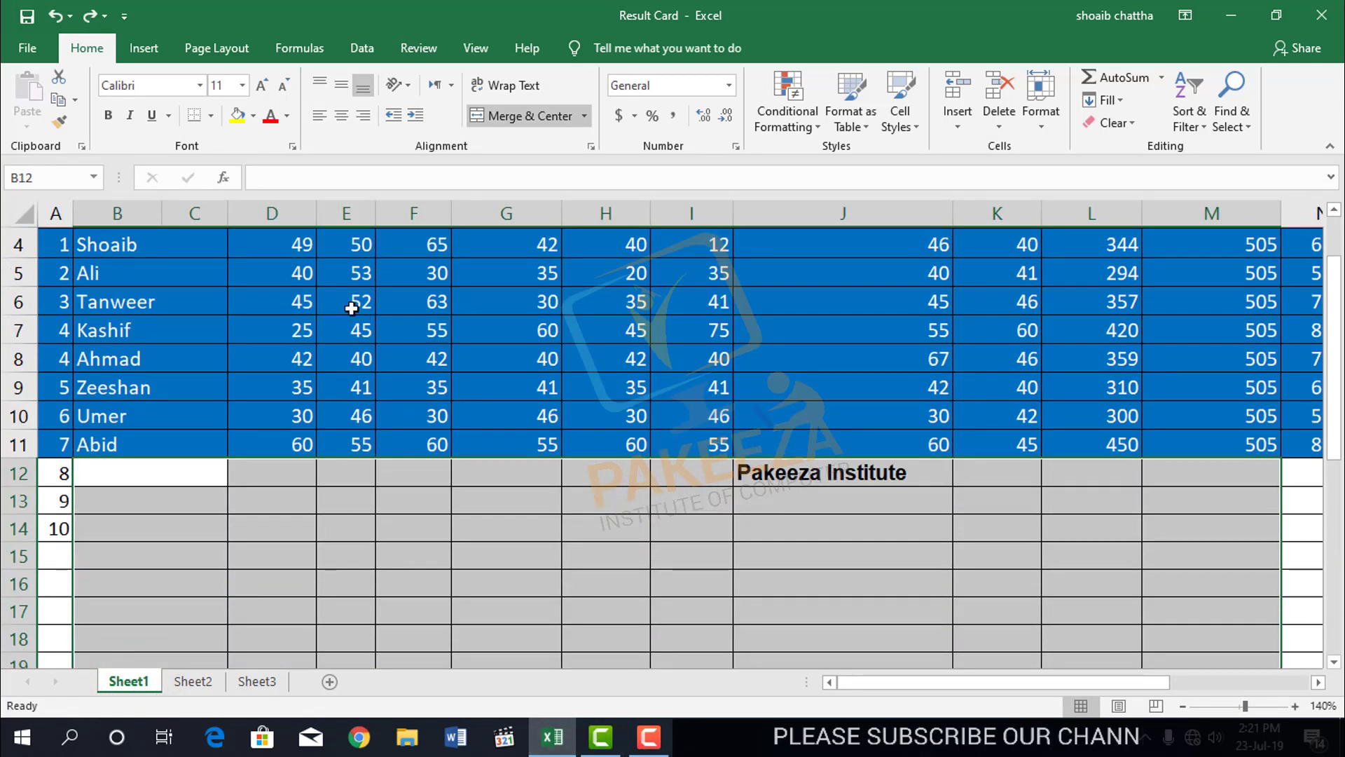
drag(298, 272, 672, 280)
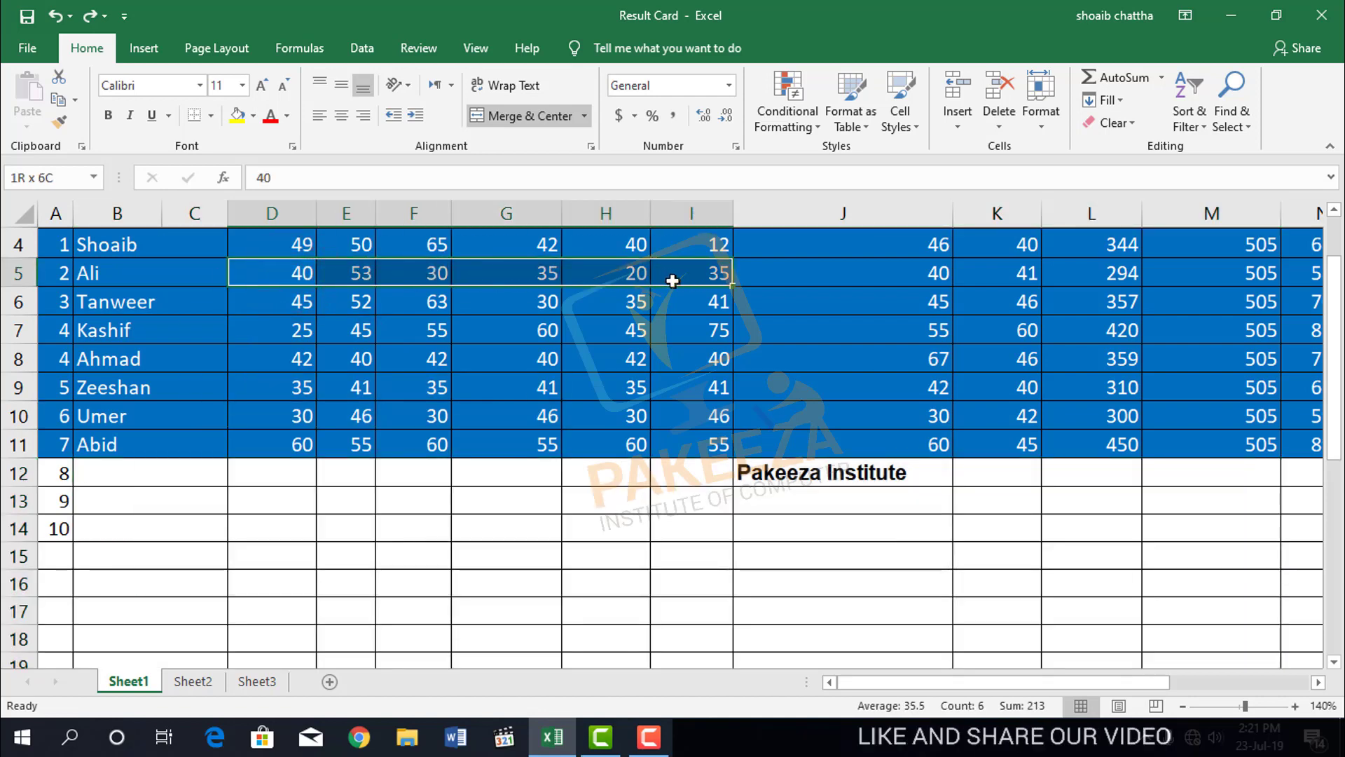
right_click(674, 281)
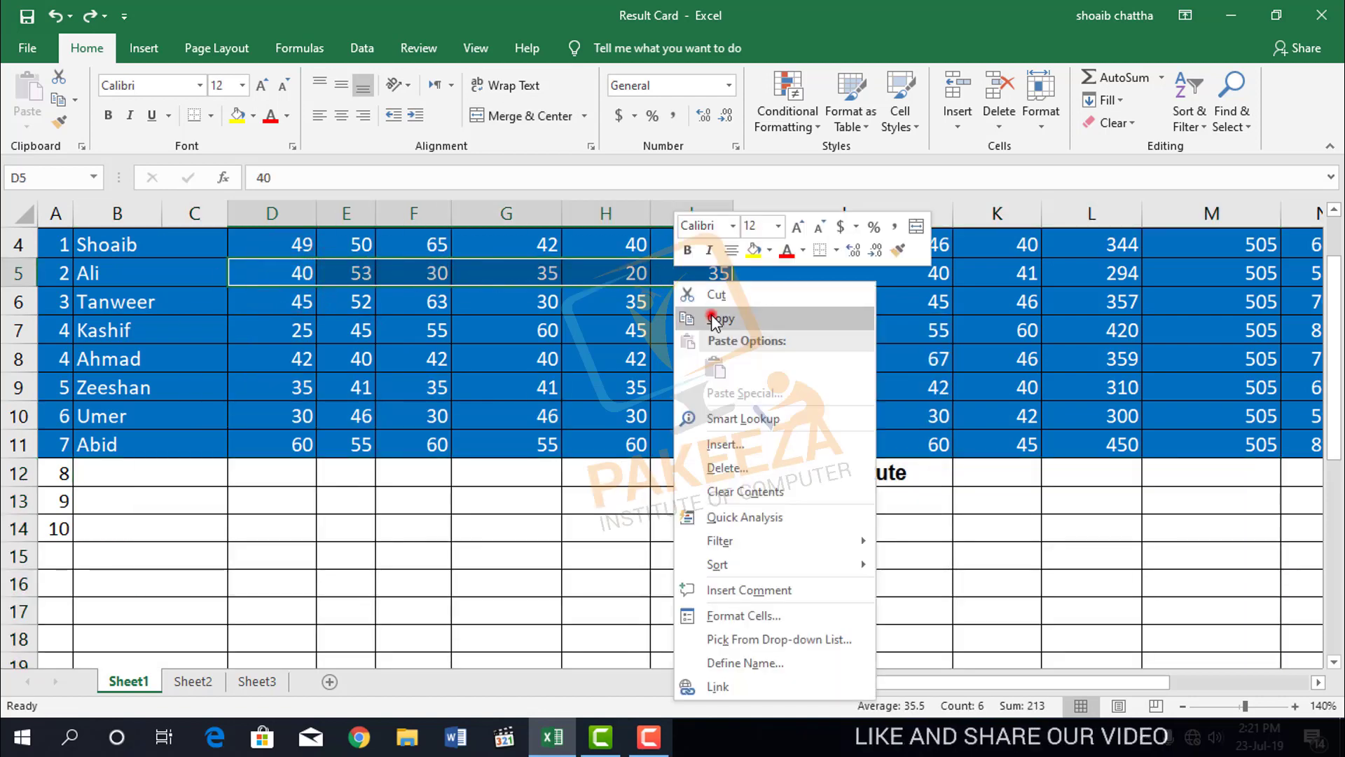
click(715, 317)
Paste the copied marks onto Sheet2 starting at H6, using Paste Special with All and no operation.
click(194, 680)
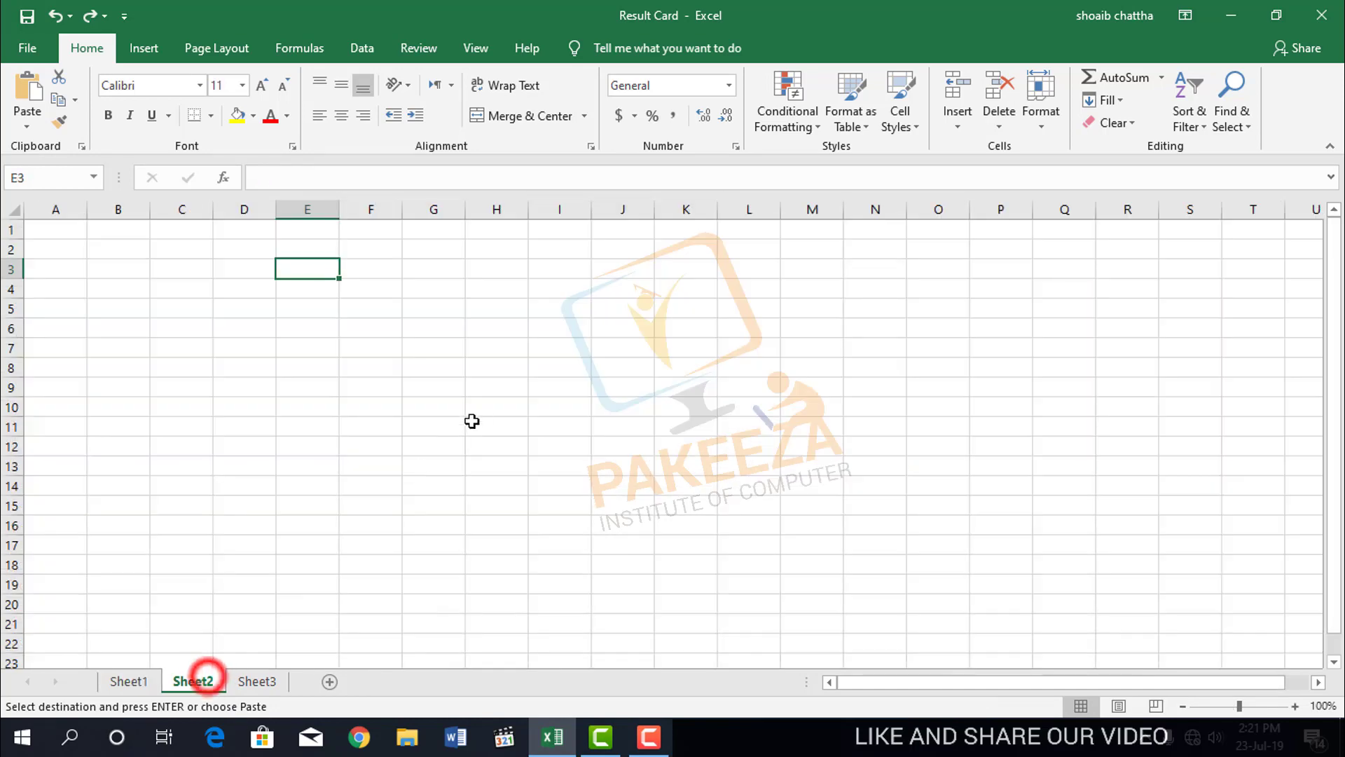
click(499, 330)
right_click(501, 333)
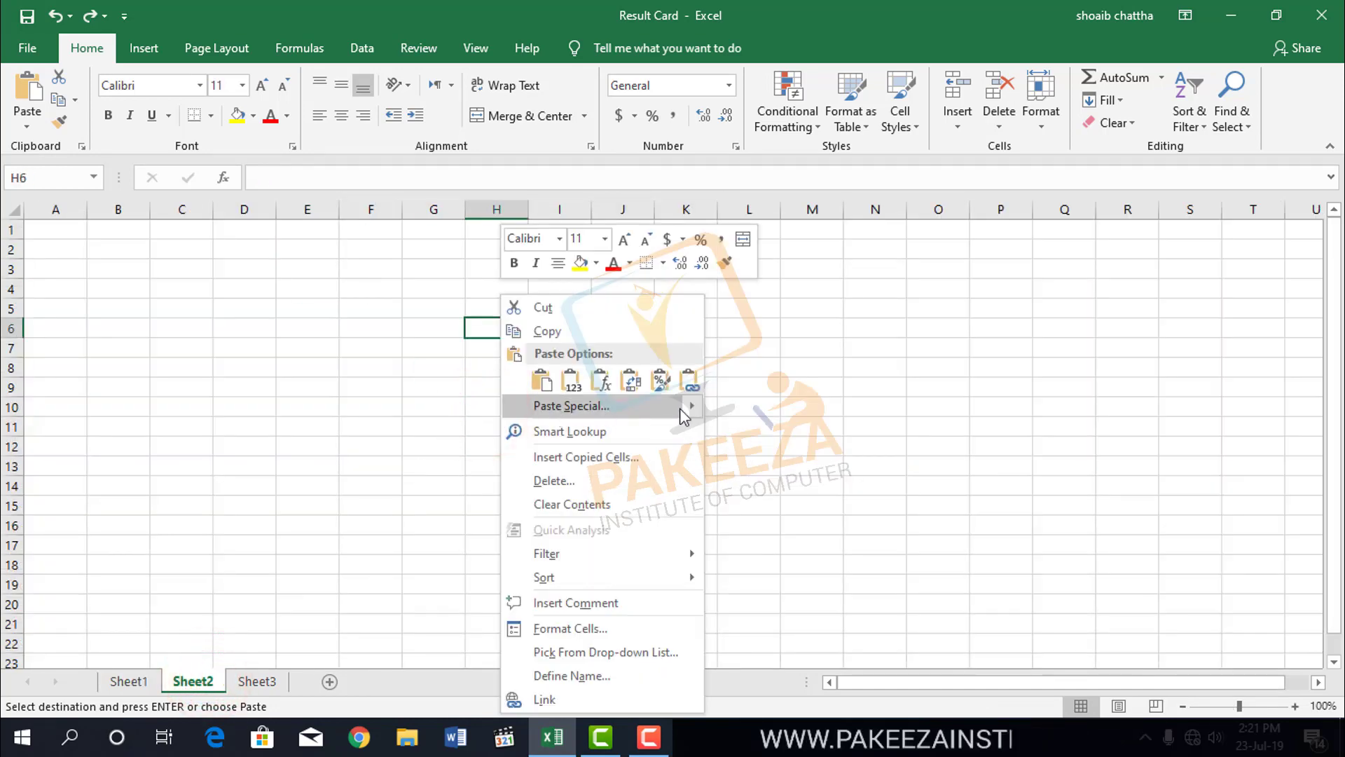
click(583, 405)
click(597, 484)
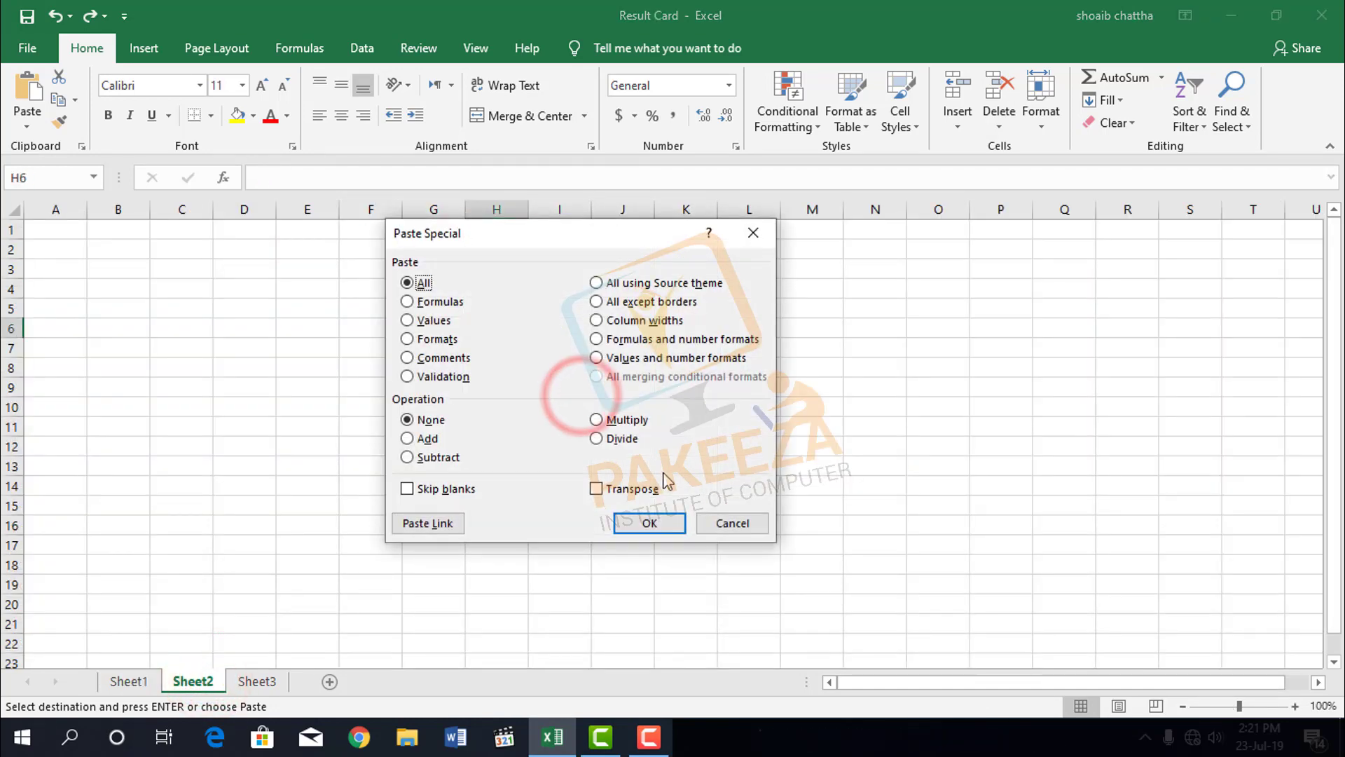
click(656, 527)
click(623, 502)
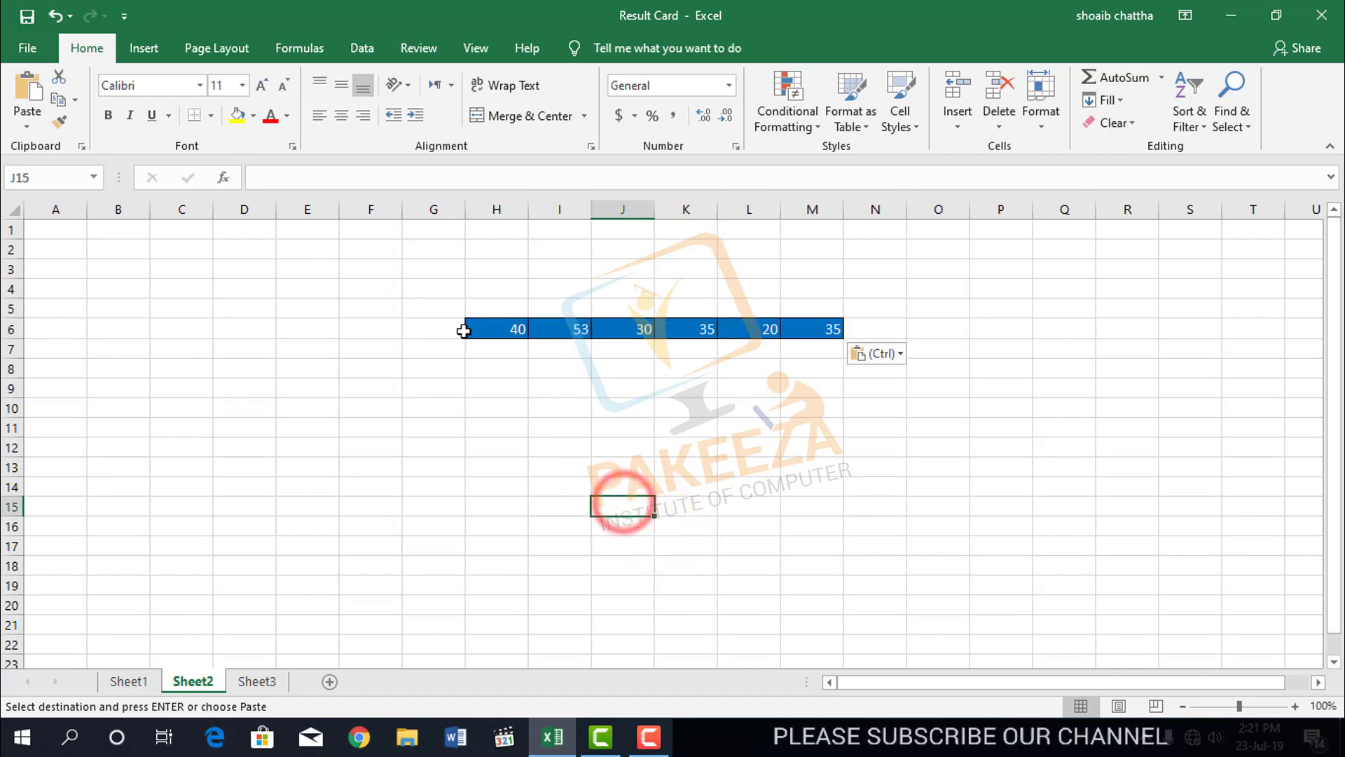
Remove all cell borders from G4:O9, the area around the pasted marks on Sheet2.
drag(437, 301, 922, 419)
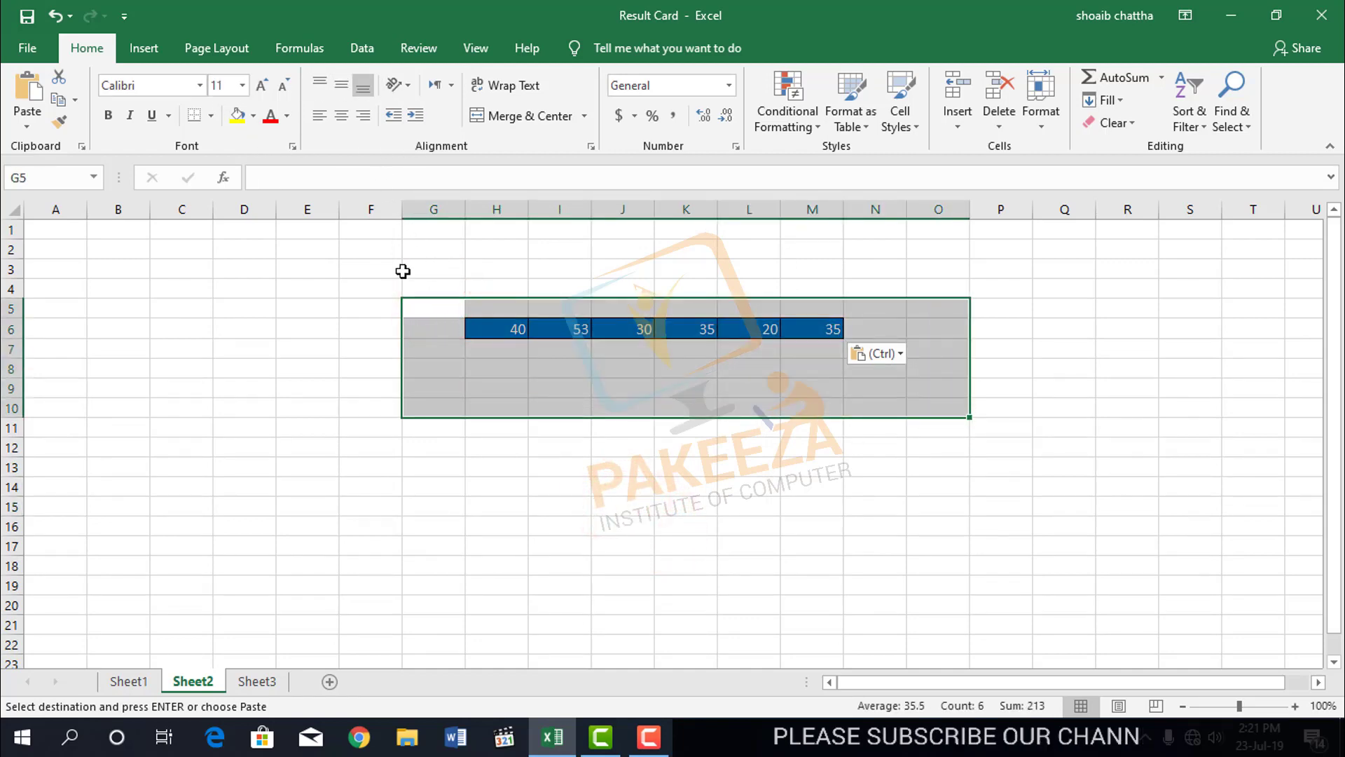
click(504, 465)
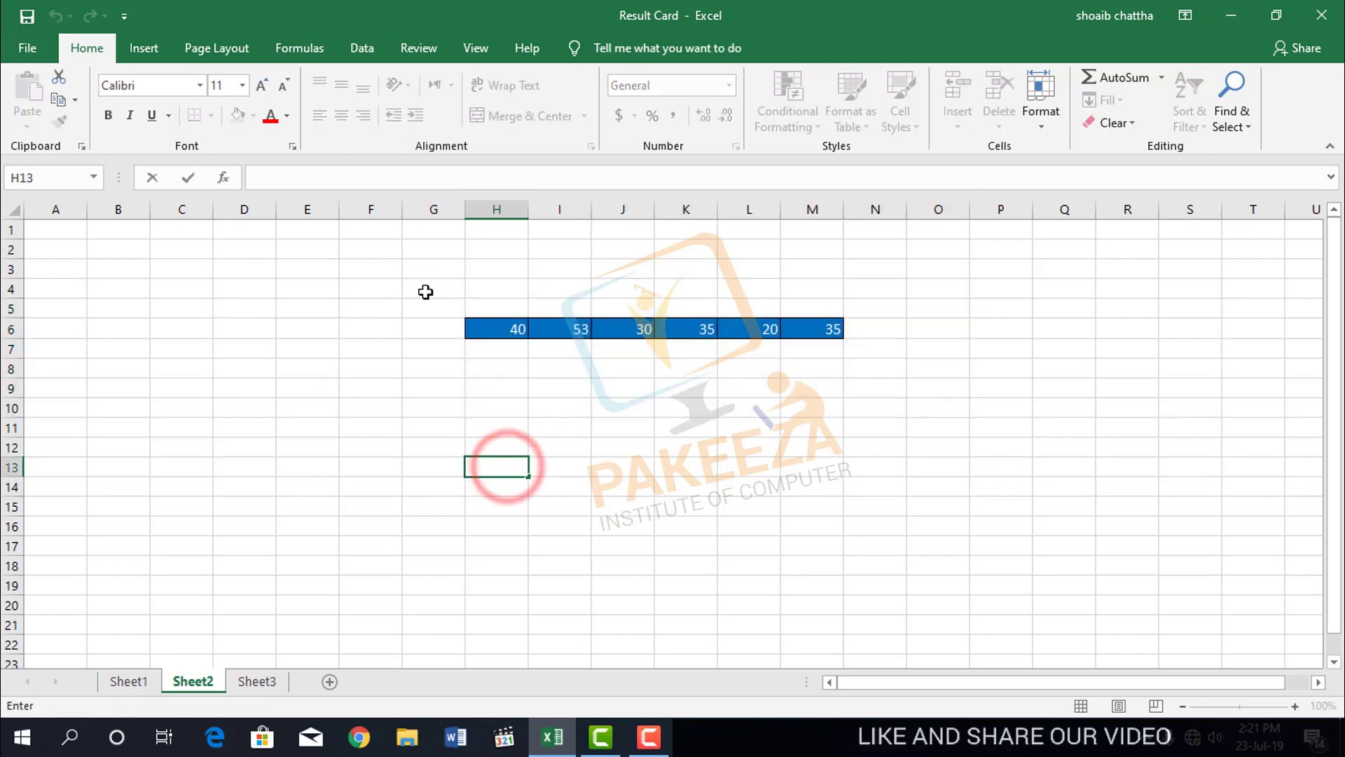
drag(426, 292, 928, 385)
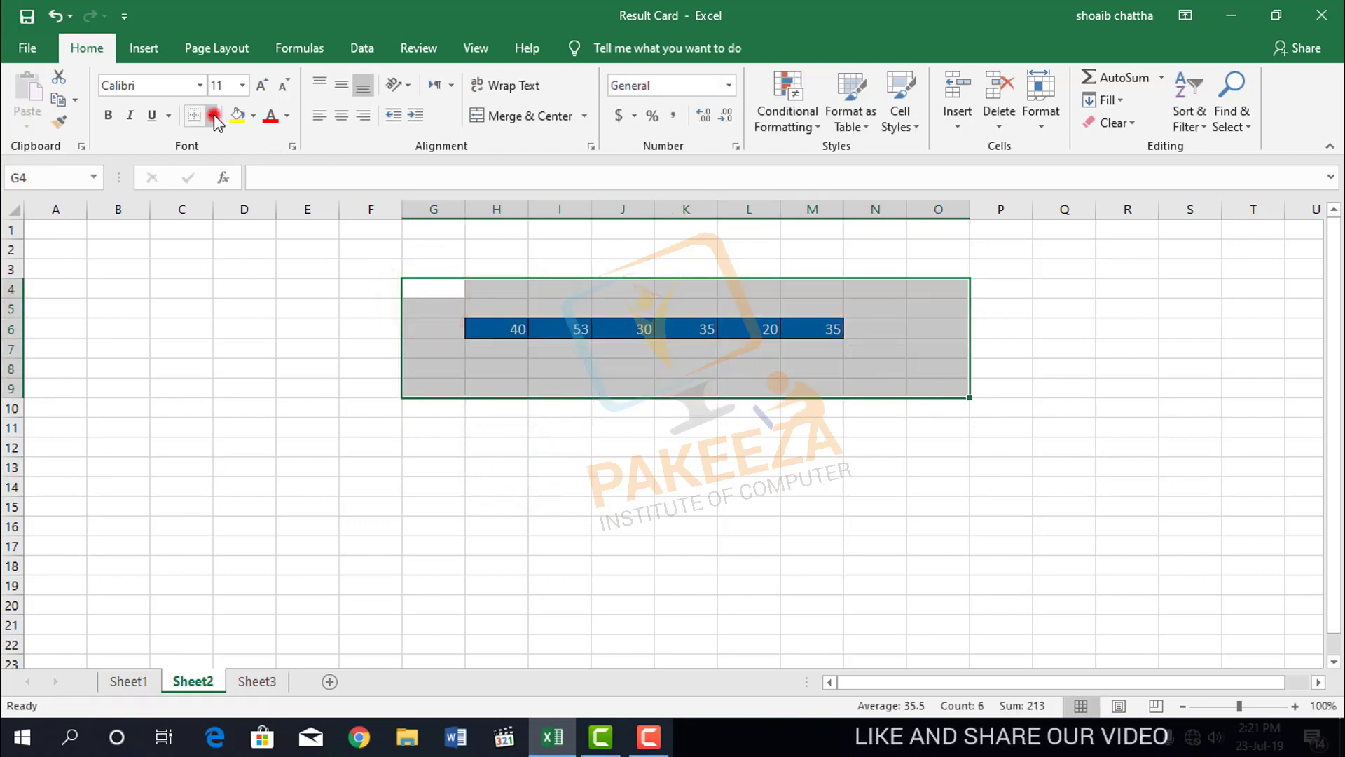
click(213, 116)
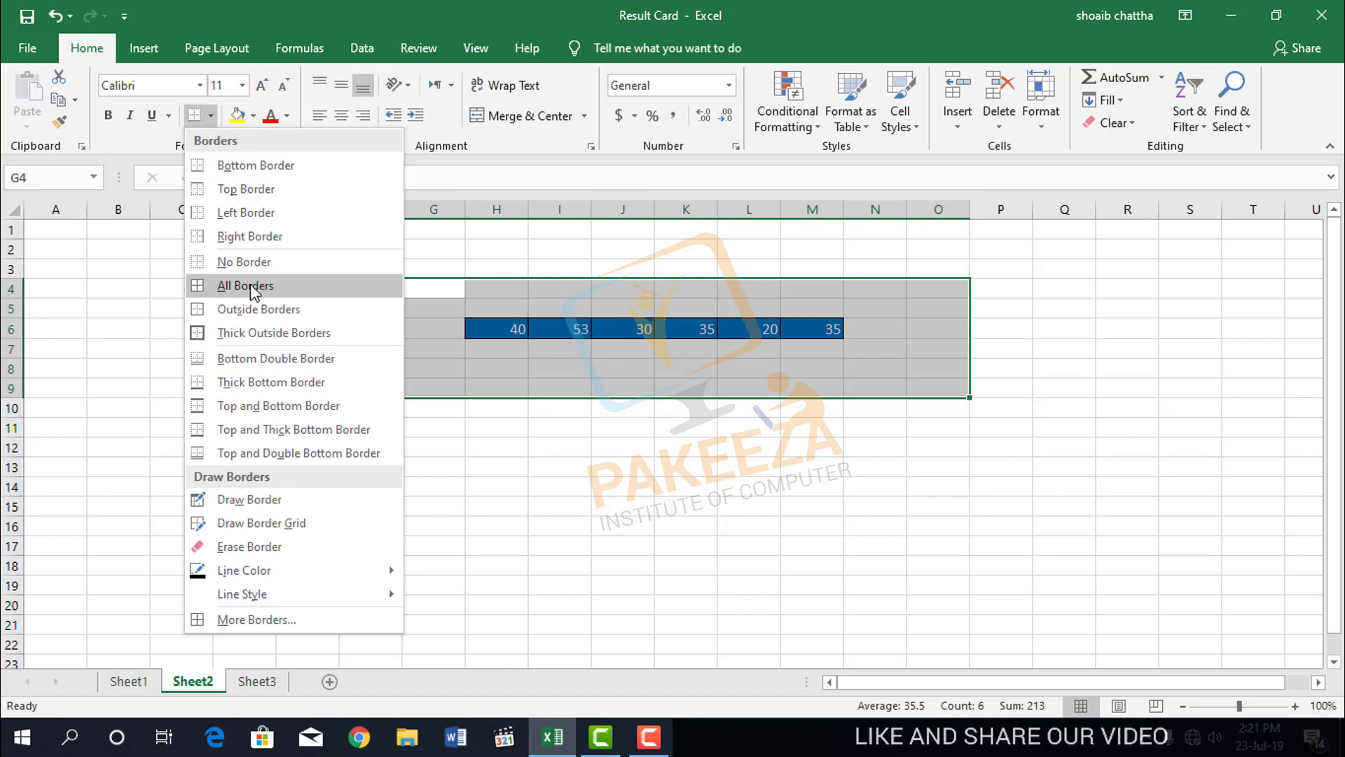
click(243, 261)
click(683, 484)
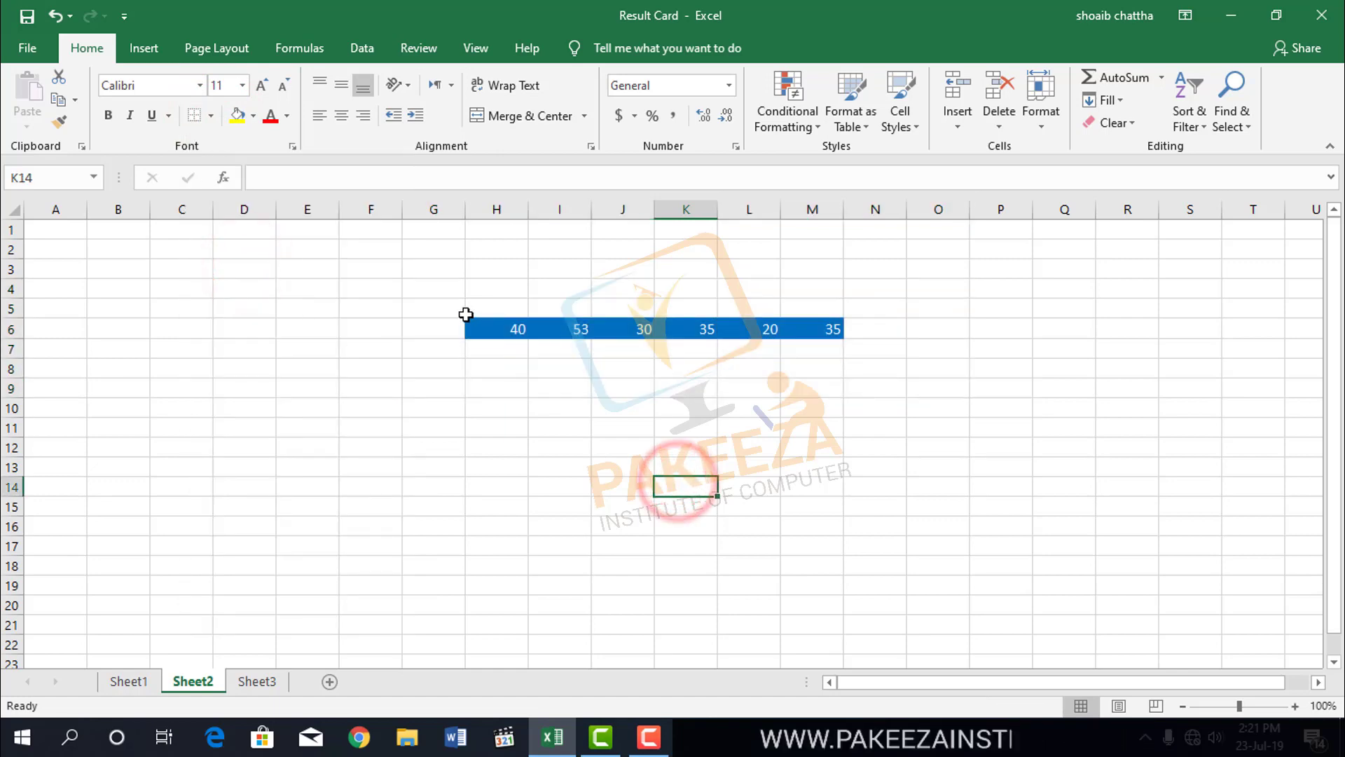
Set the font colour of G5:N8 to white.
drag(448, 308, 874, 372)
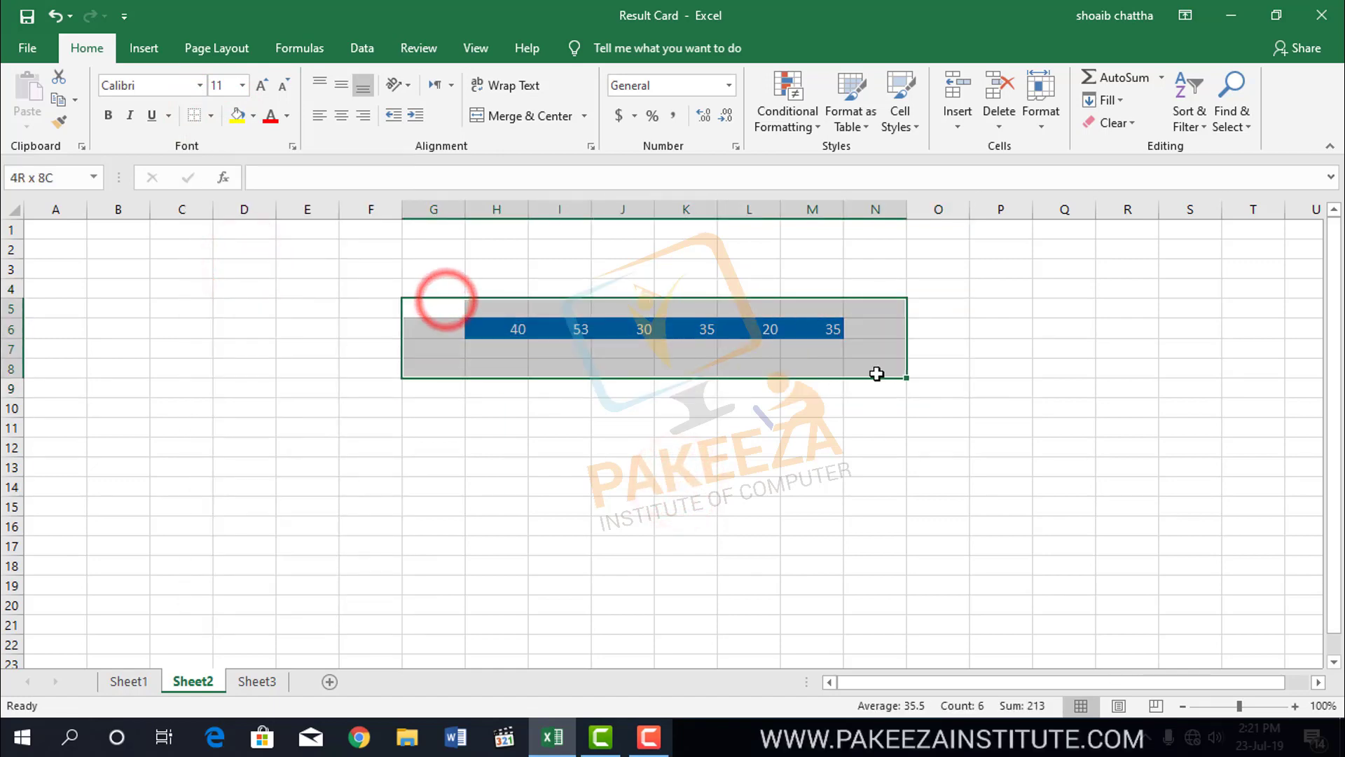
click(254, 116)
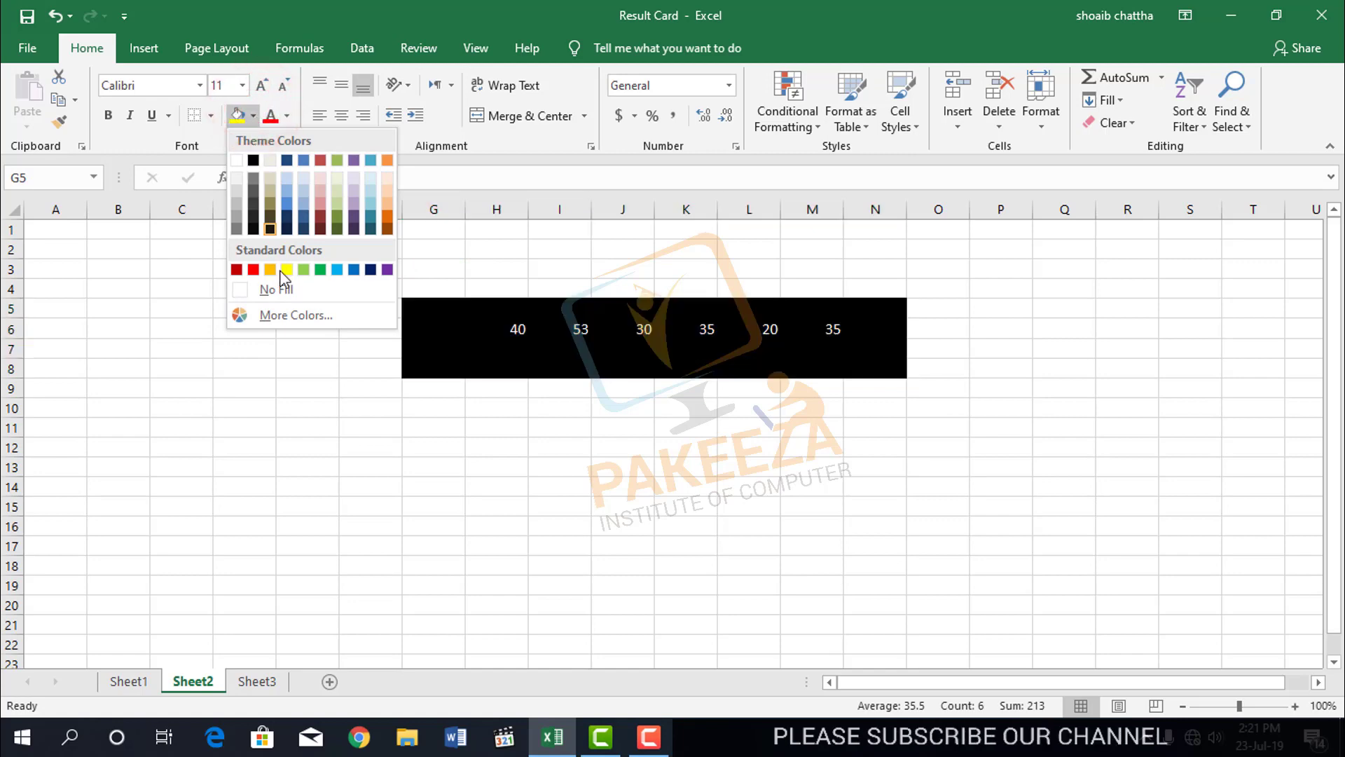
click(288, 116)
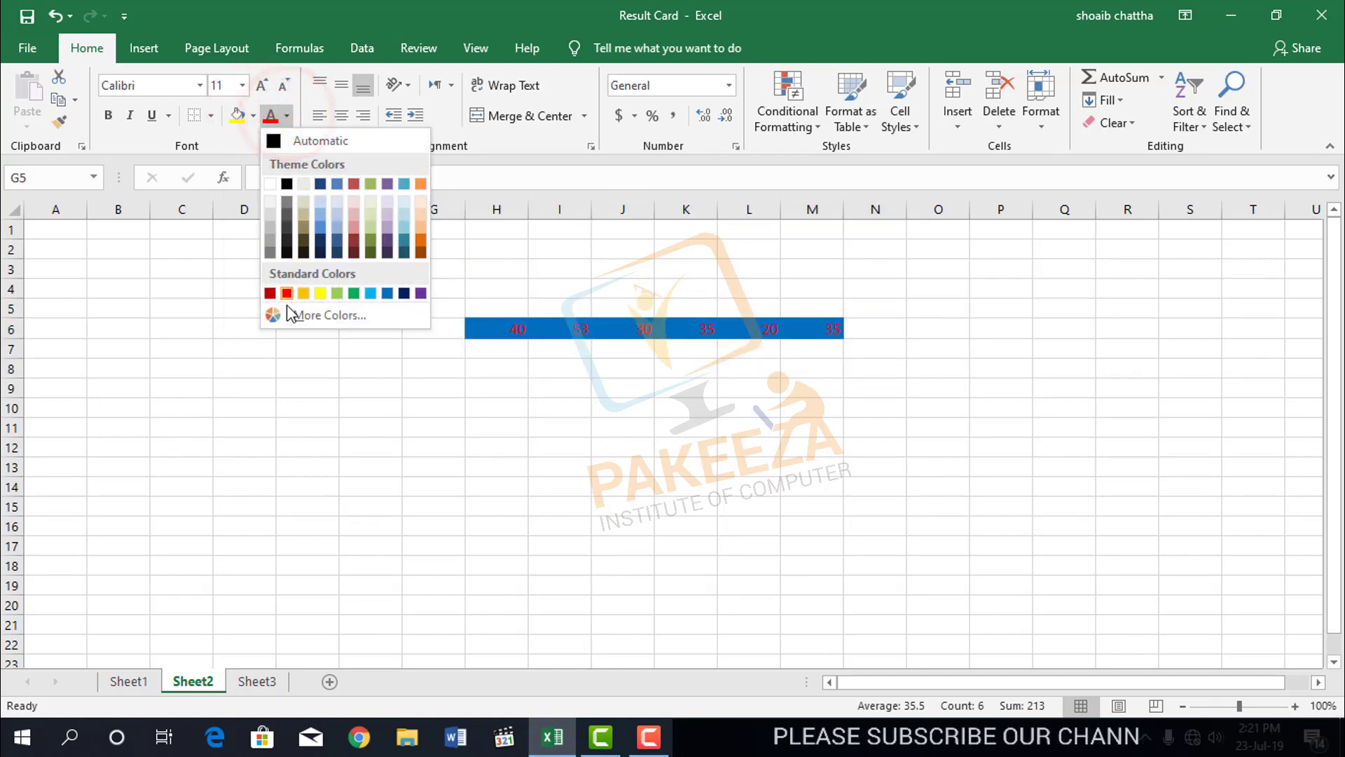
click(268, 184)
click(535, 444)
Clear the fill colour from G3:N8, around the pasted marks.
drag(423, 270, 853, 364)
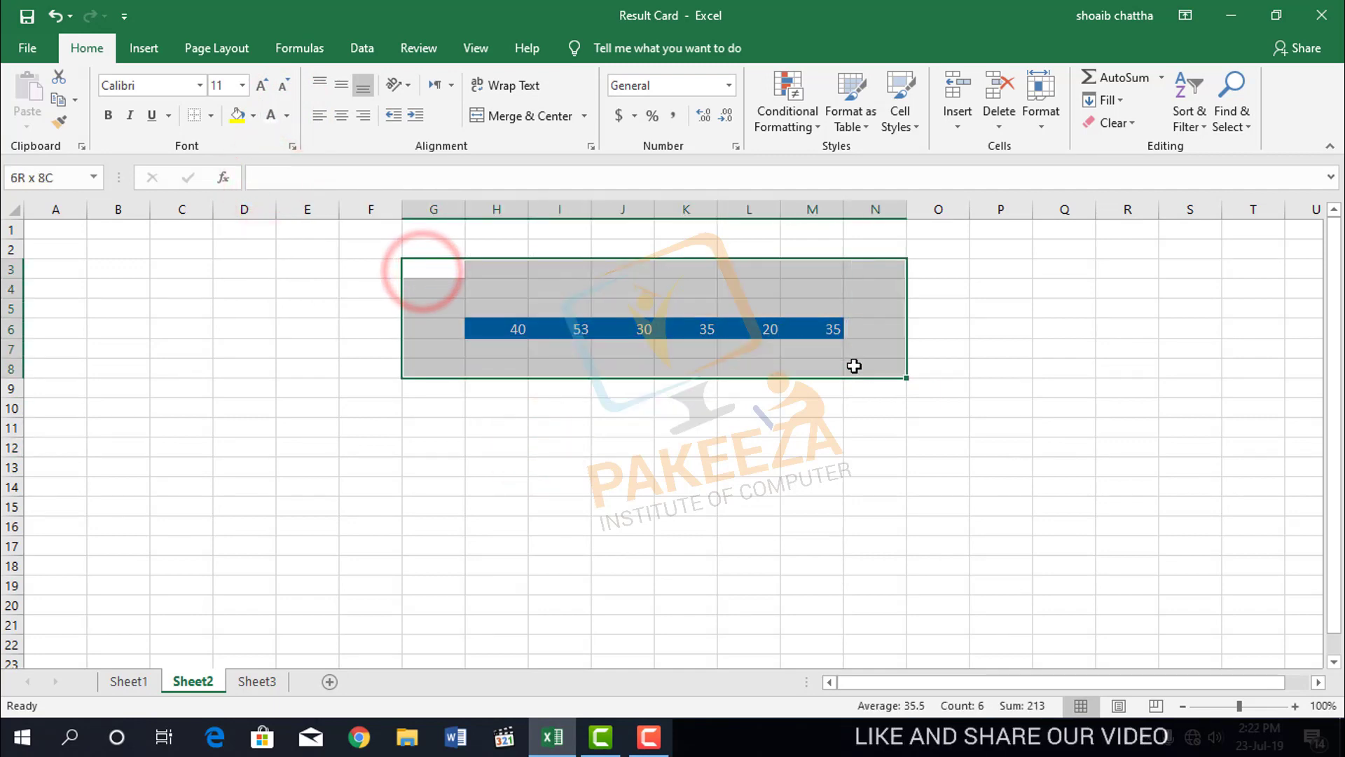
click(253, 115)
click(282, 286)
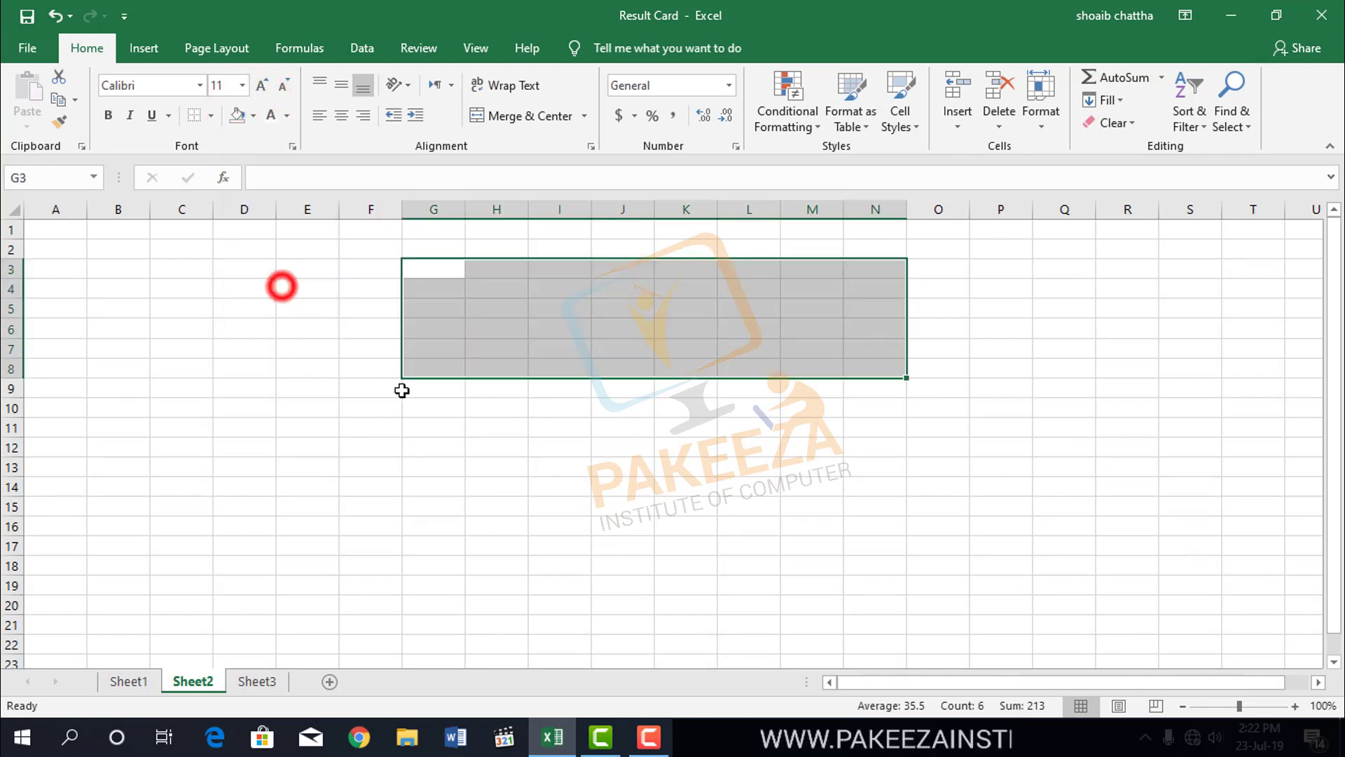
click(498, 428)
Set the font colour of G4:M8 to black.
drag(430, 291, 792, 376)
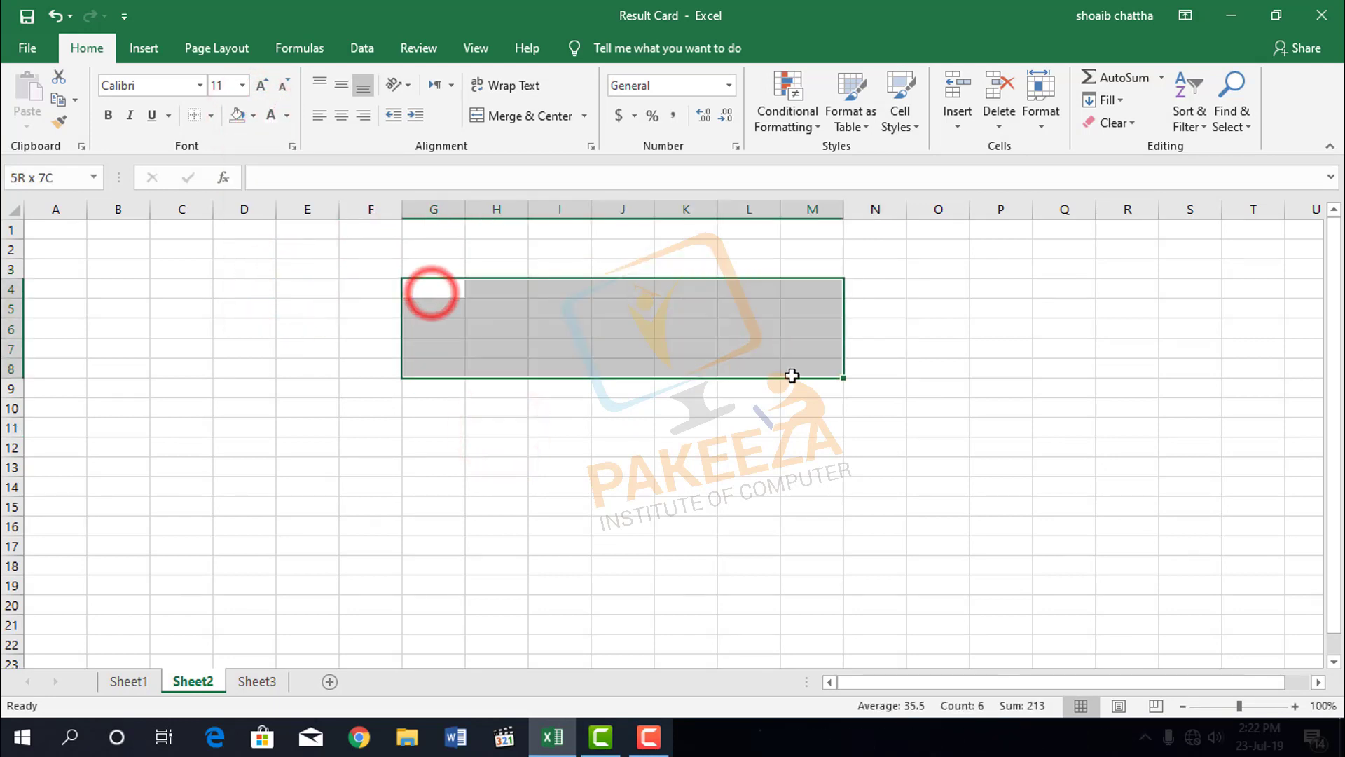
click(287, 115)
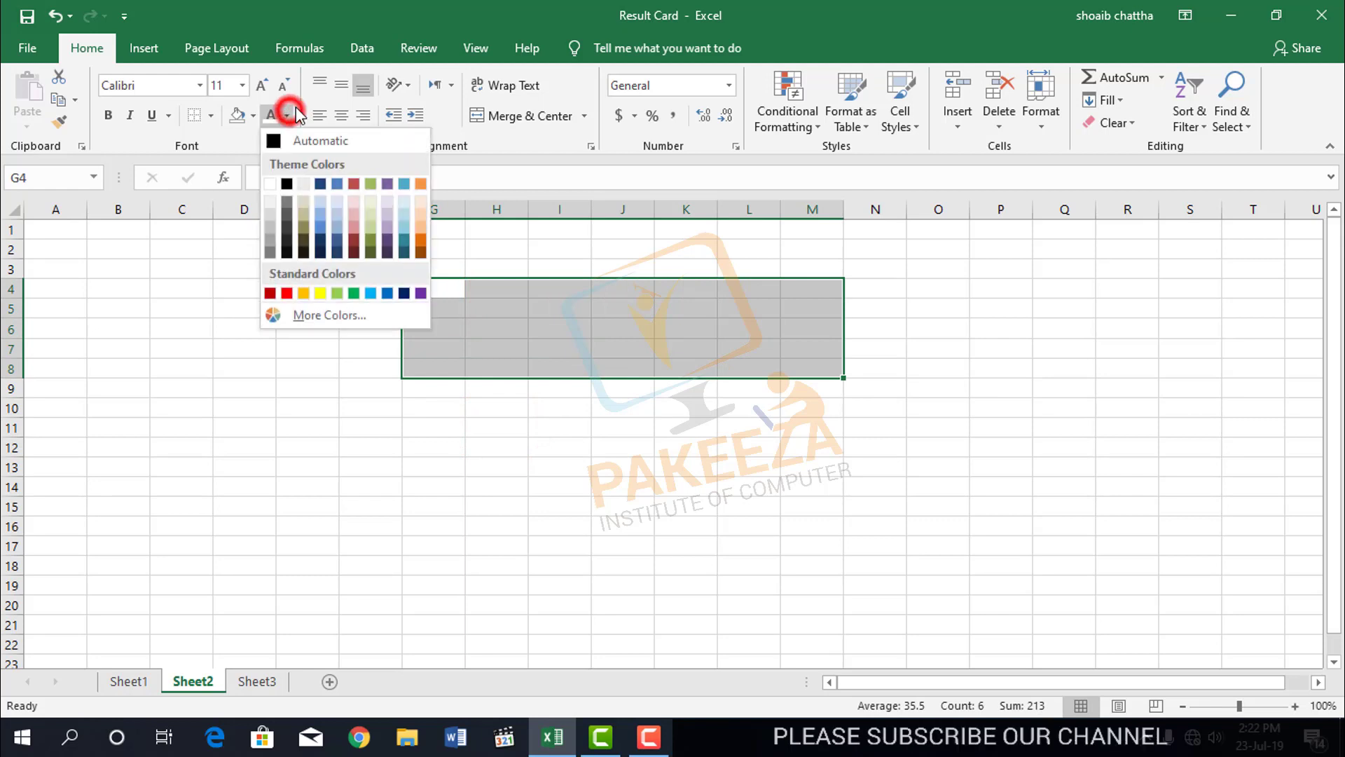
click(287, 184)
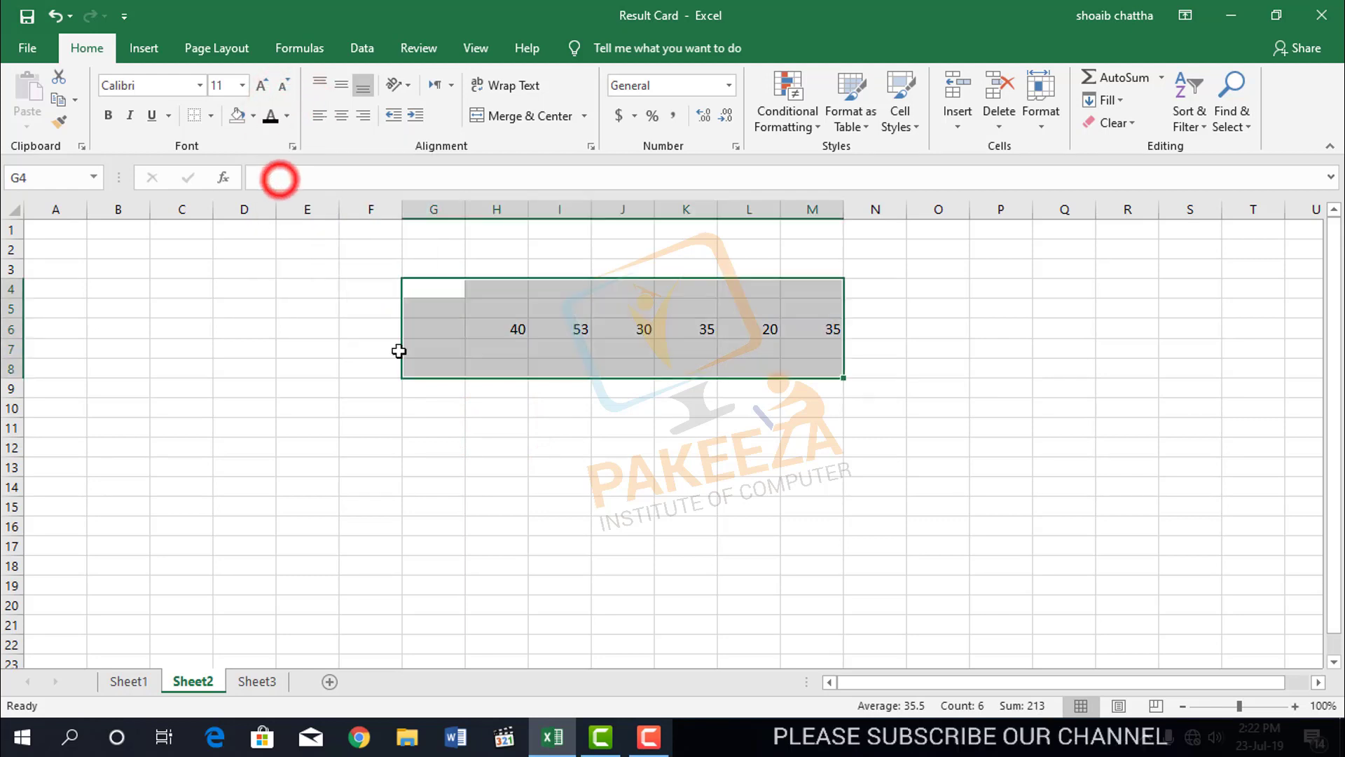
click(491, 445)
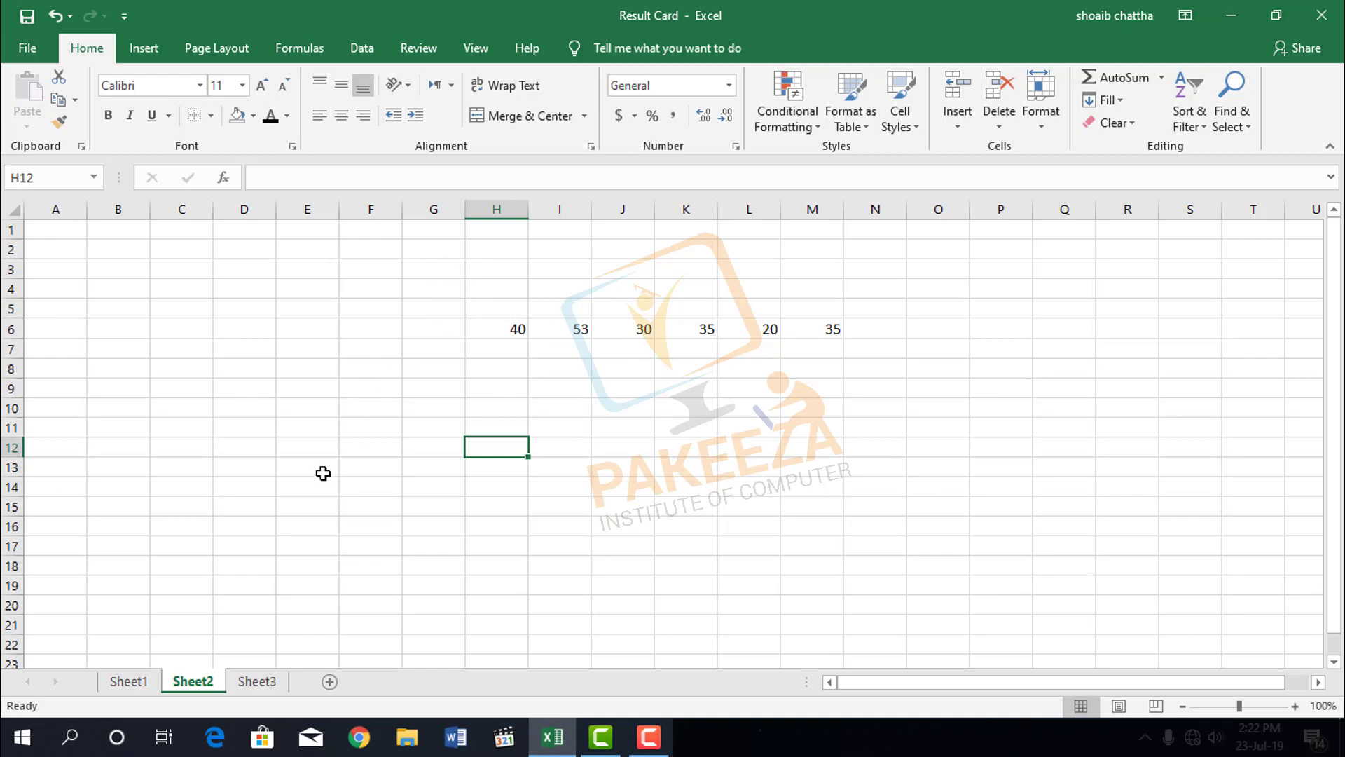
Check the print preview of Sheet2 and return to the worksheet.
key(ctrl+p)
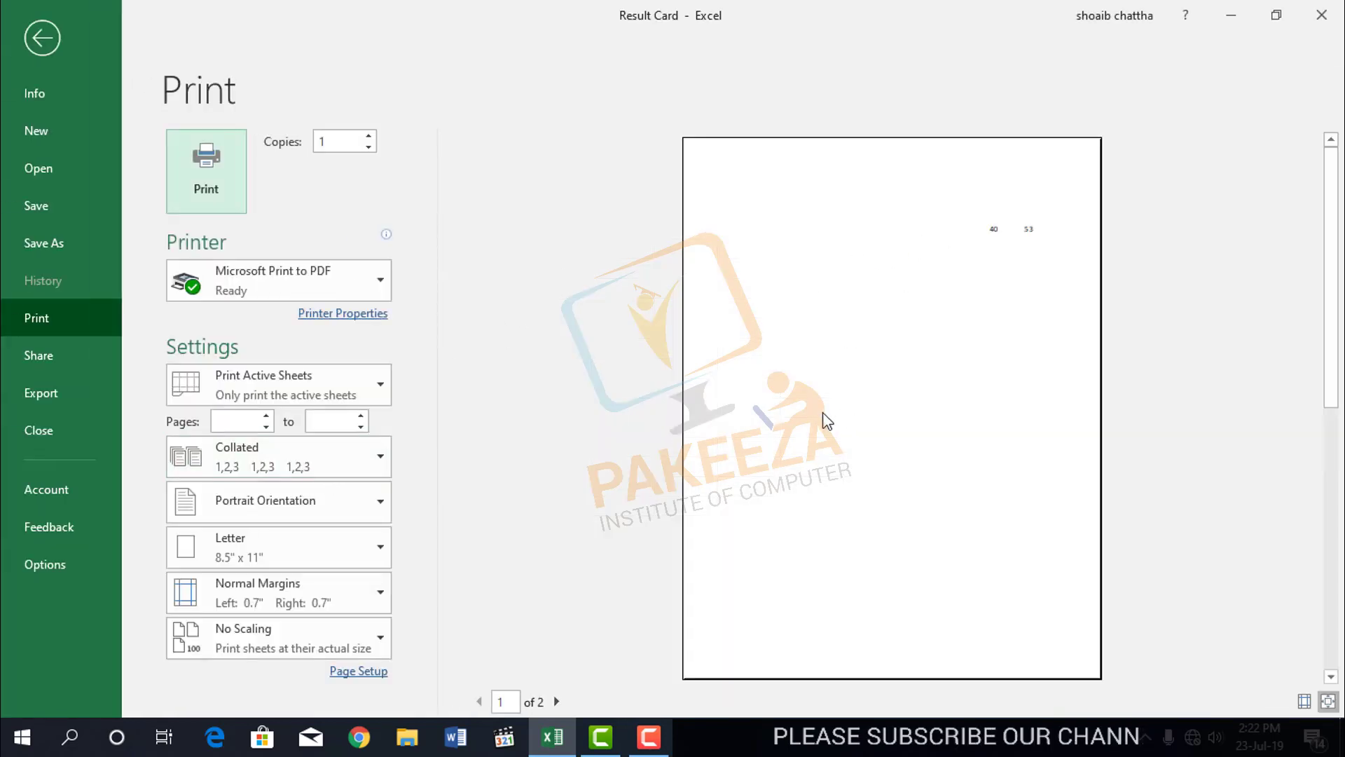
click(42, 37)
click(651, 736)
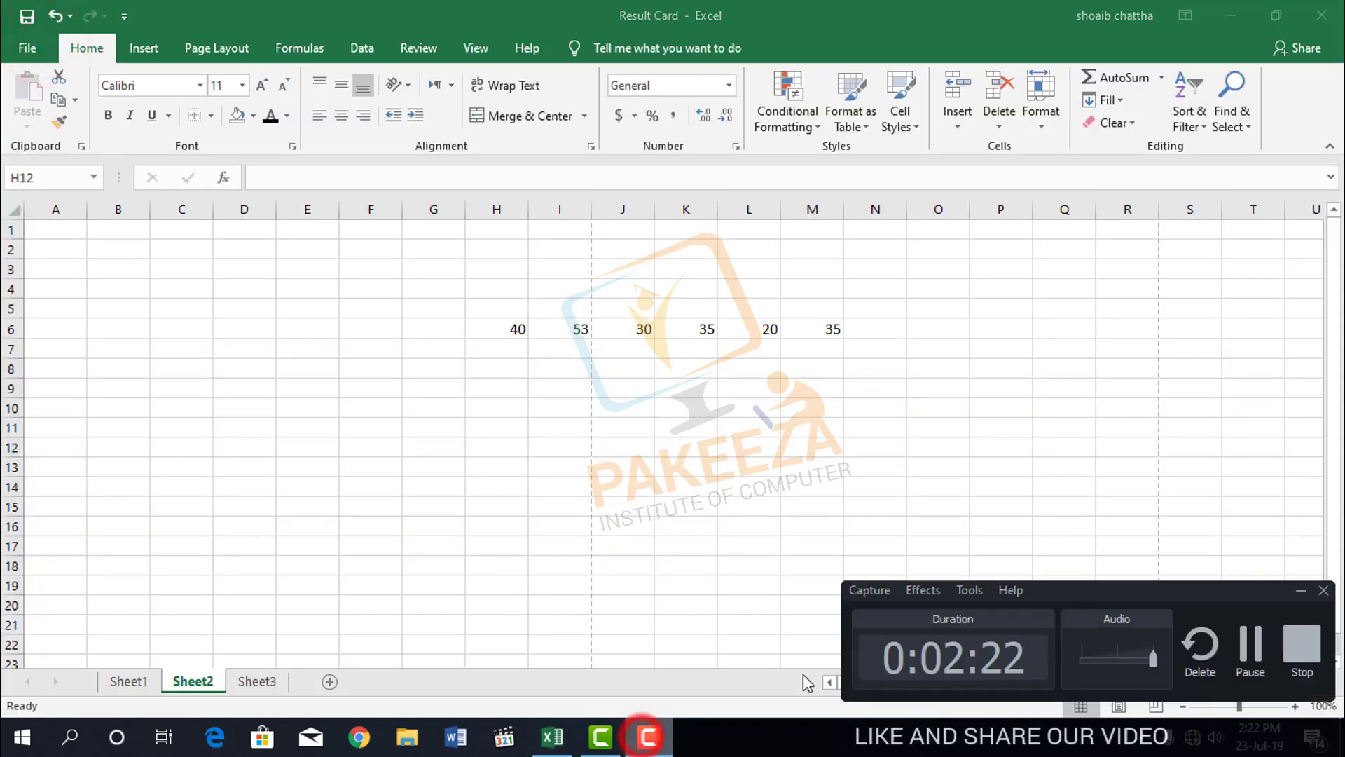
click(1244, 655)
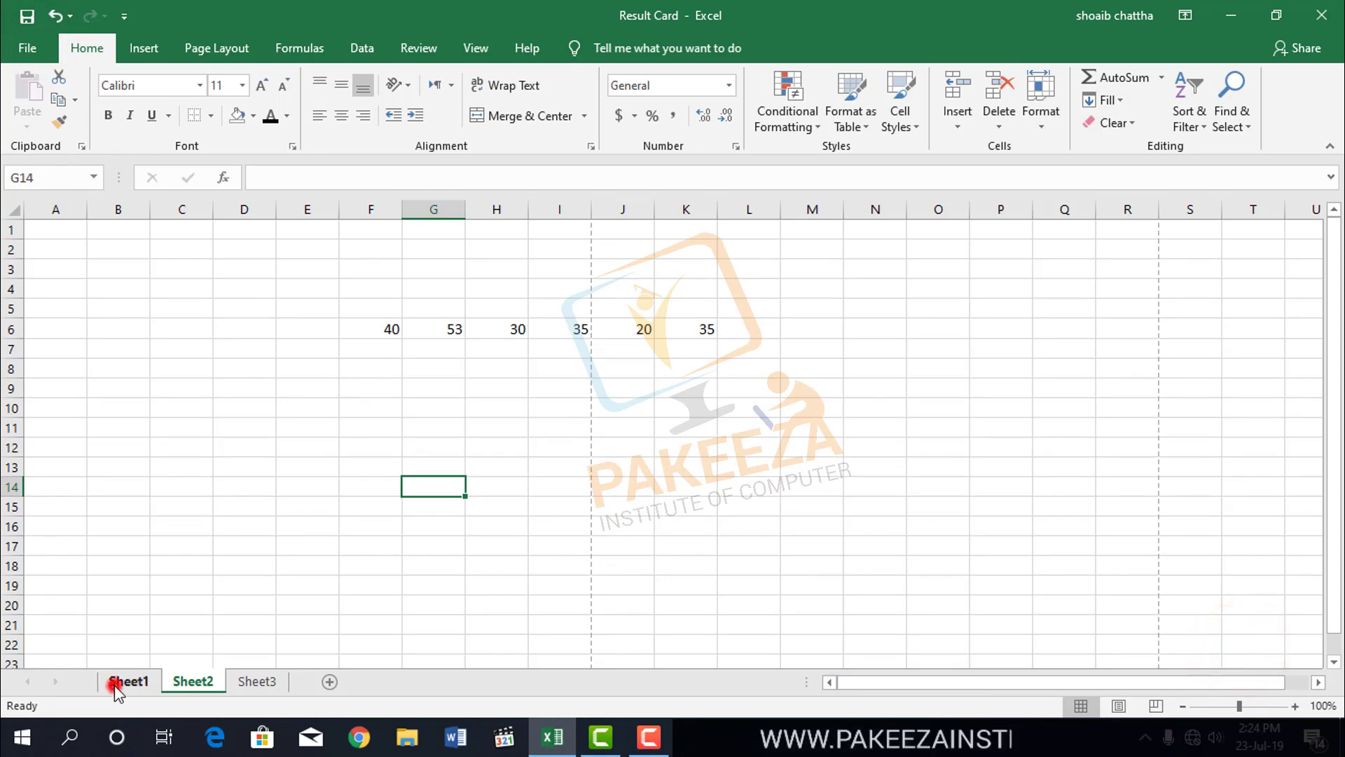
Show the print preview of the result card on Sheet1.
click(126, 681)
click(536, 540)
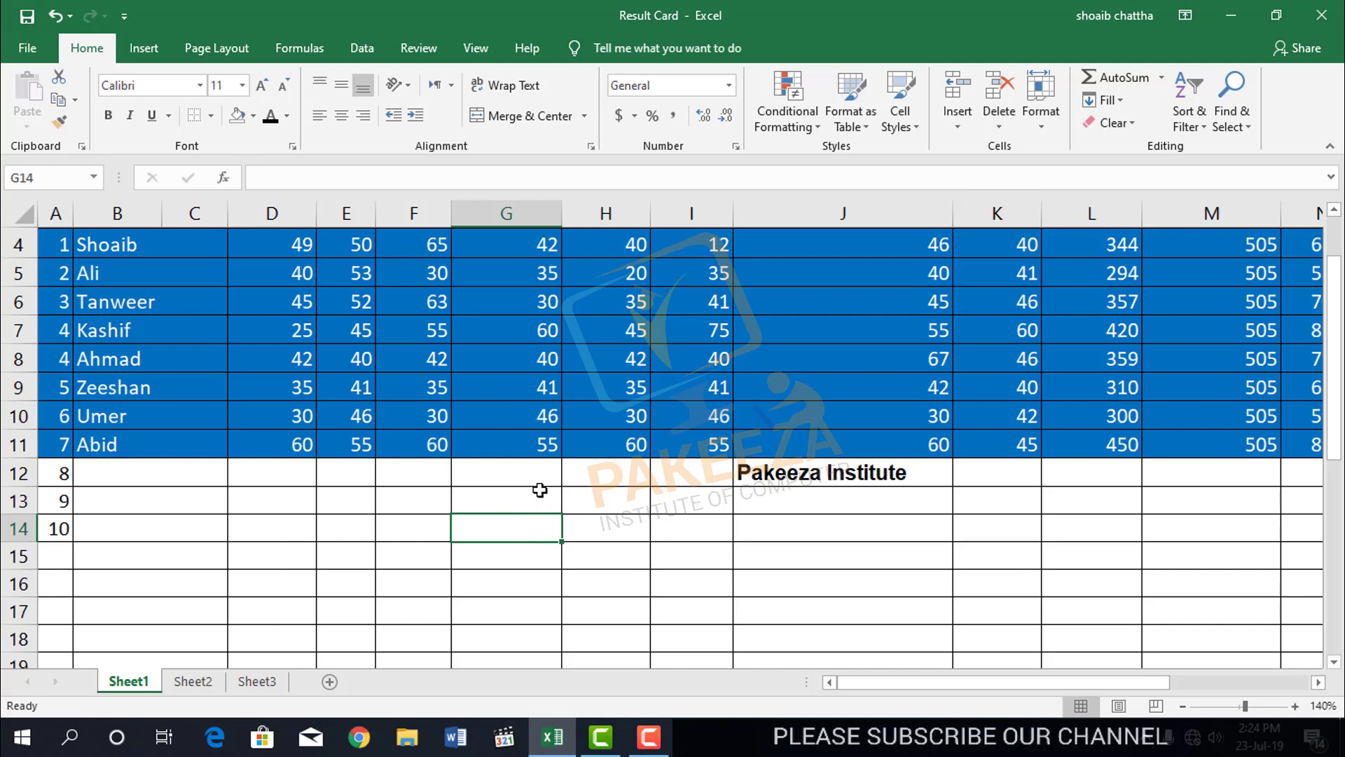
scroll(546, 504, up, 1)
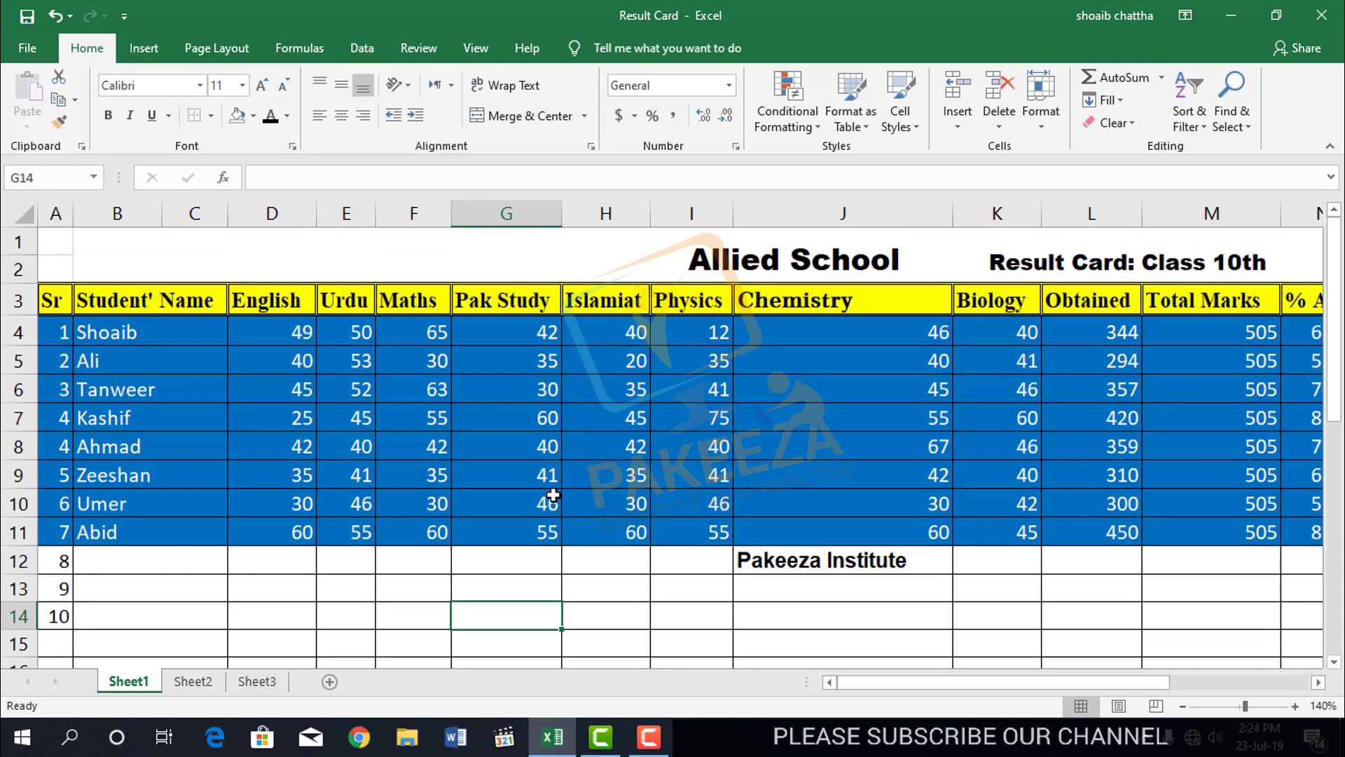
key(ctrl+p)
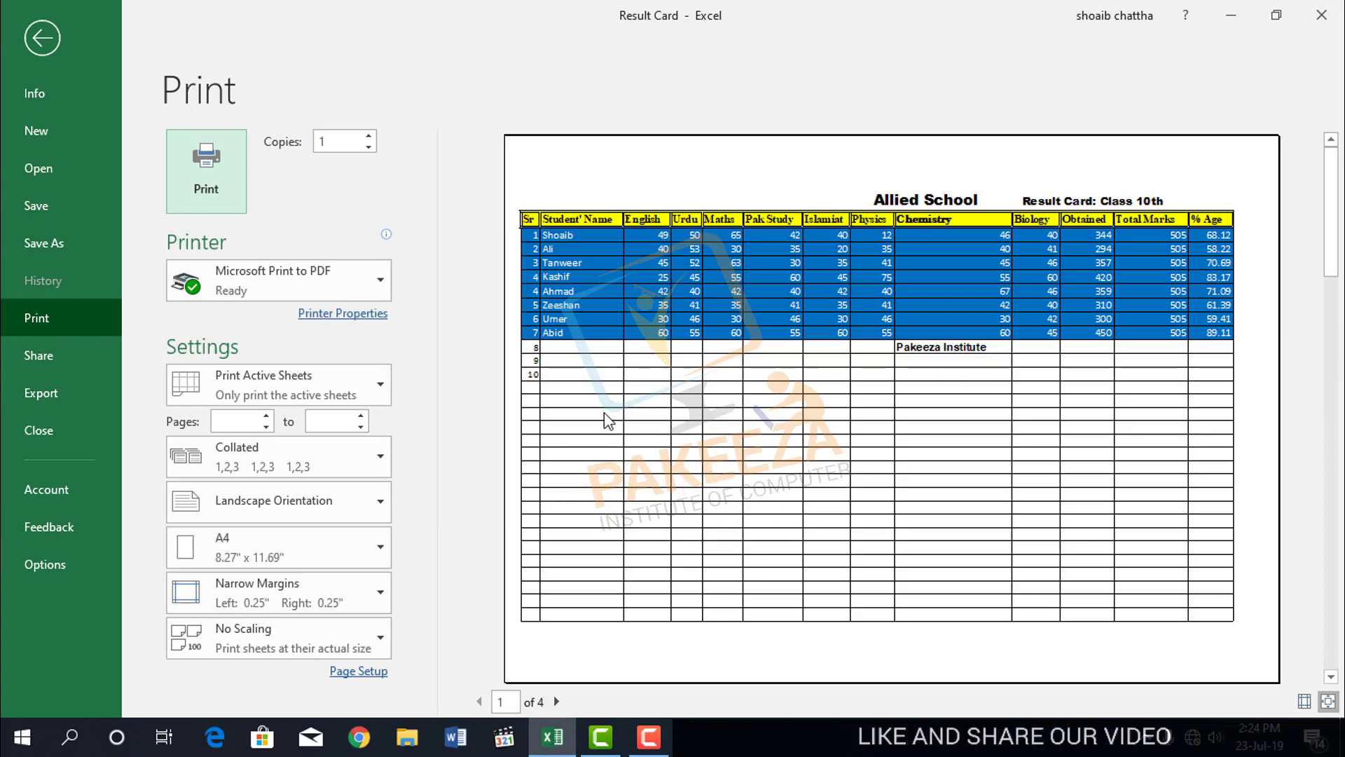
Leave the print preview of Sheet1 and go back to the copied marks on Sheet2.
click(38, 40)
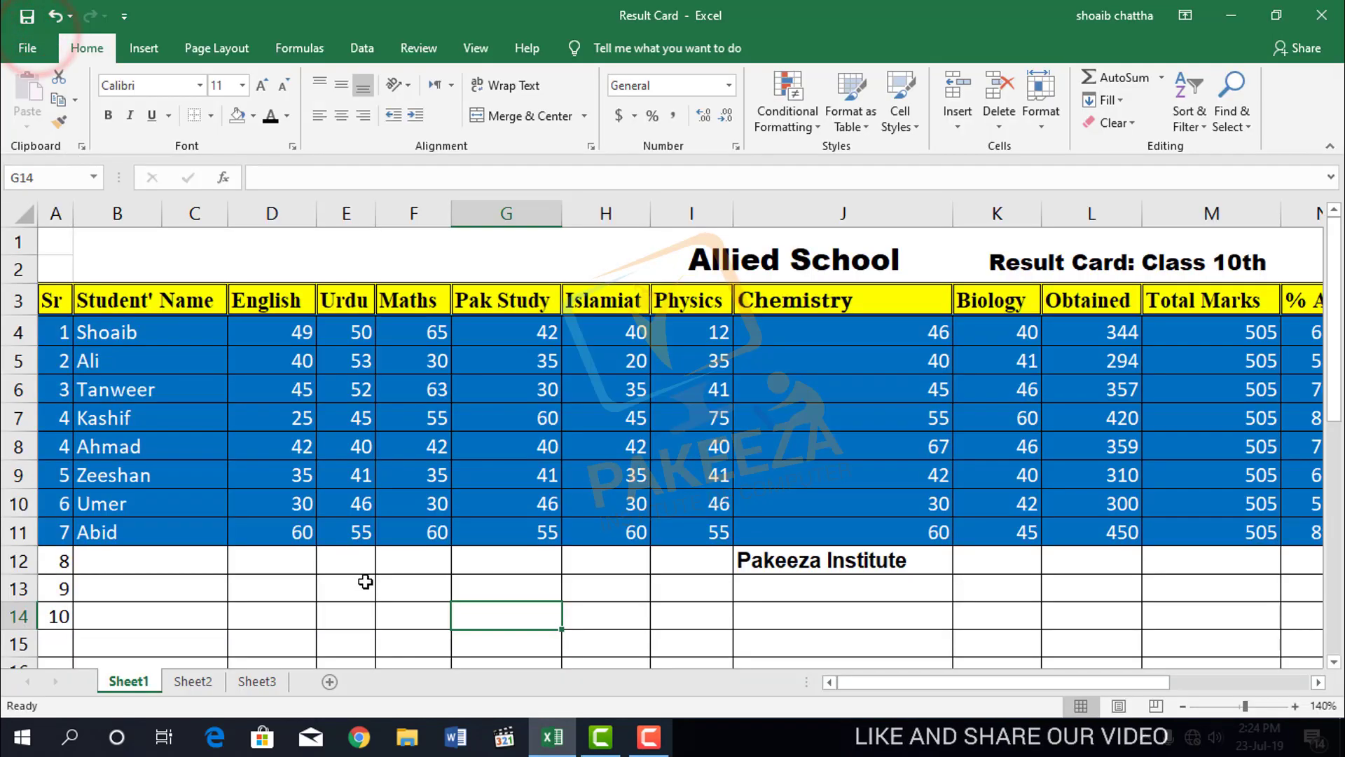
click(204, 681)
click(412, 405)
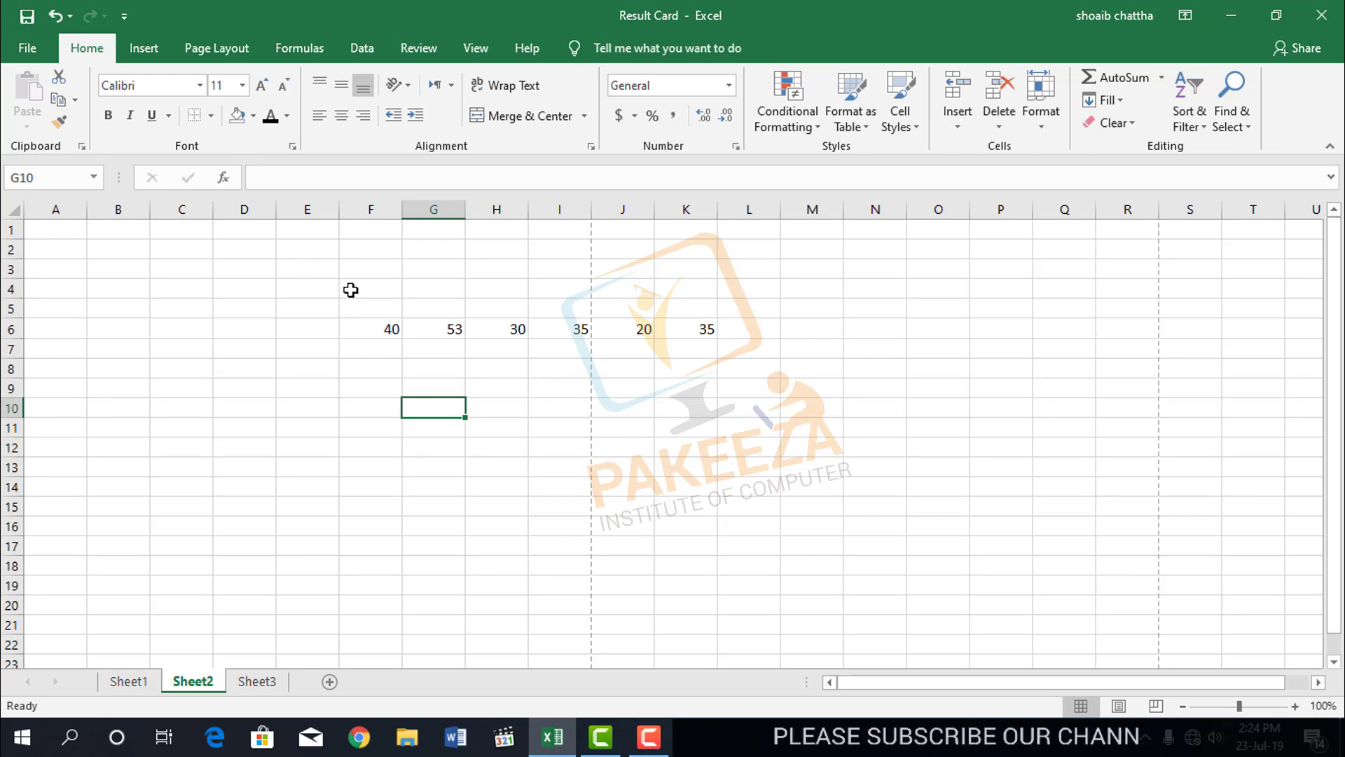
Apply a bottom border to the range F4:L9 around the copied marks.
drag(350, 289, 735, 382)
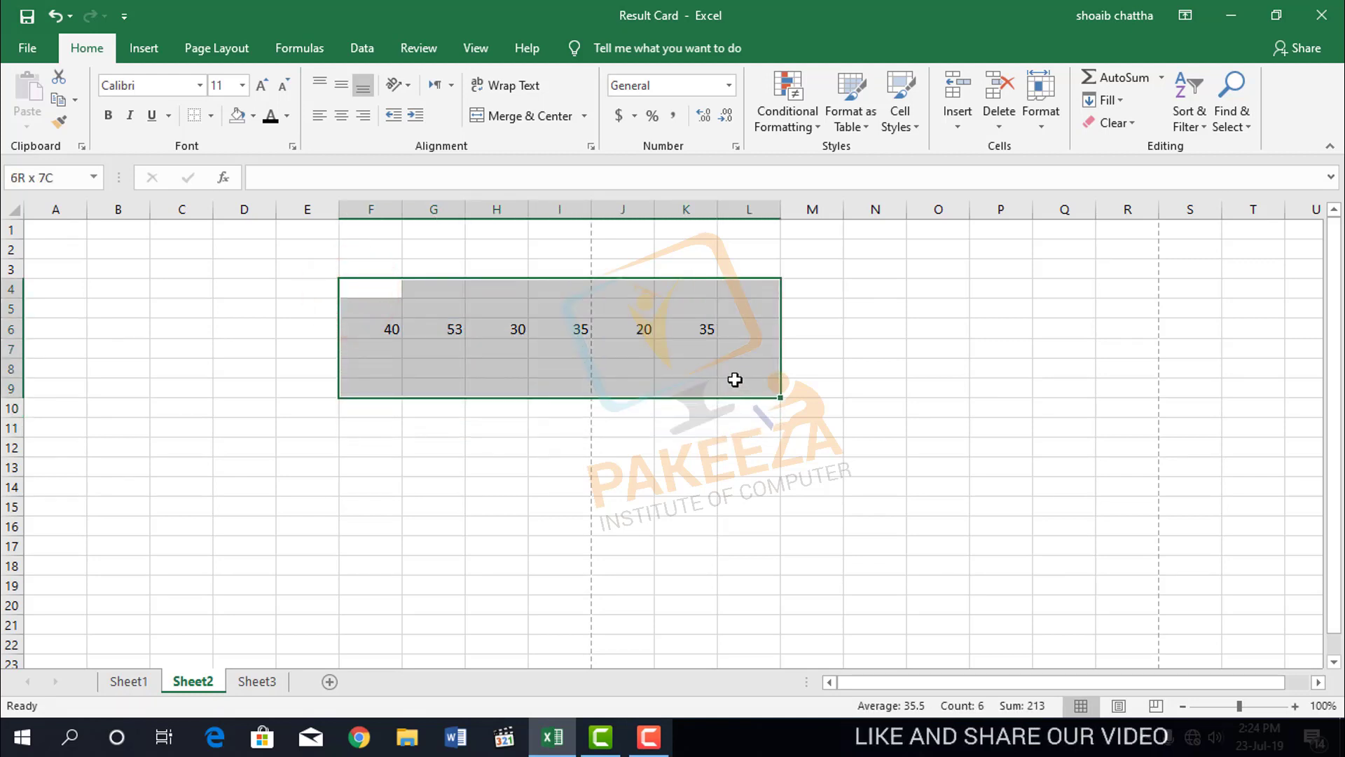
click(213, 117)
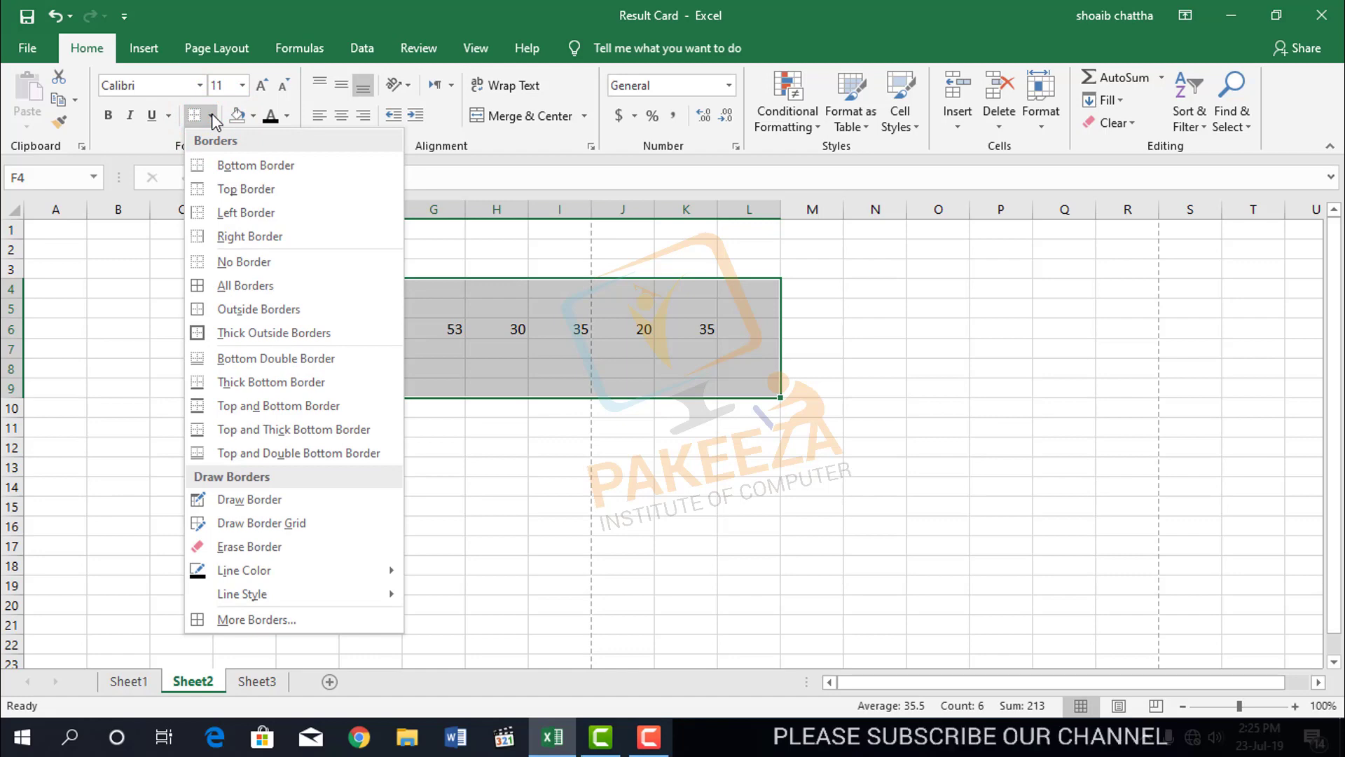
click(222, 165)
click(490, 487)
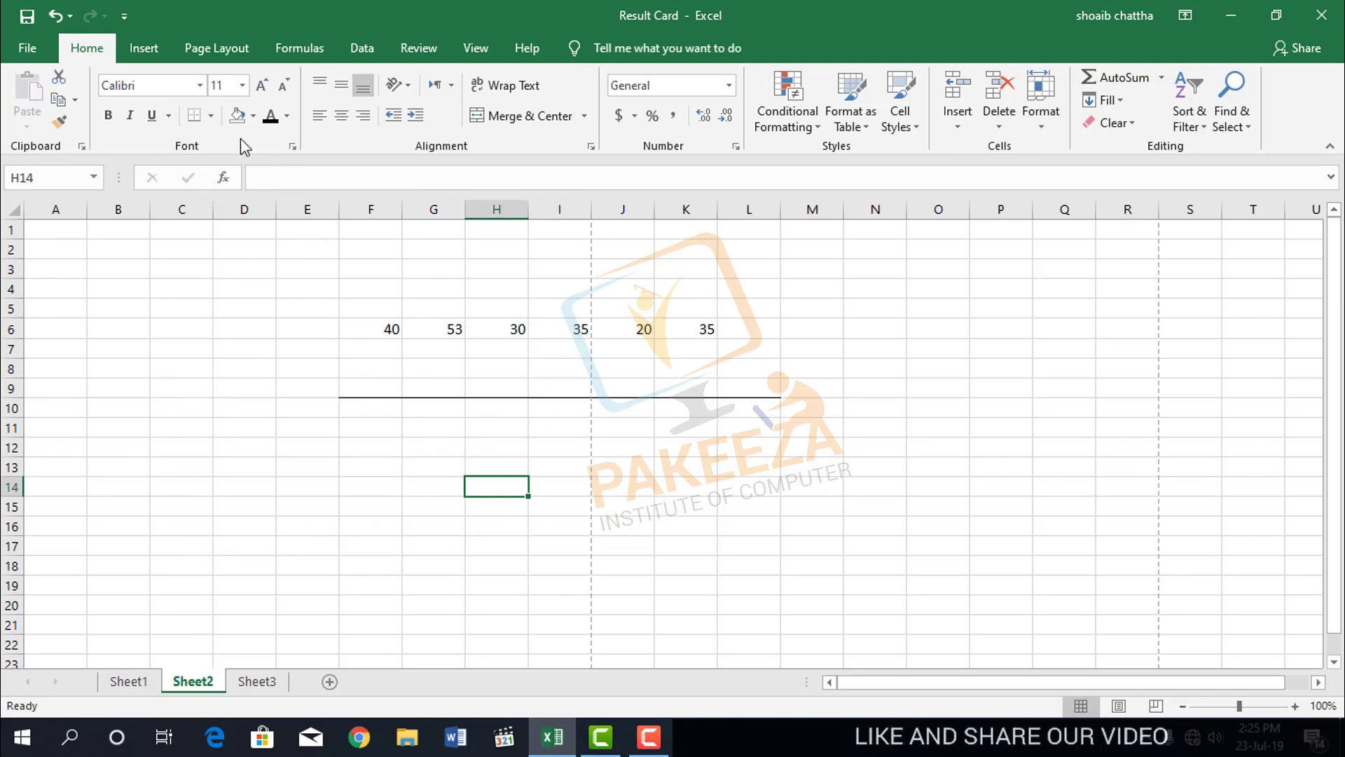
Apply a top border to the range E4:L9.
drag(333, 288, 771, 393)
click(211, 117)
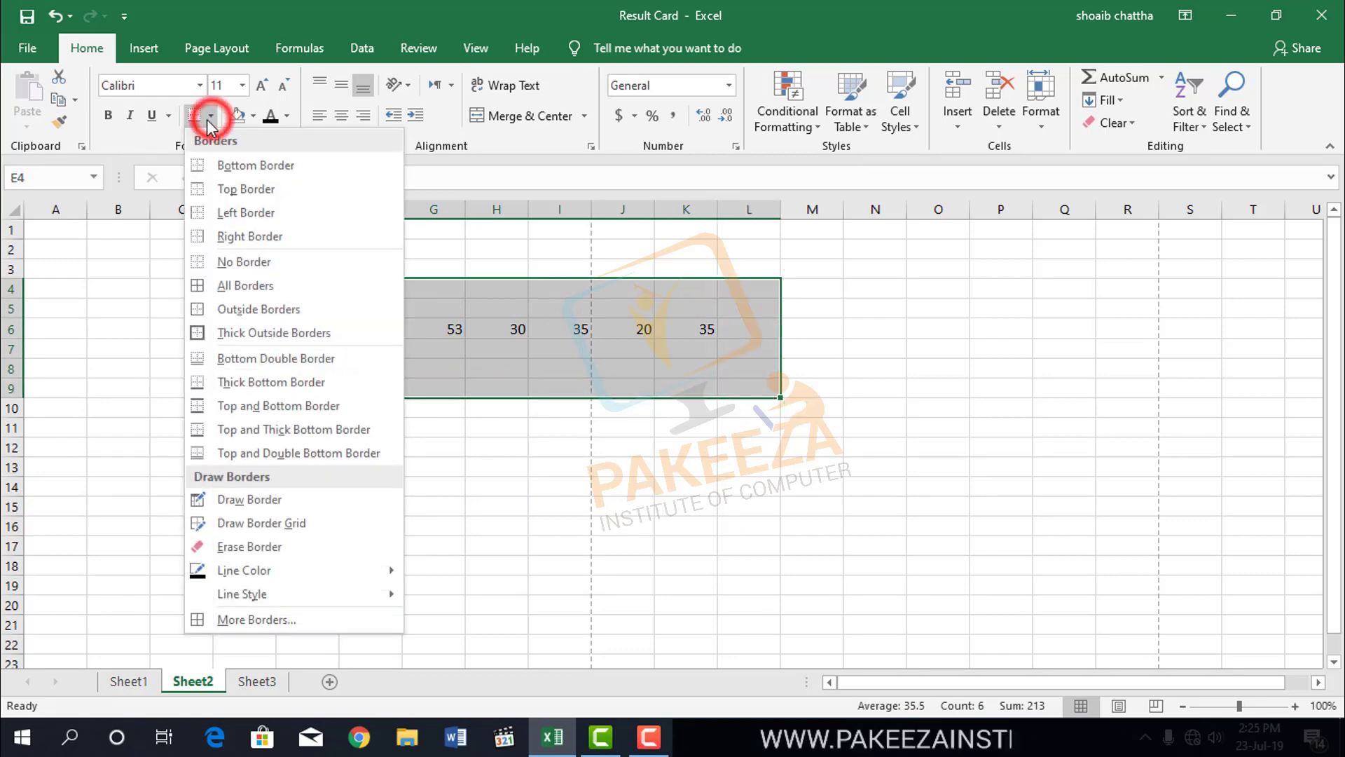
click(229, 189)
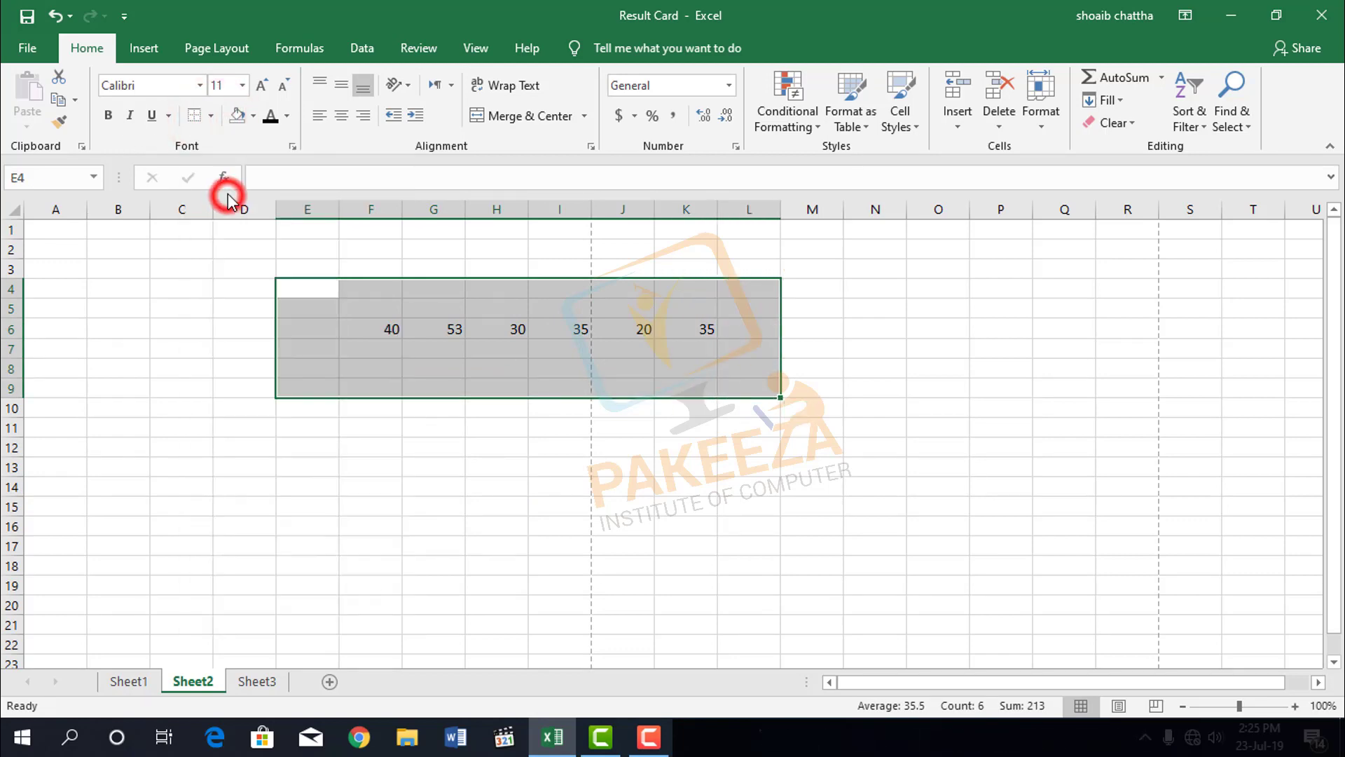
click(217, 287)
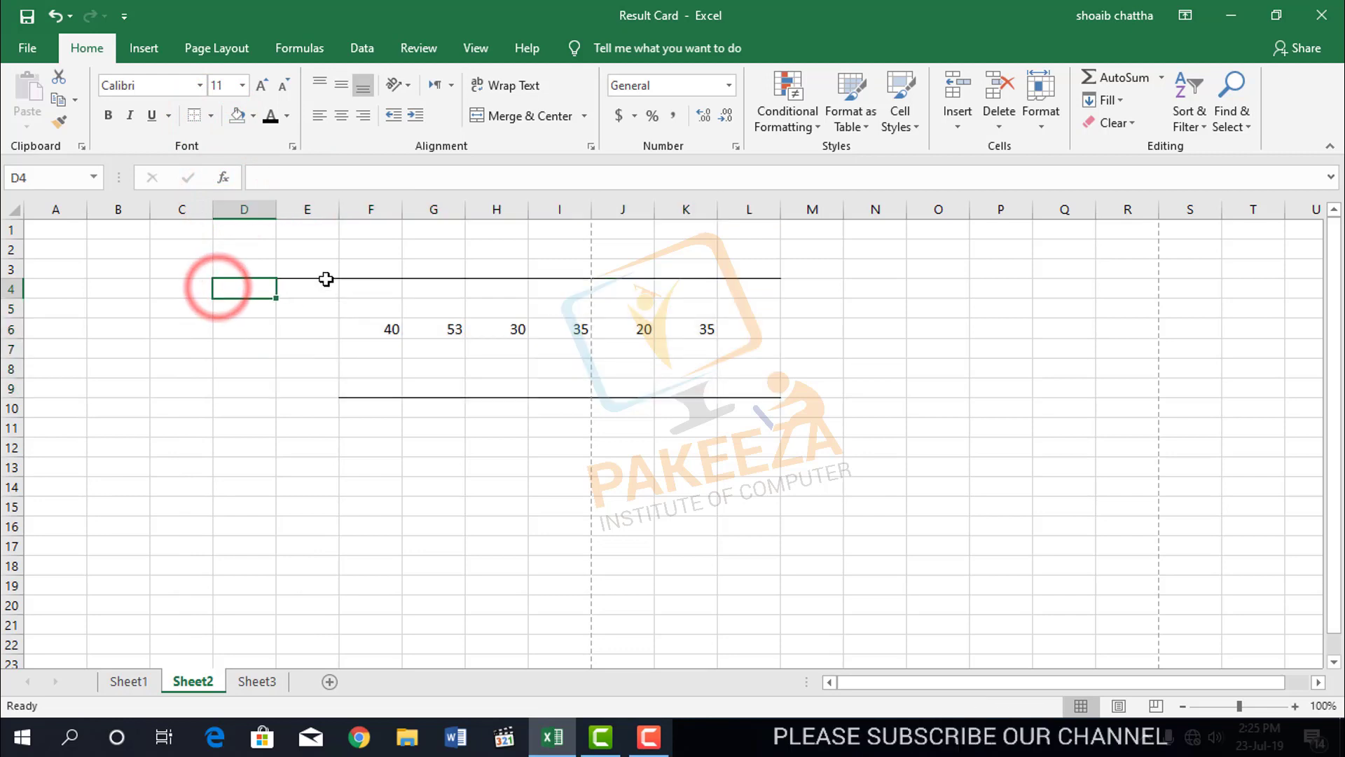
Apply a left border and a right border to the range E3:L9.
drag(313, 271, 750, 394)
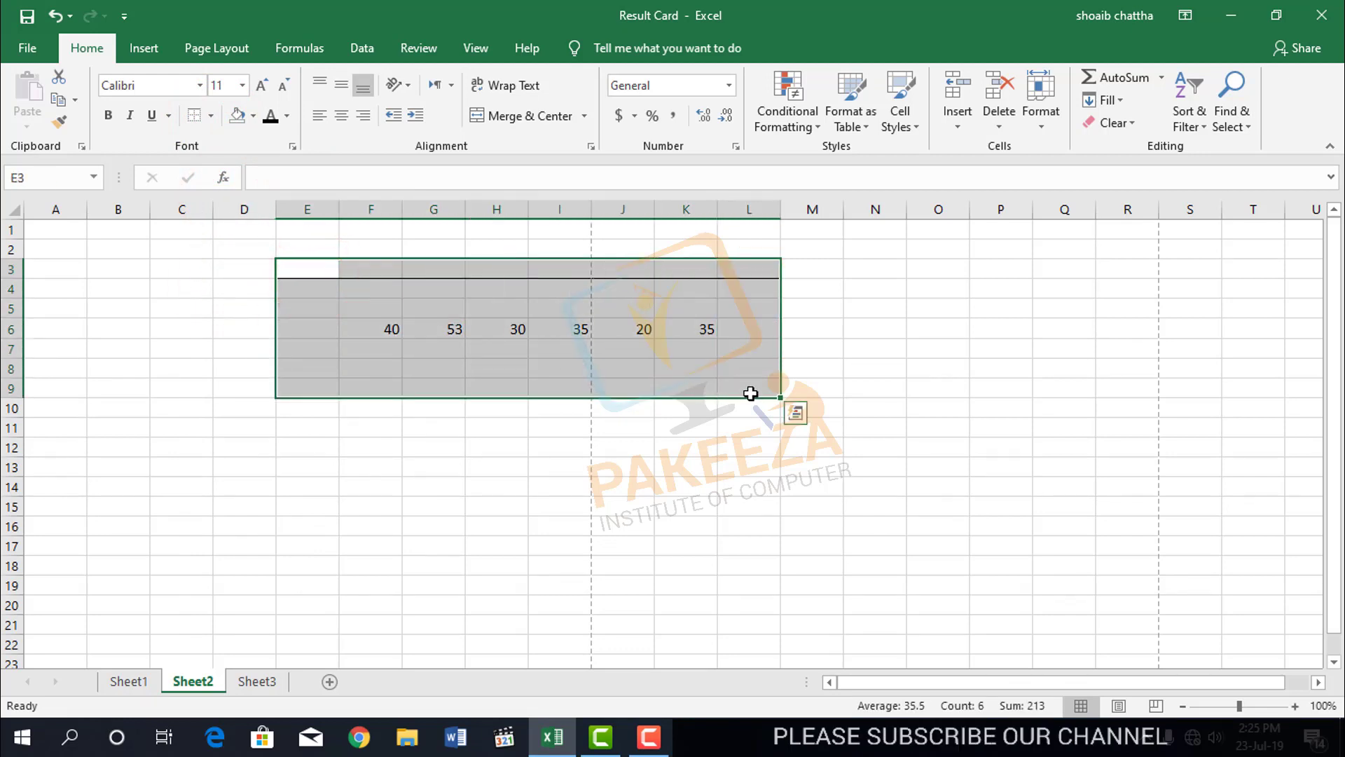
click(211, 117)
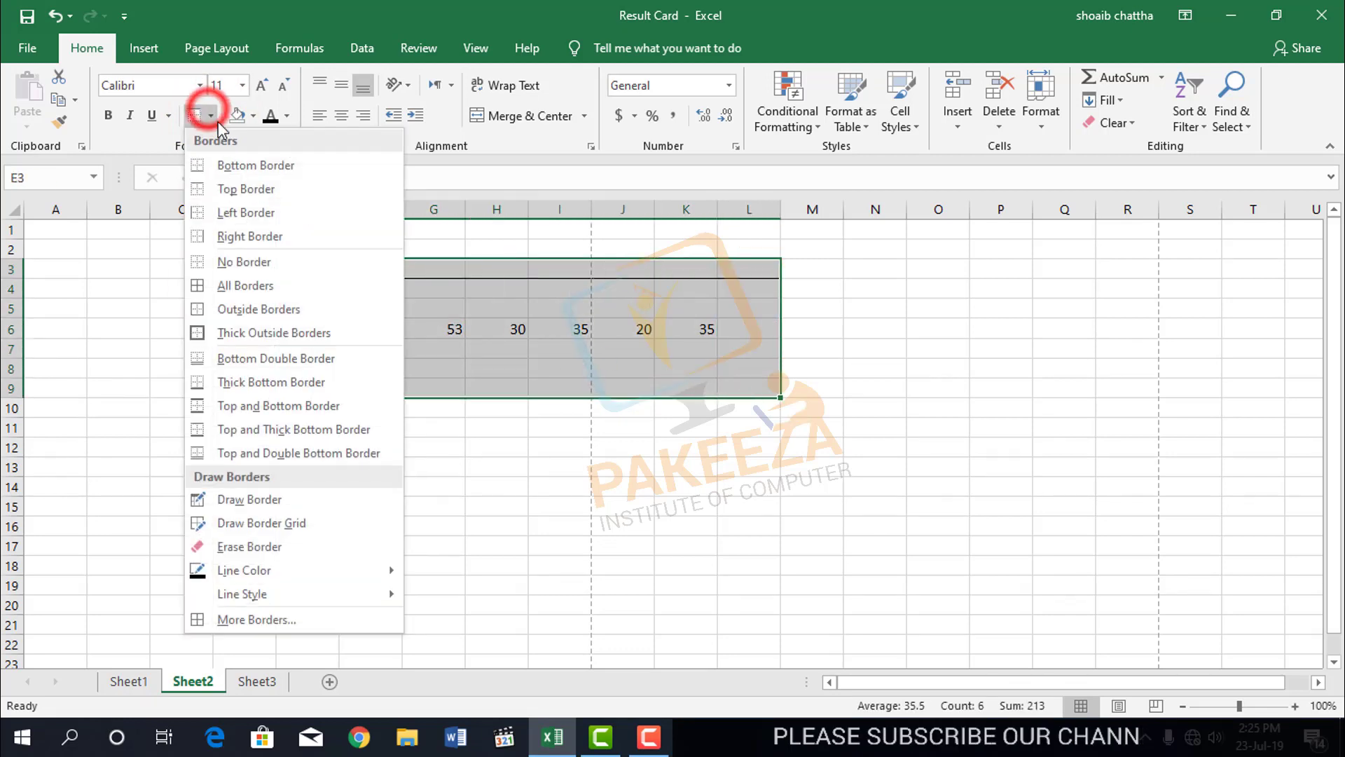
click(243, 214)
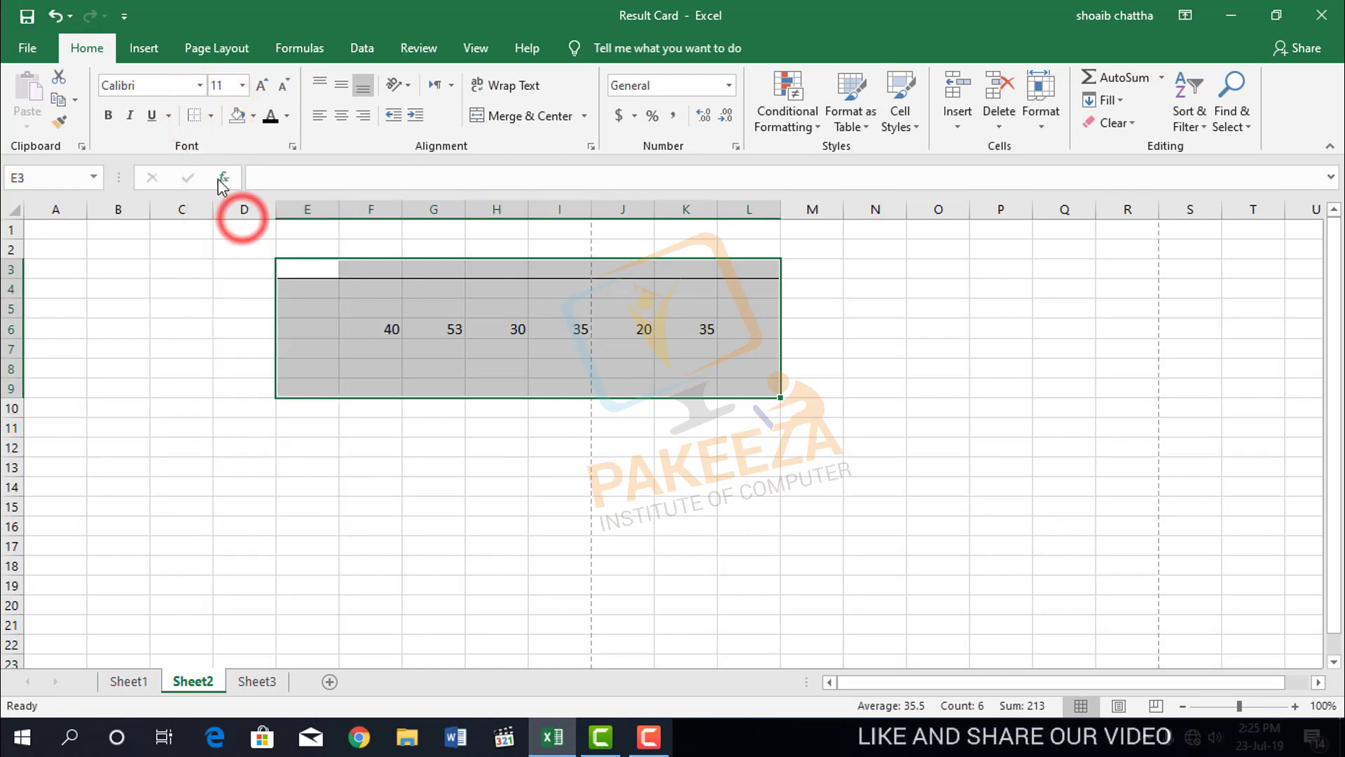
click(211, 116)
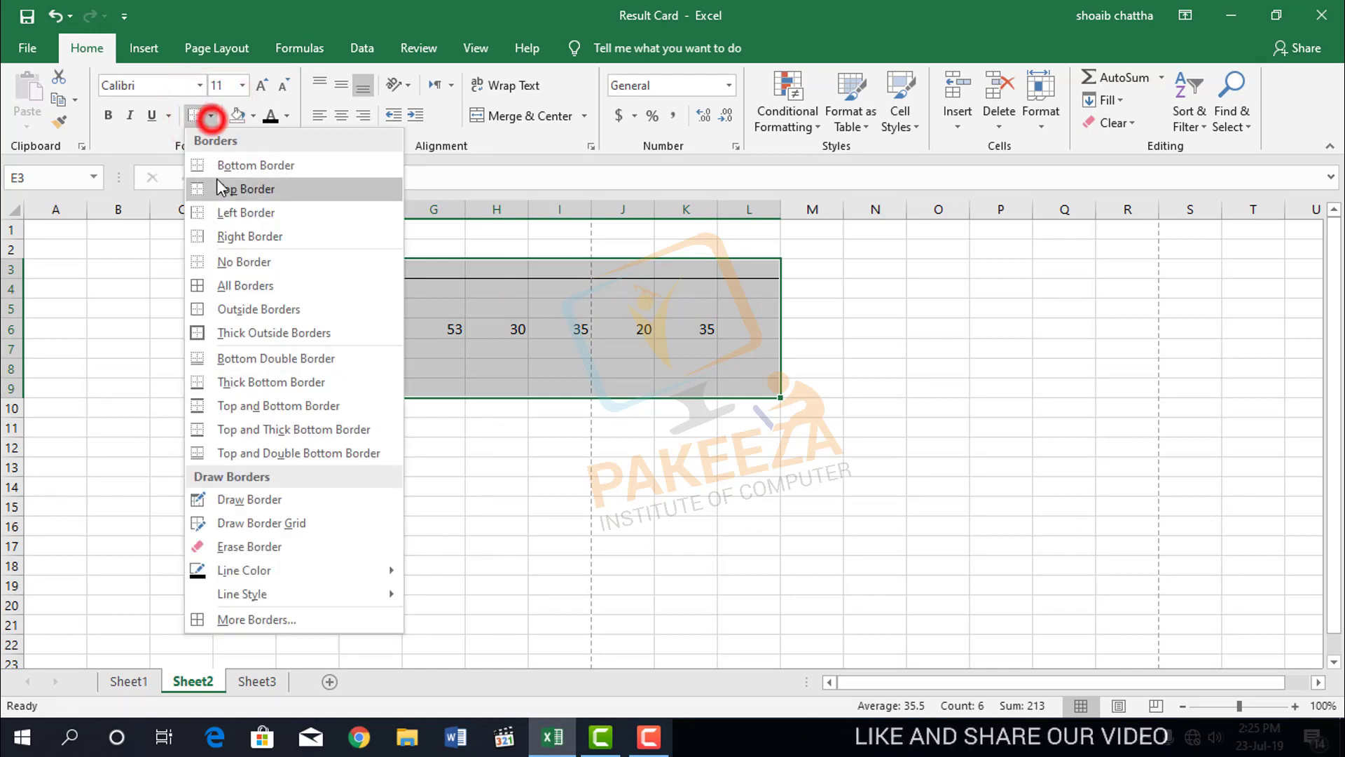
click(236, 236)
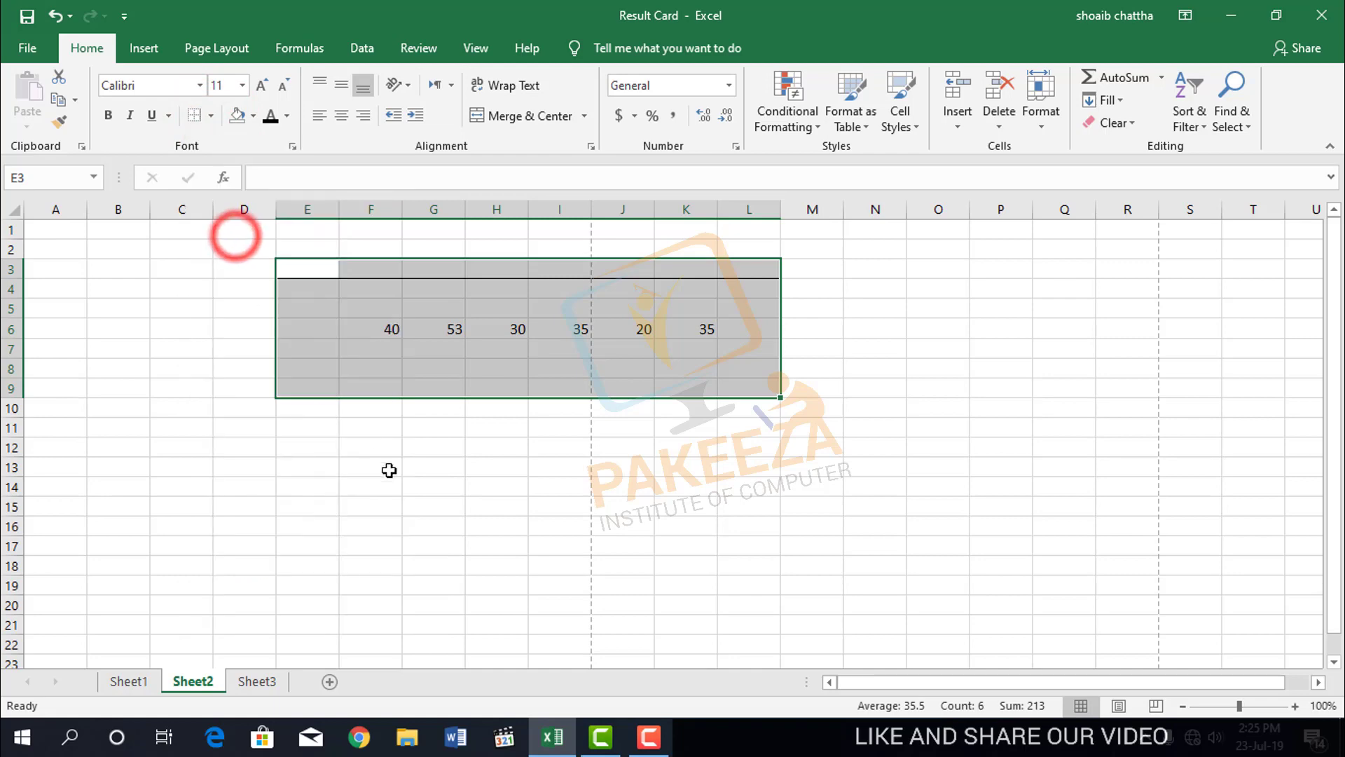
click(429, 524)
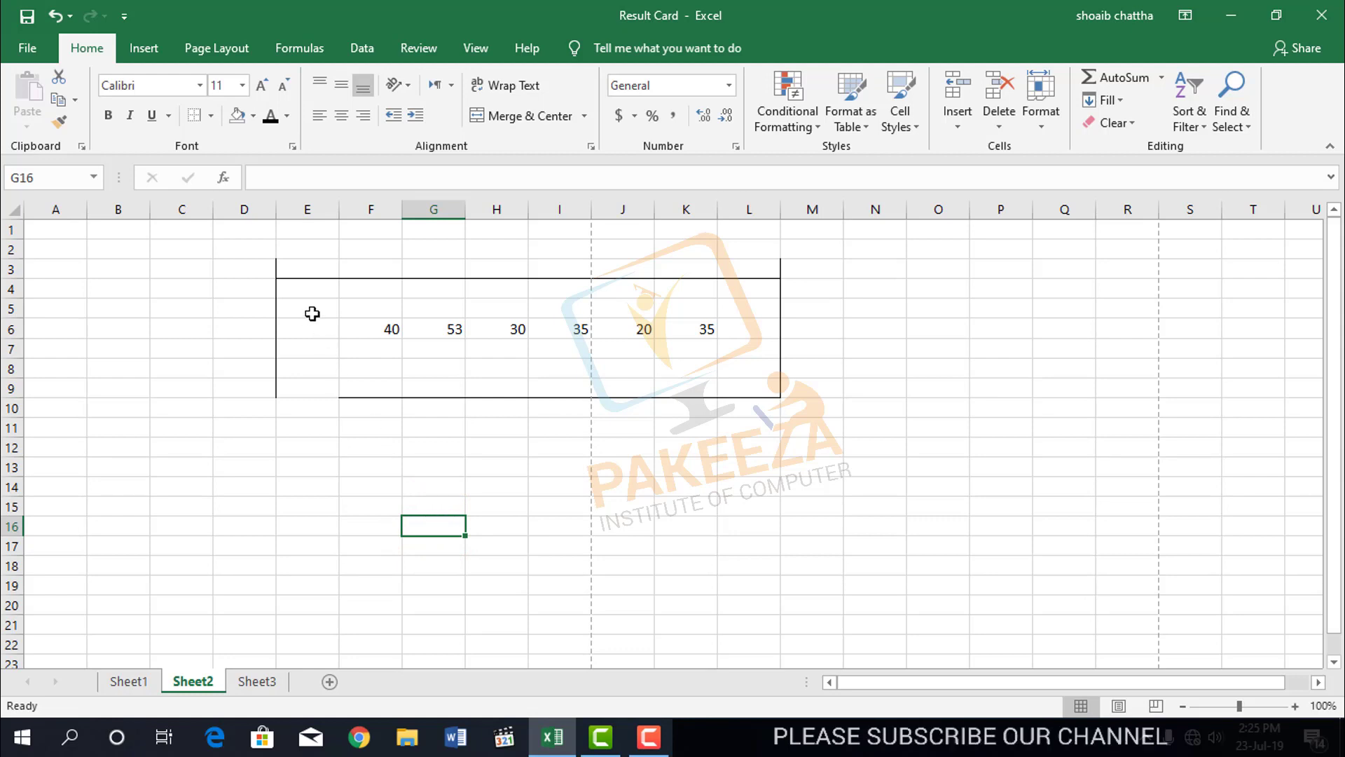
Remove all borders from the range D2:M11.
drag(252, 241, 820, 428)
click(211, 115)
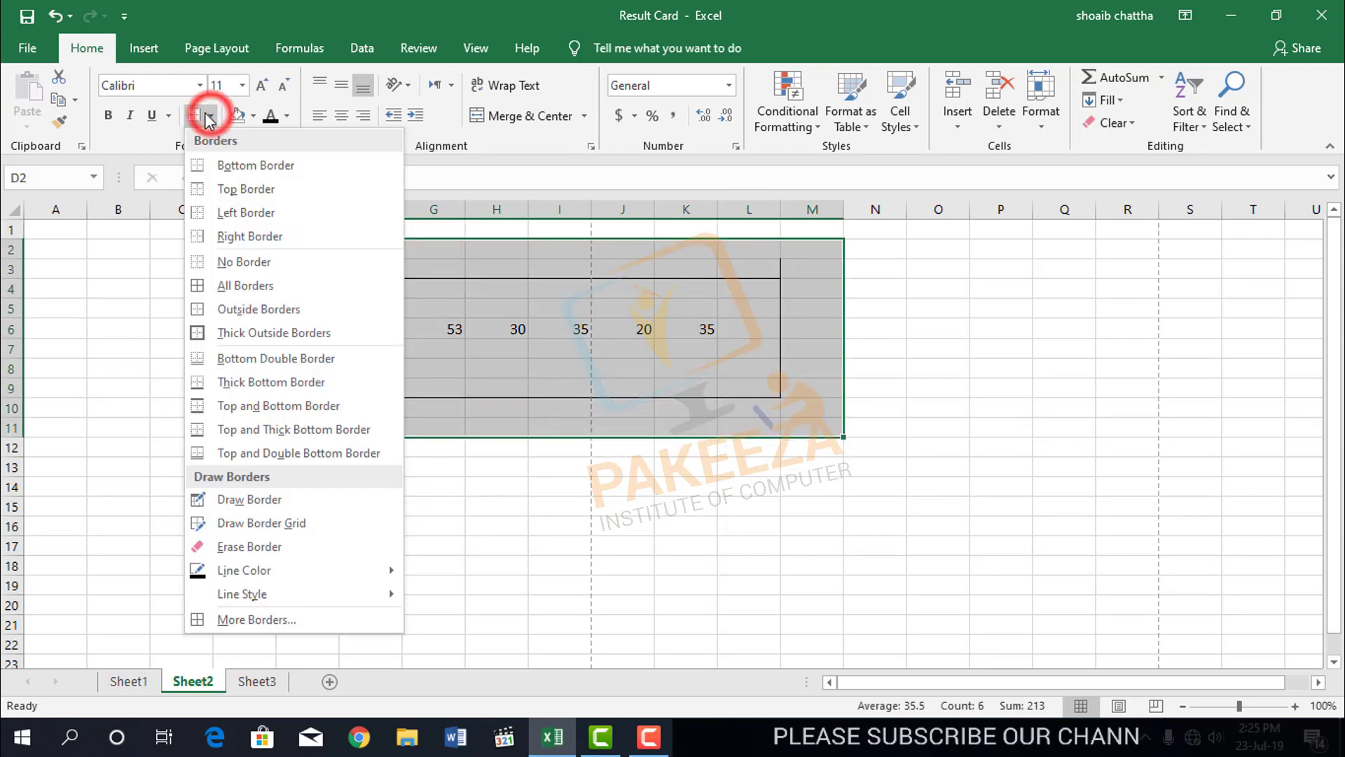
click(228, 267)
drag(285, 354, 634, 466)
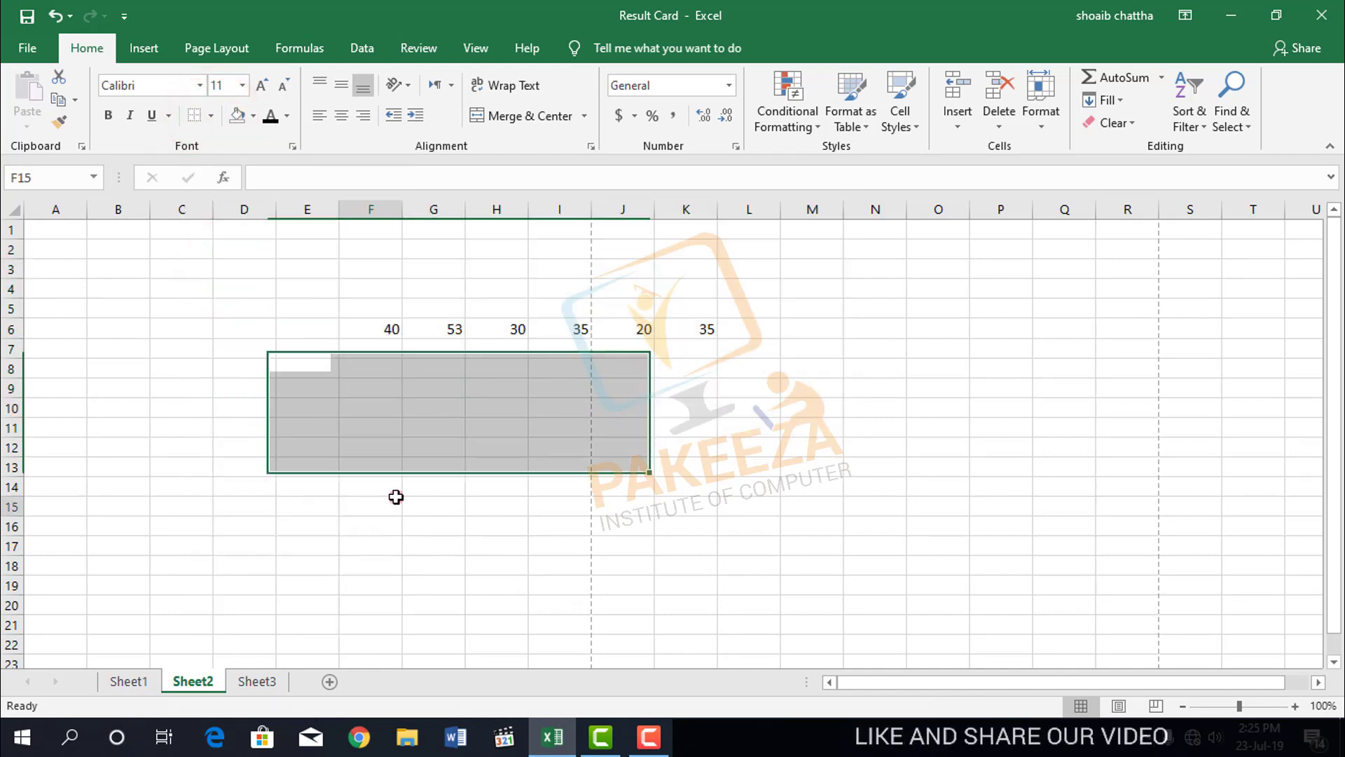
click(394, 503)
Apply All Borders to the range E4:K9 around the marks.
drag(336, 288, 679, 376)
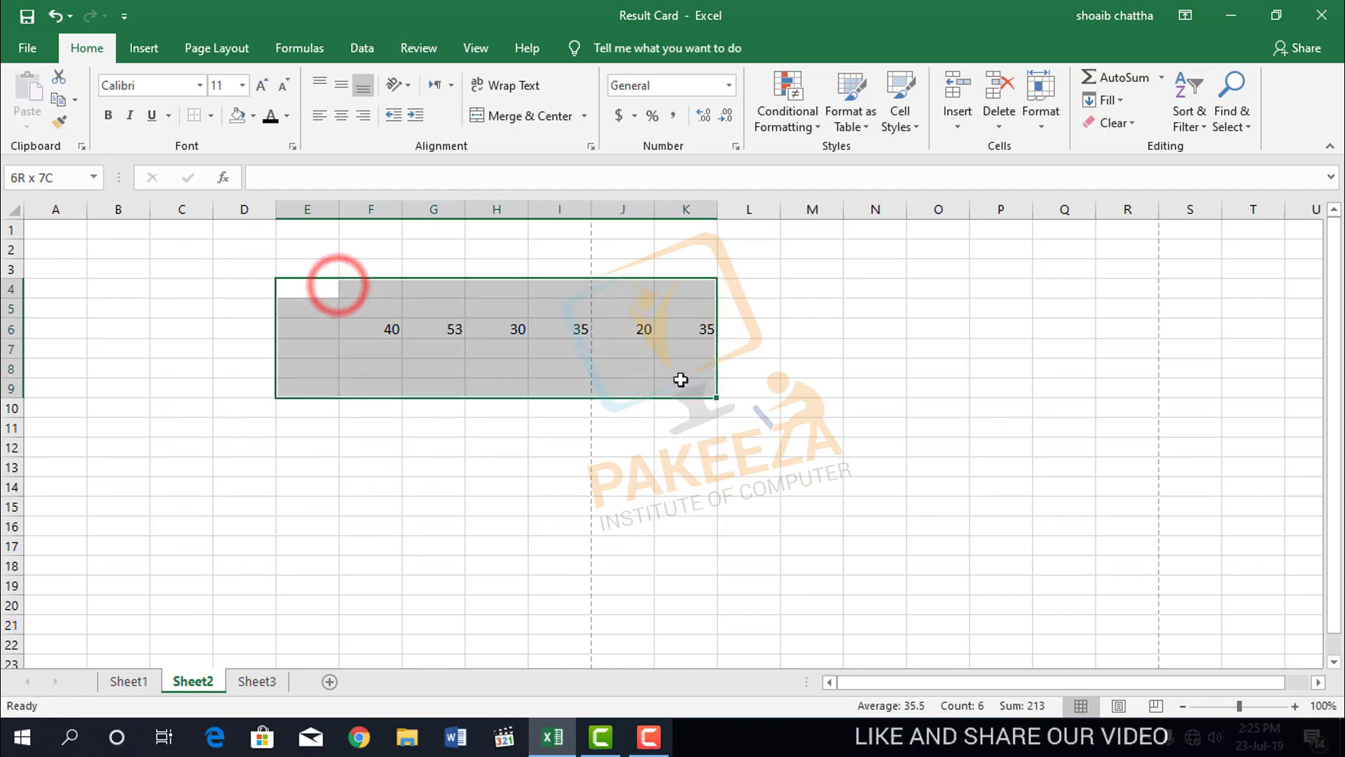
click(211, 115)
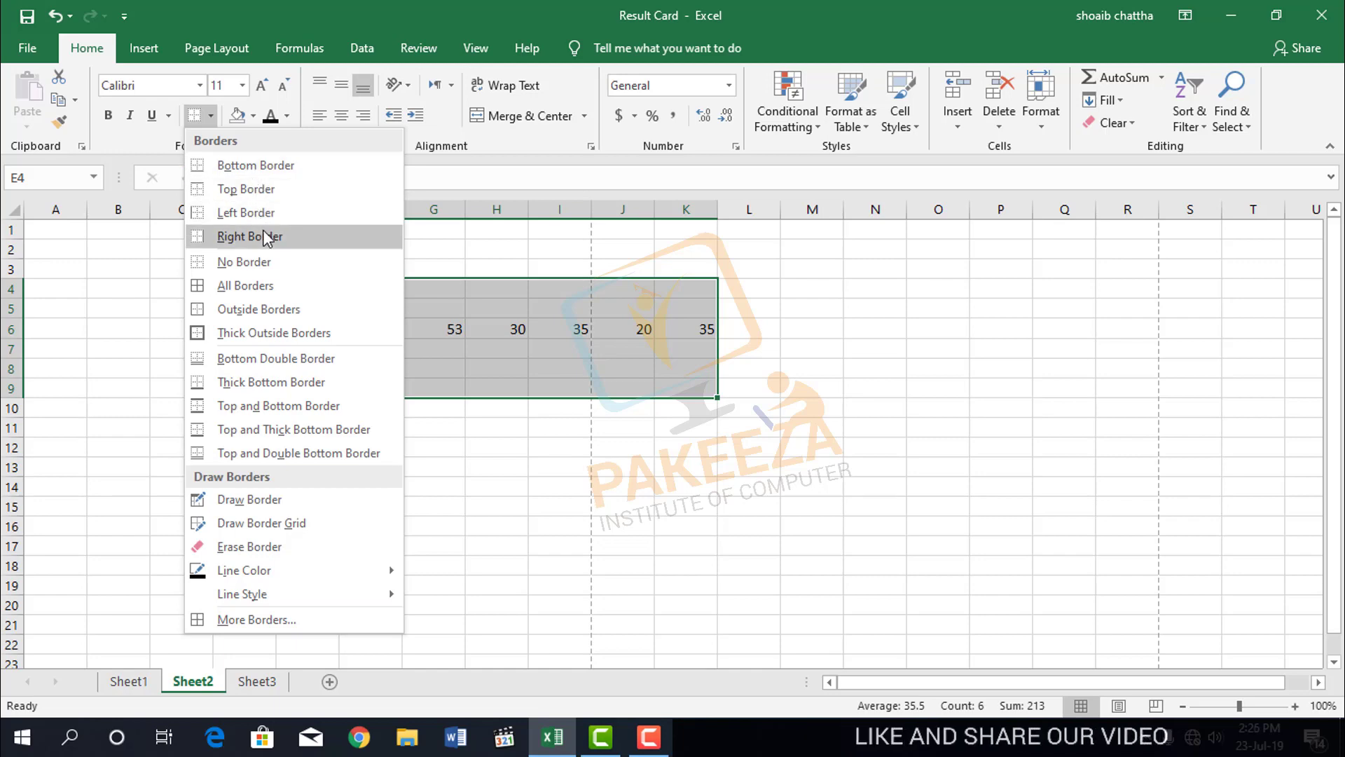
click(266, 288)
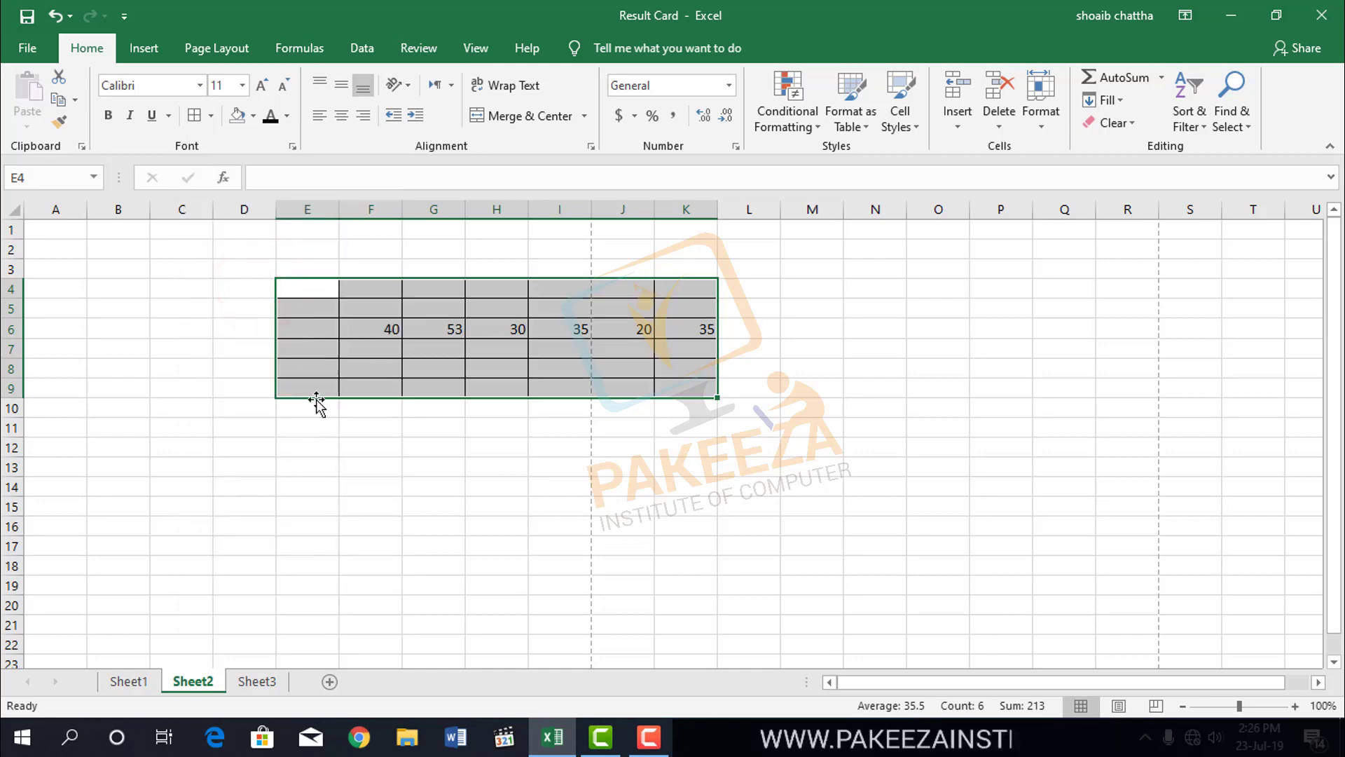
click(357, 451)
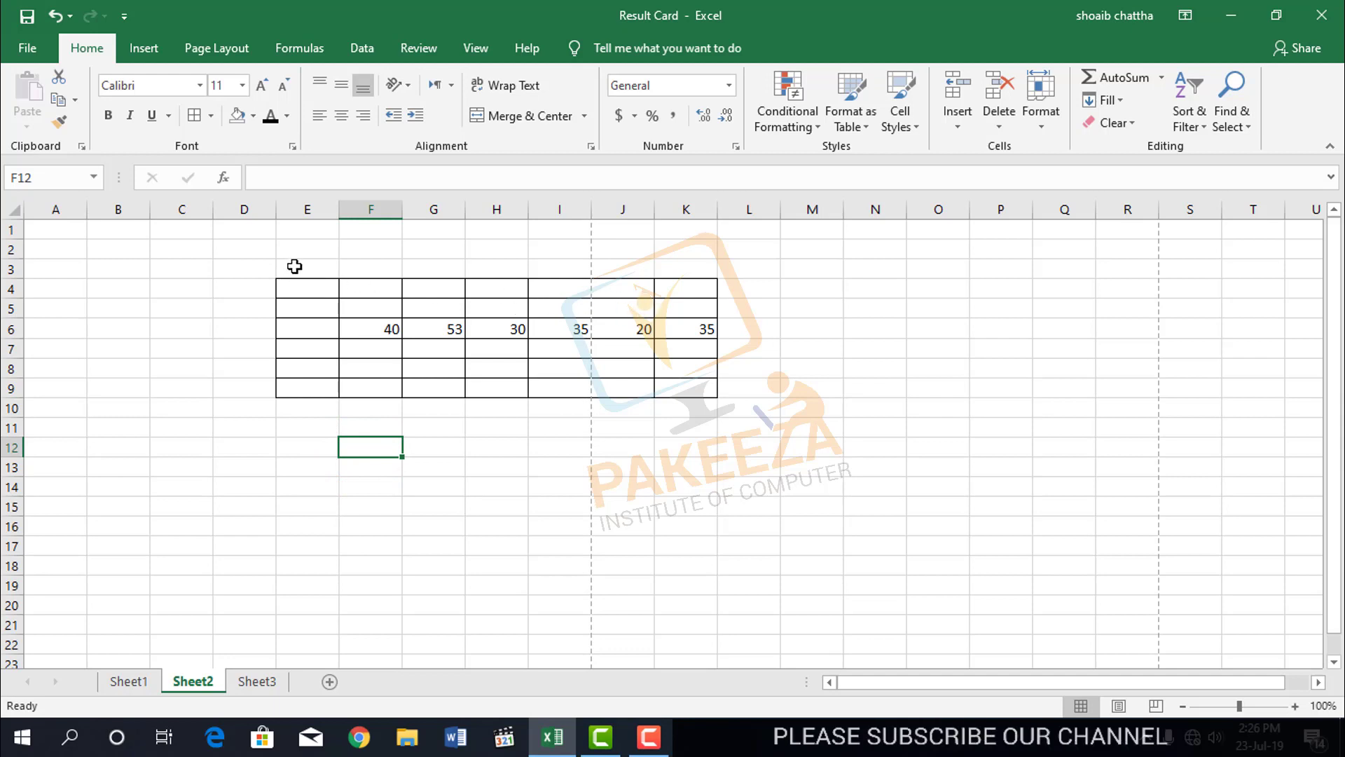
Apply Outside Borders to the bordered range E4:K9.
mouse_move(280, 281)
mouse_down()
mouse_move(561, 388)
mouse_move(712, 397)
mouse_move(683, 395)
mouse_up()
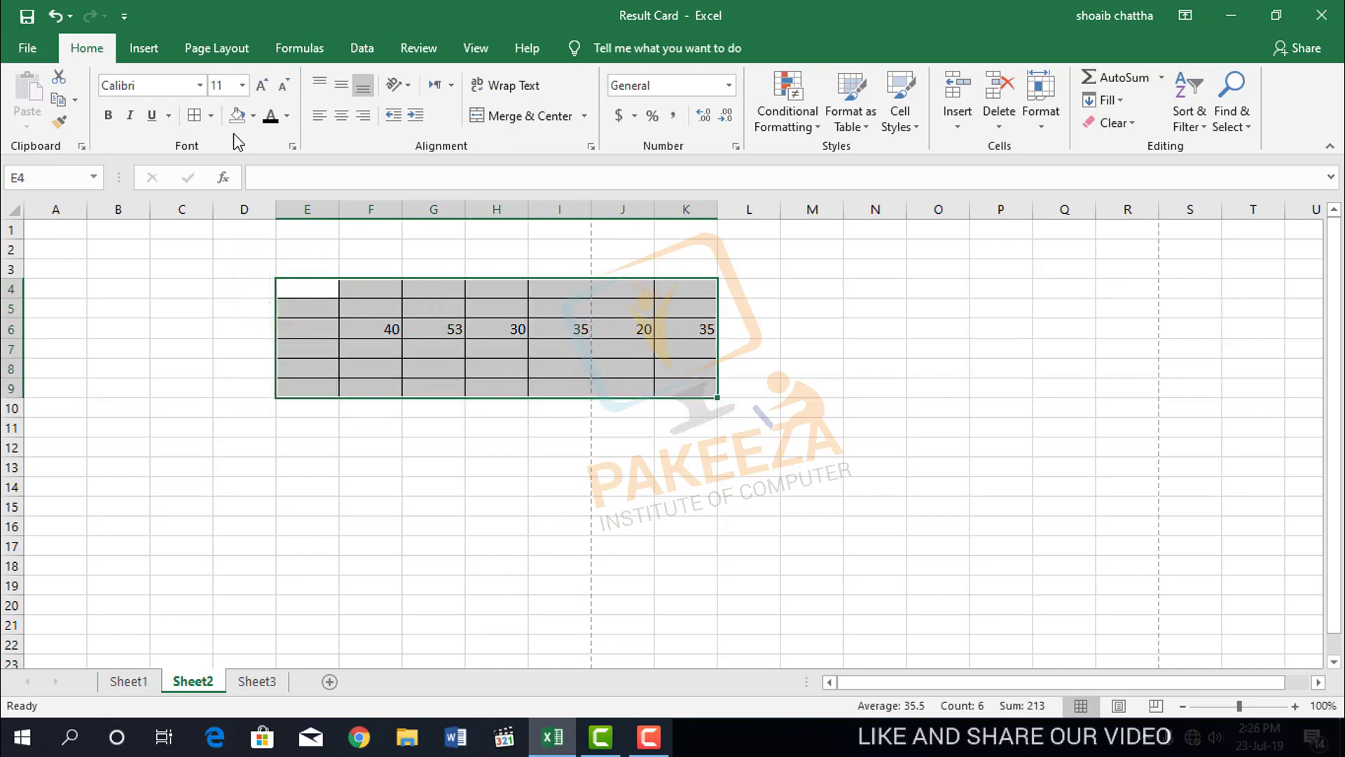
click(211, 116)
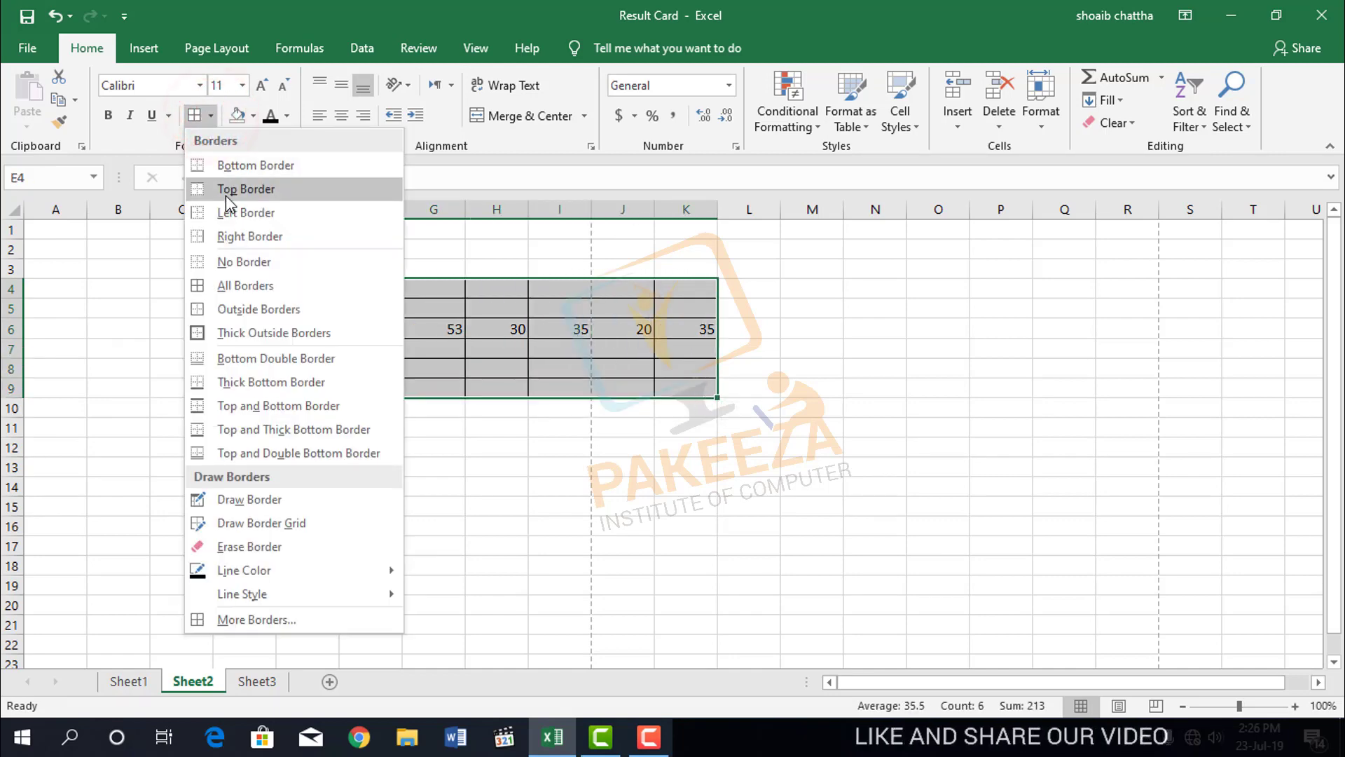
click(275, 310)
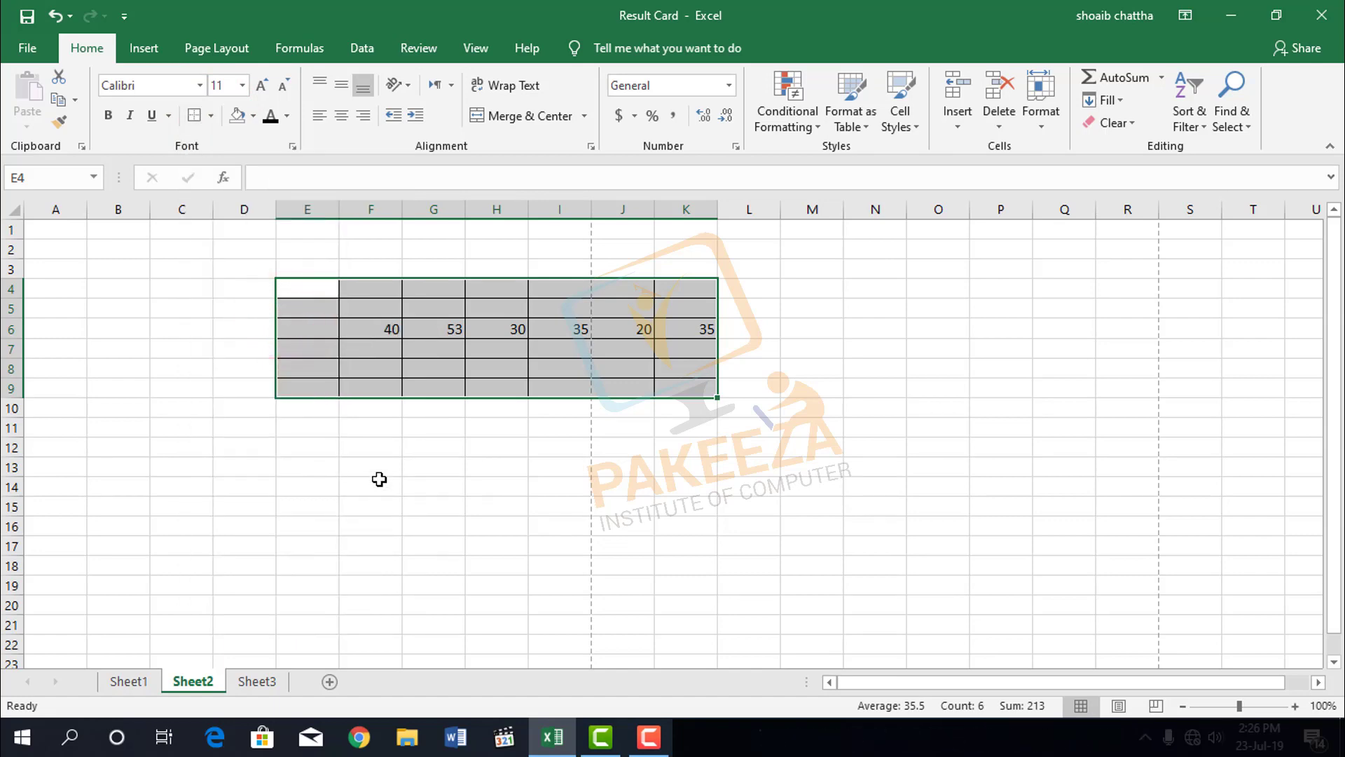
drag(378, 480, 379, 470)
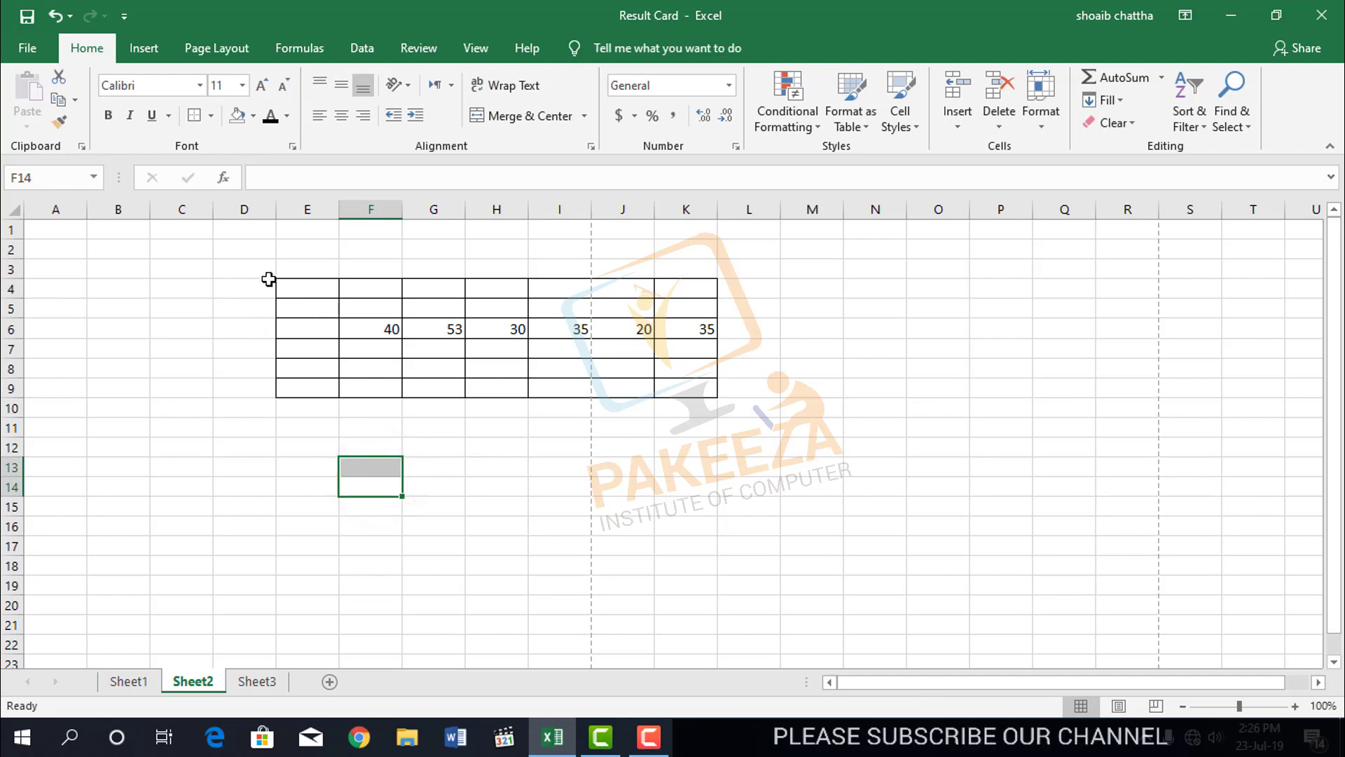
Apply Thick Outside Borders to the range E3:K10, one row above and below the bordered cells.
drag(276, 272, 676, 410)
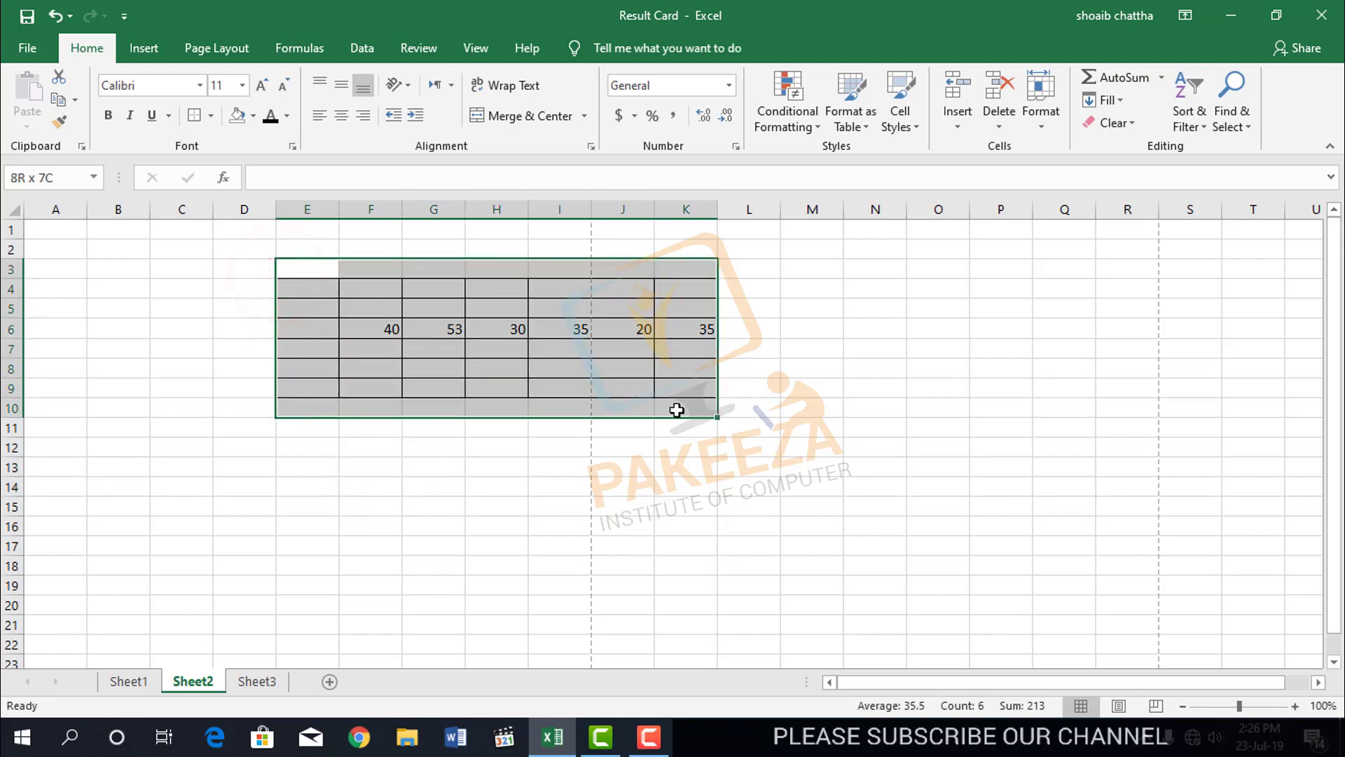
click(212, 115)
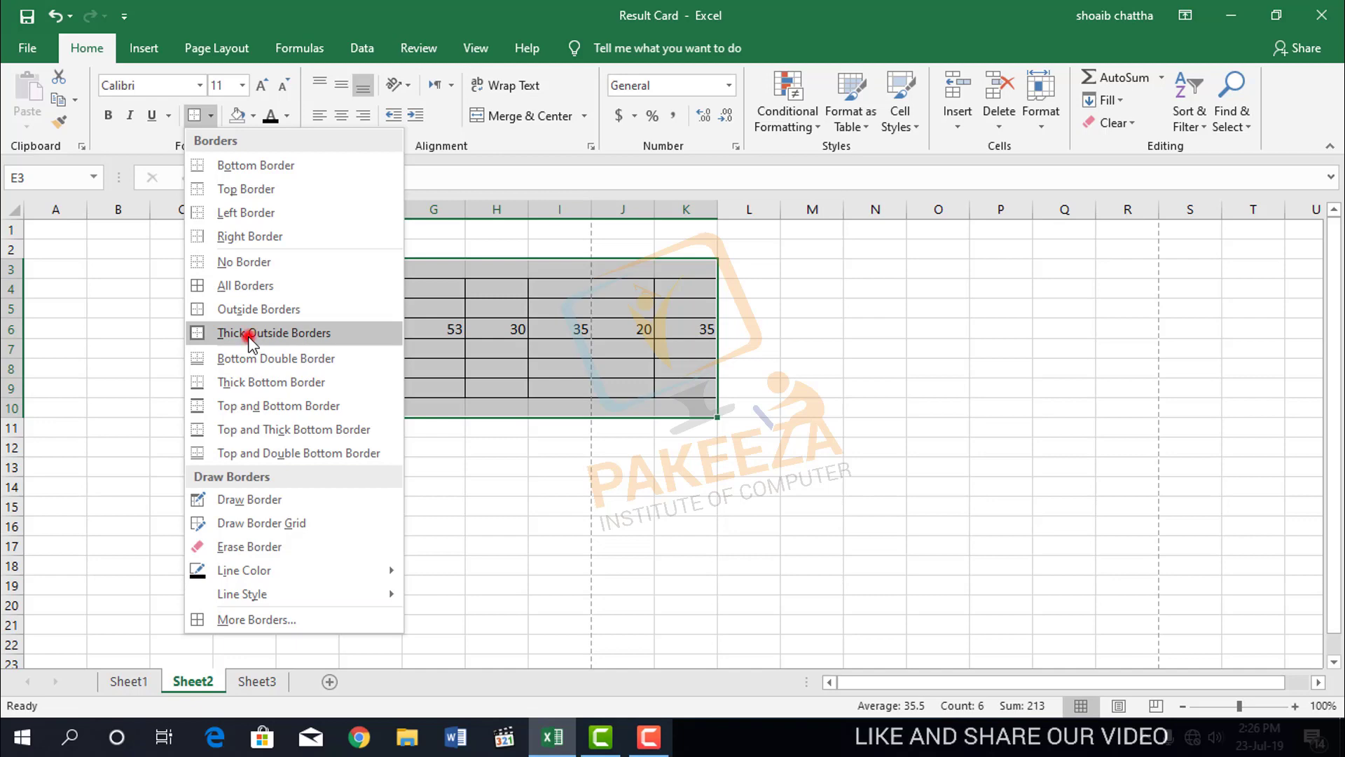
click(249, 335)
click(386, 485)
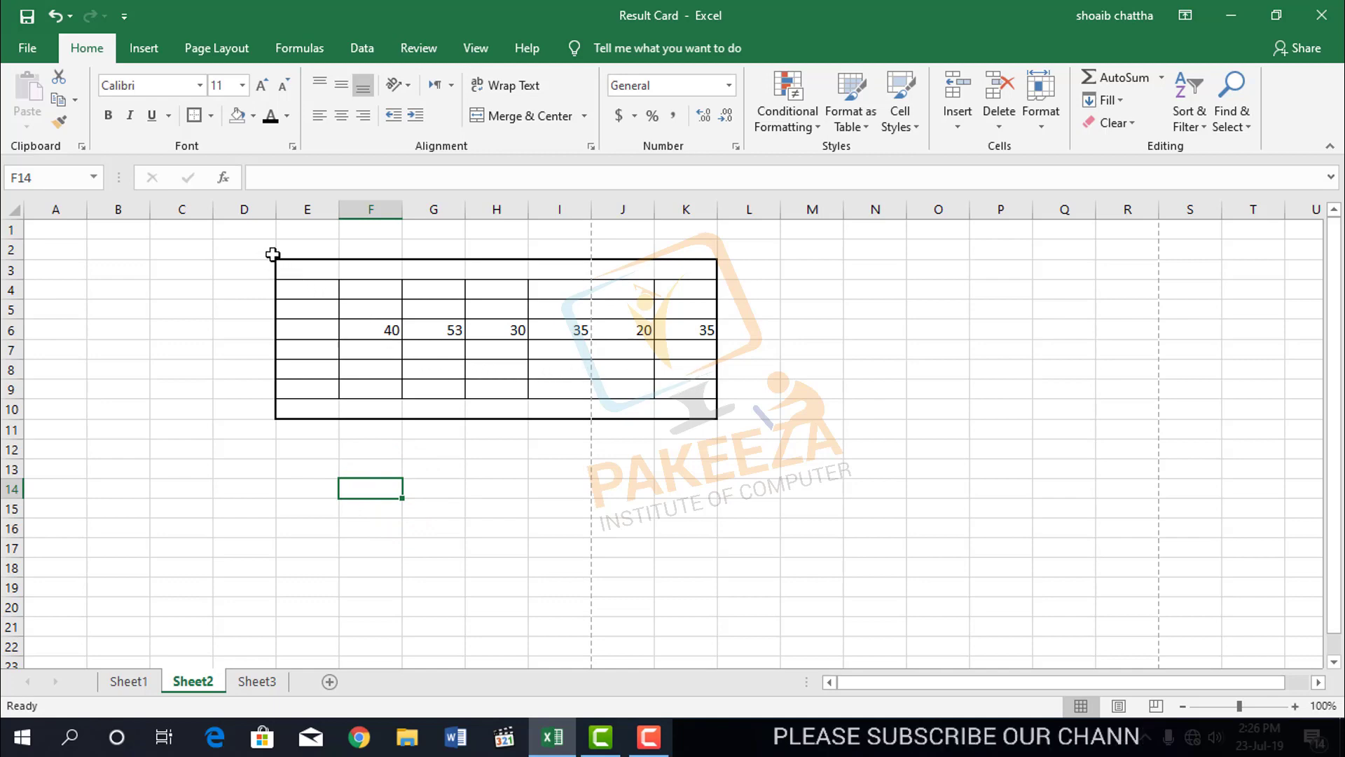
Use Draw Border to draw overlapping box outlines within F13:K15 and M7:N15.
drag(272, 254, 744, 415)
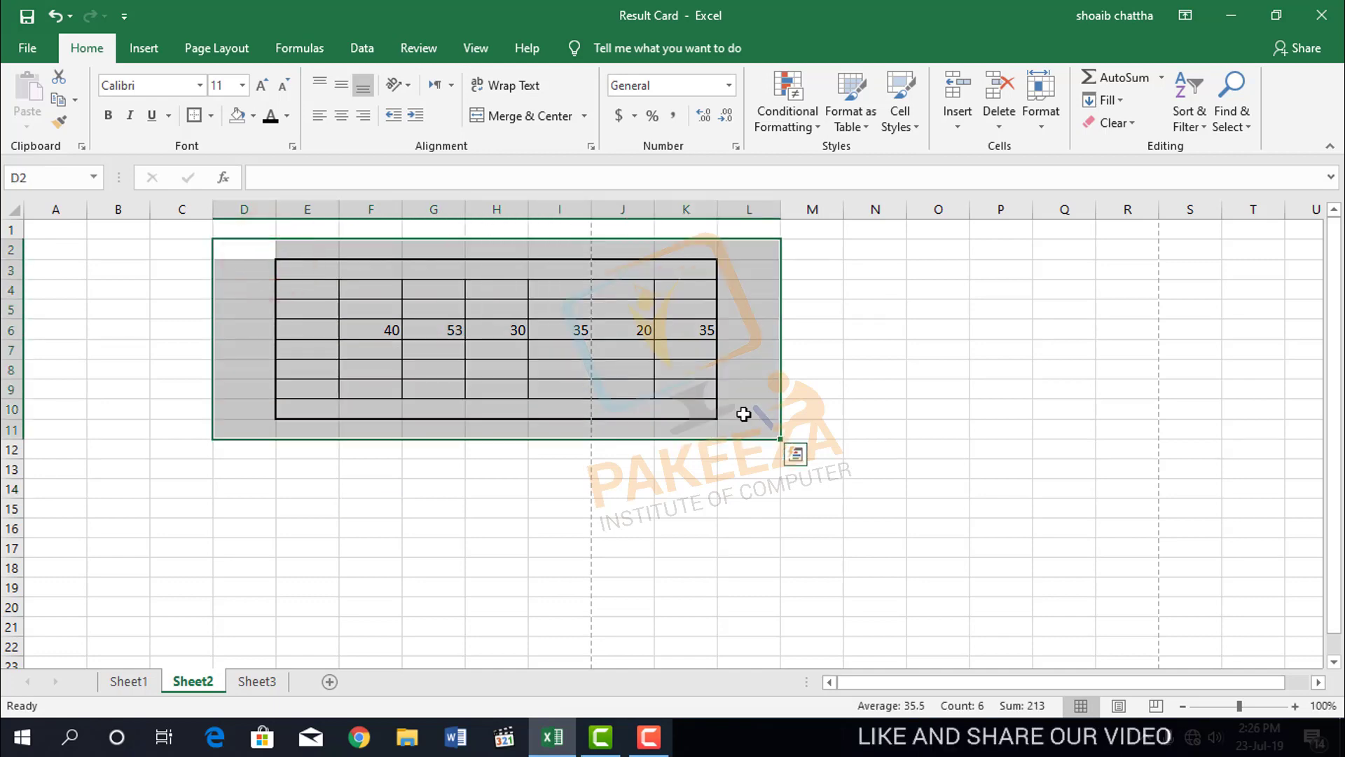
click(211, 117)
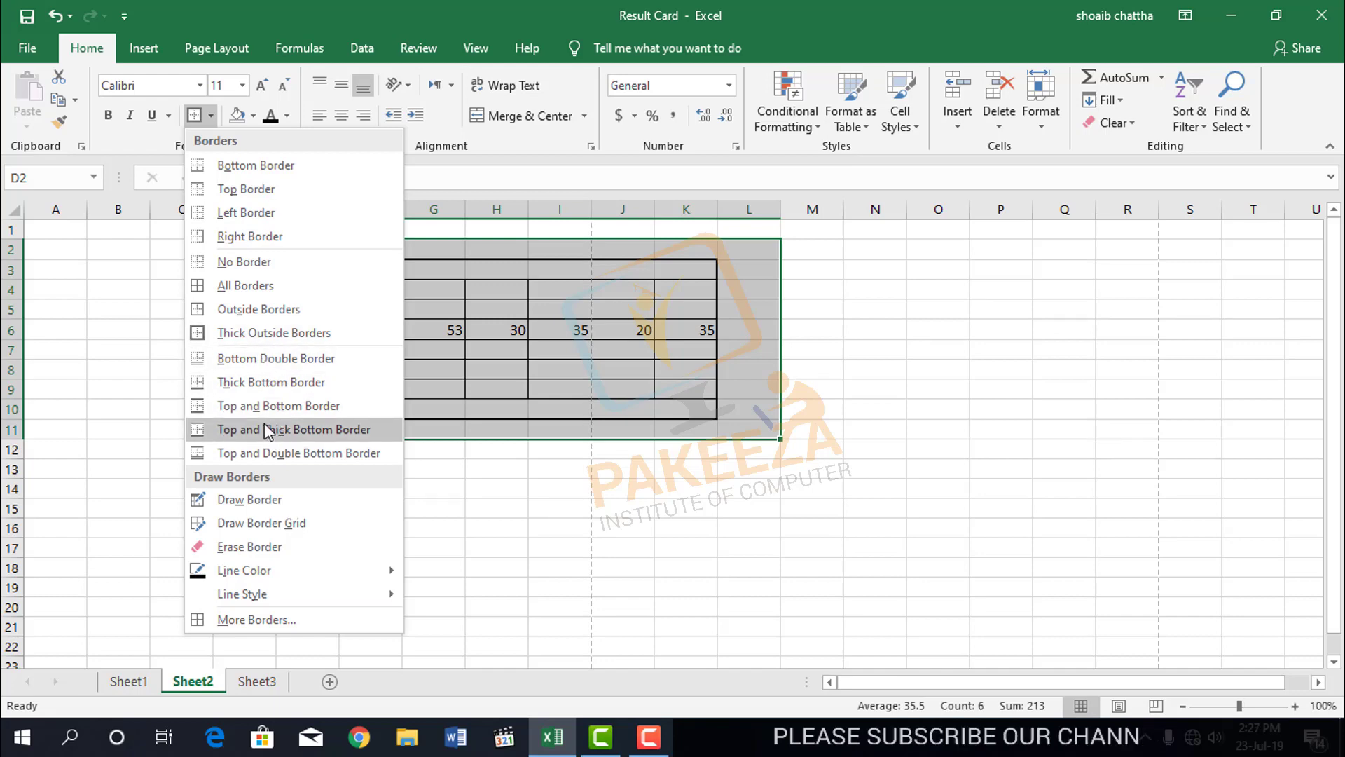
click(261, 501)
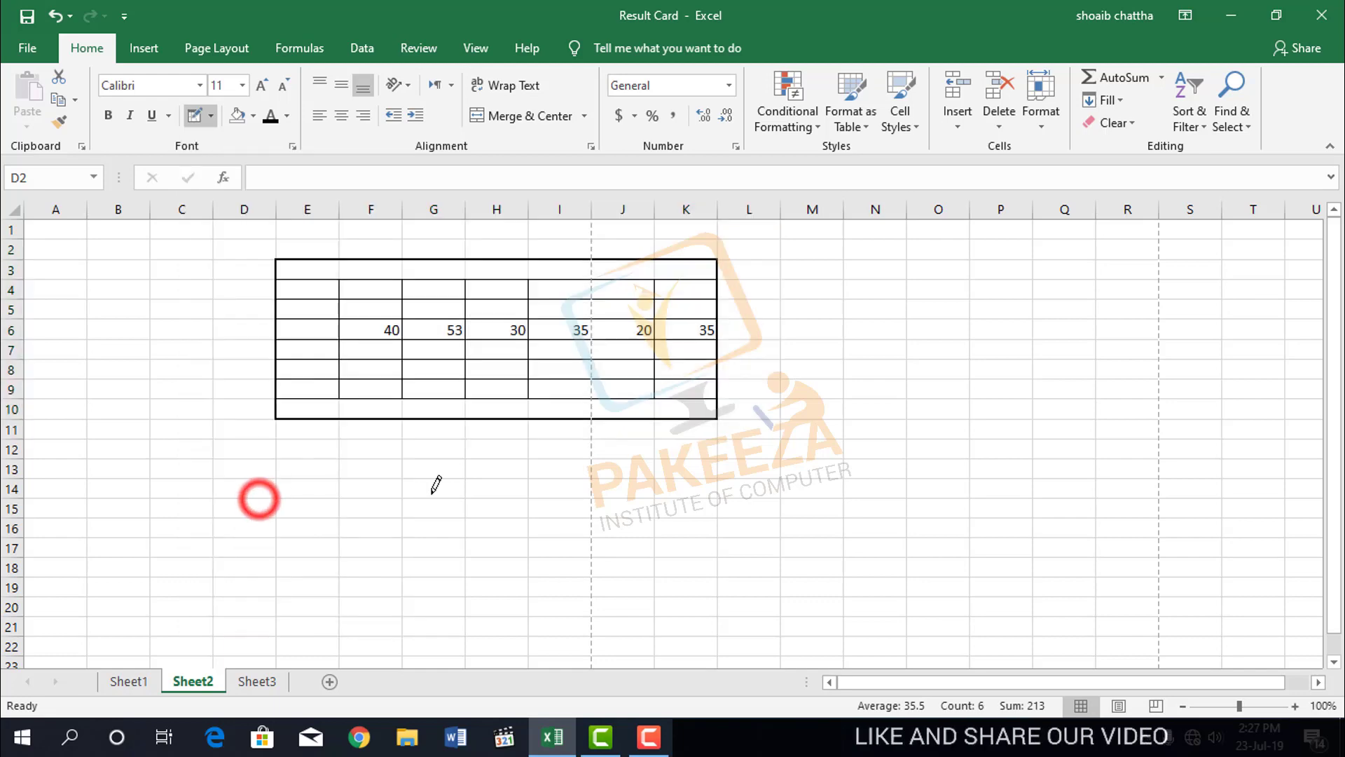
mouse_move(373, 460)
mouse_down()
mouse_move(652, 495)
mouse_move(688, 482)
mouse_up()
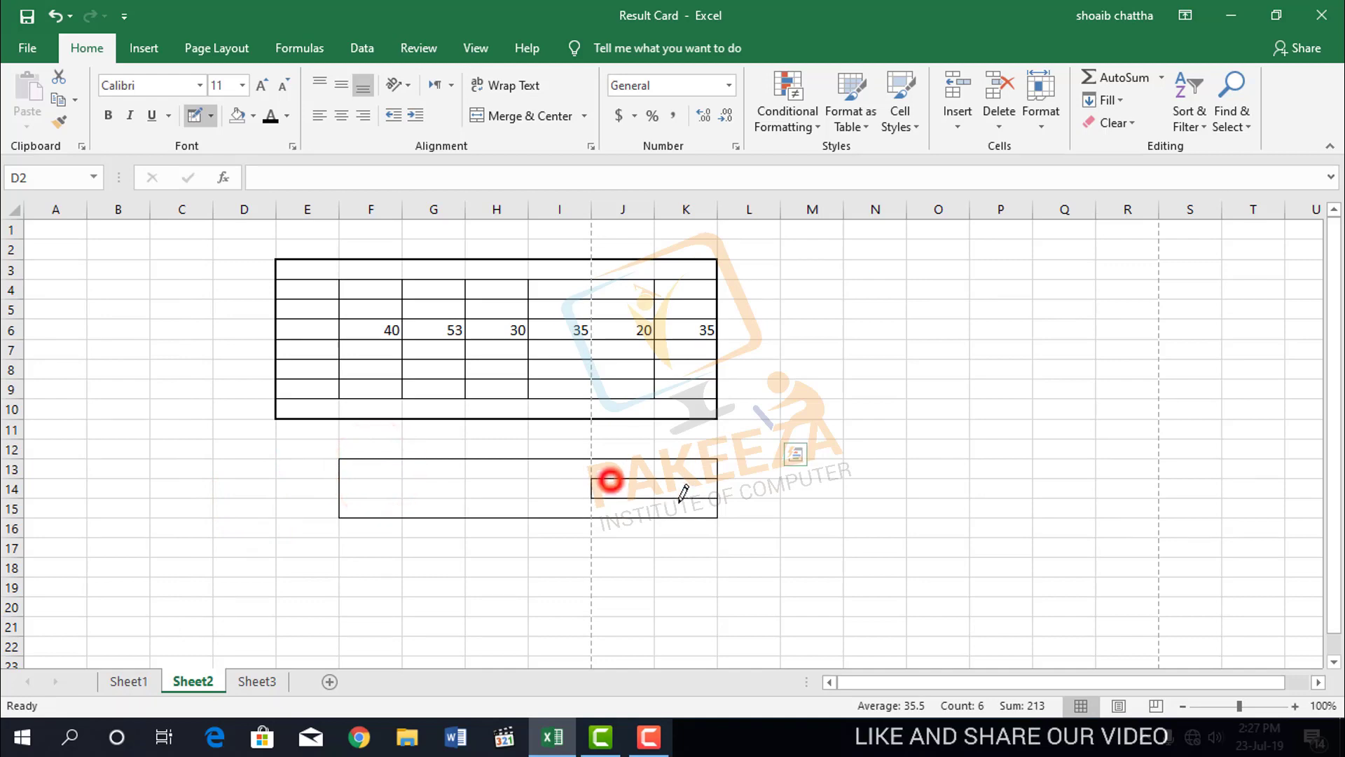
drag(807, 430, 913, 487)
drag(837, 345, 903, 495)
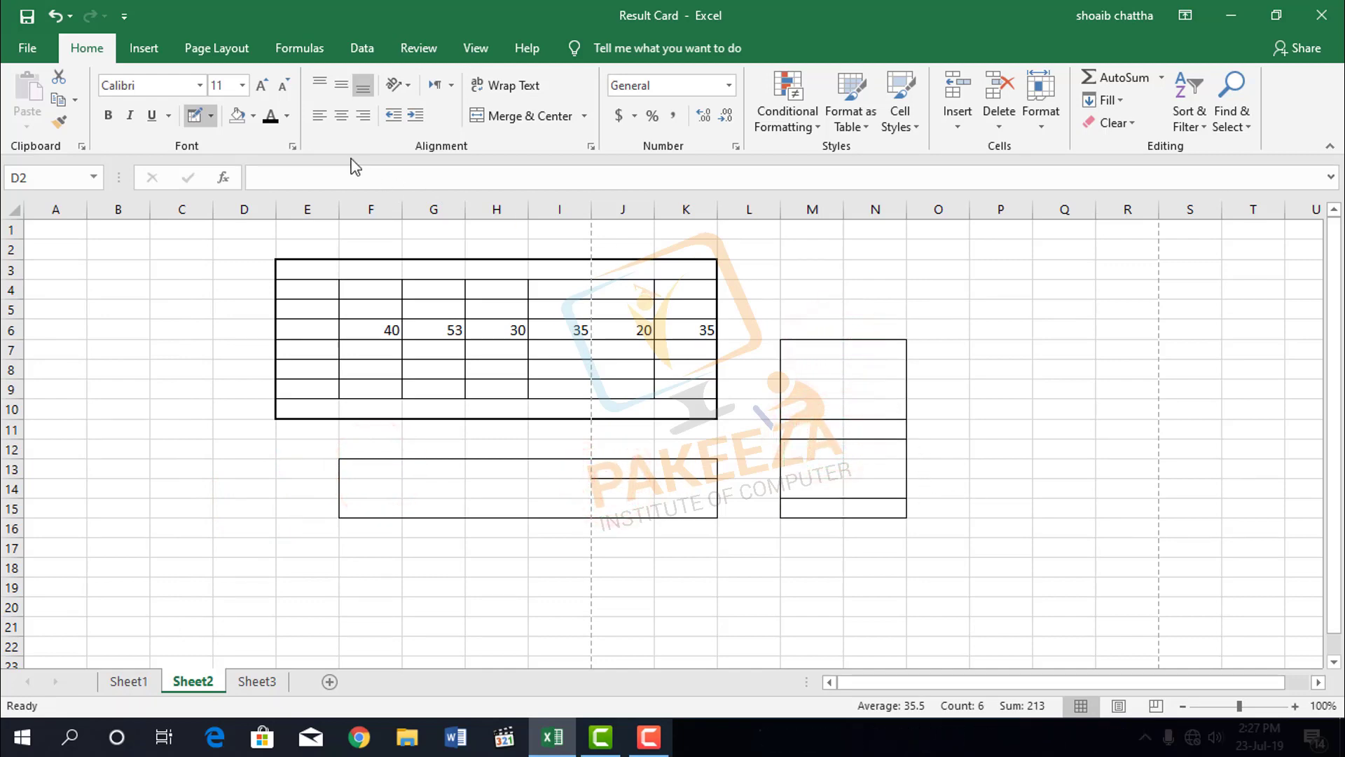
Use Draw Border Grid to draw a full cell grid over N10:P17.
click(210, 116)
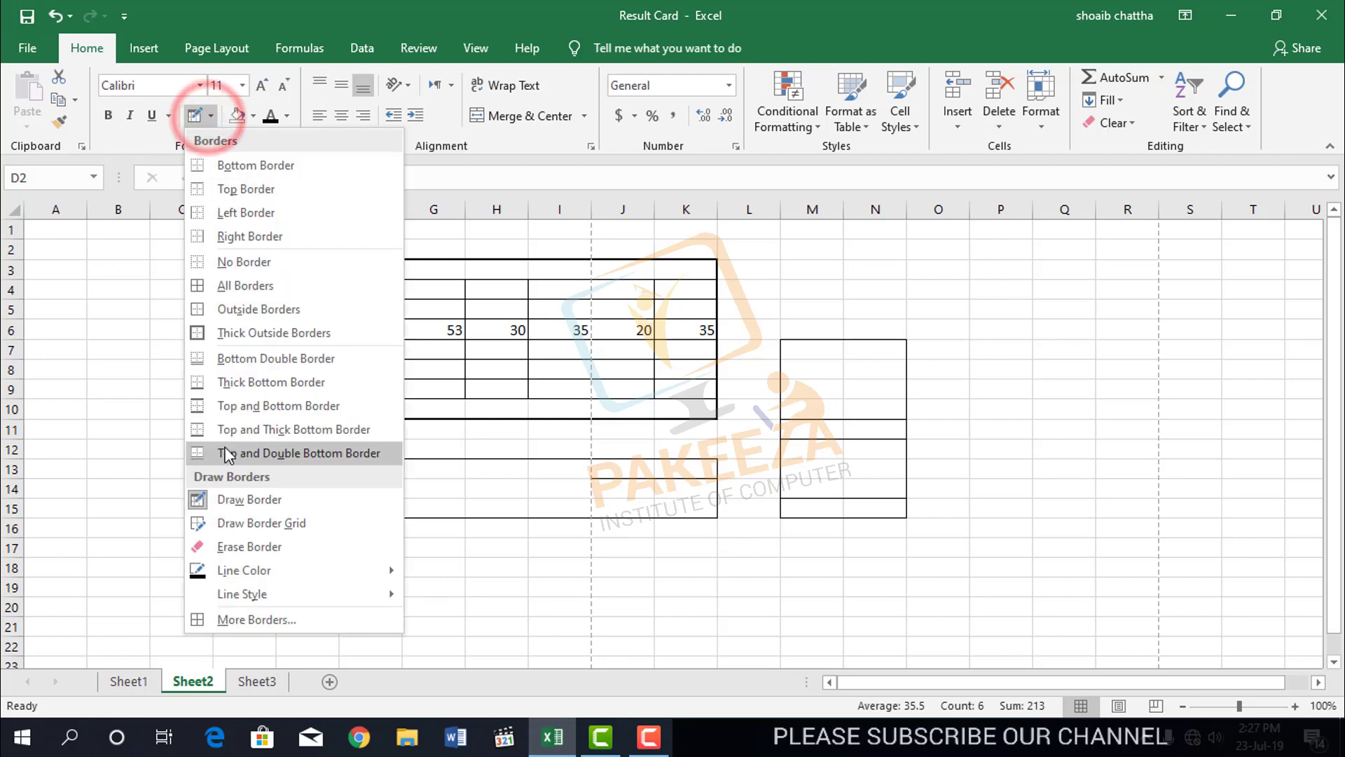
click(245, 527)
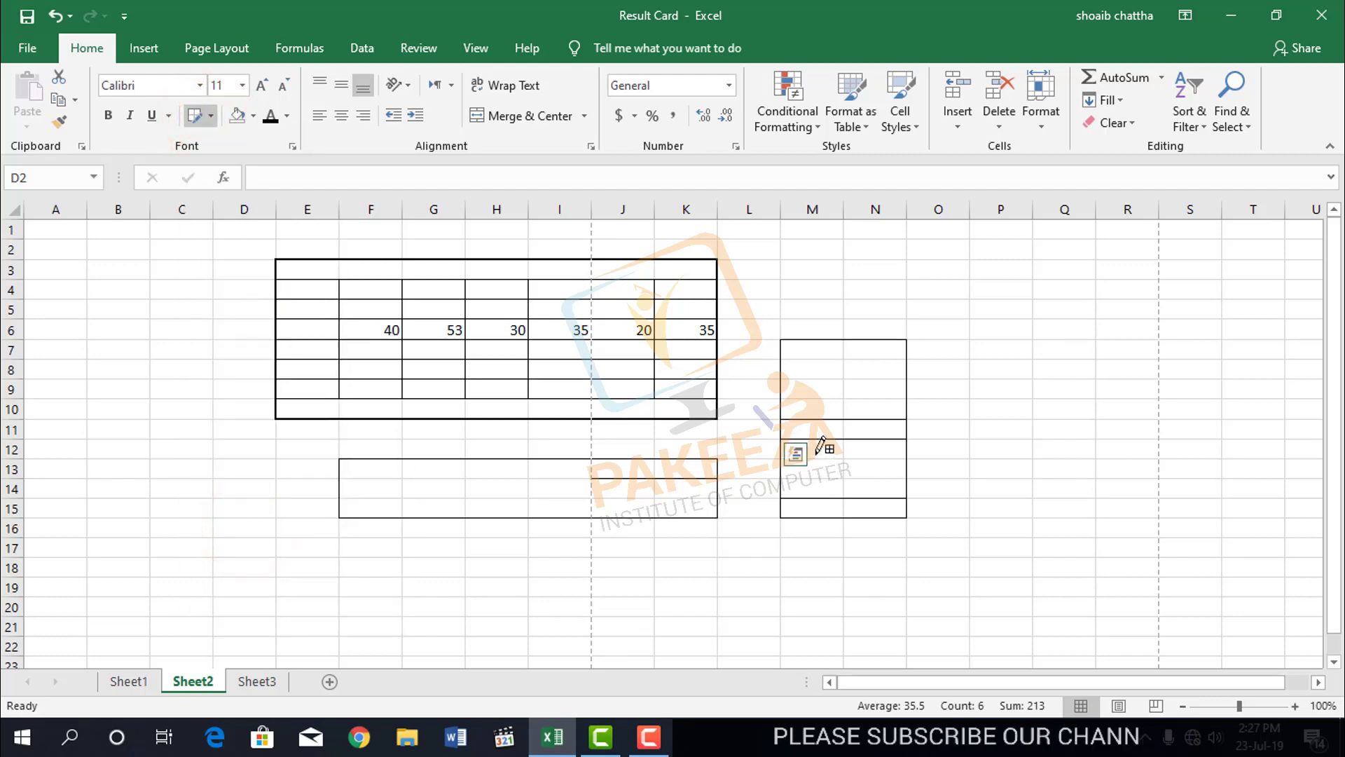
drag(842, 398, 1015, 553)
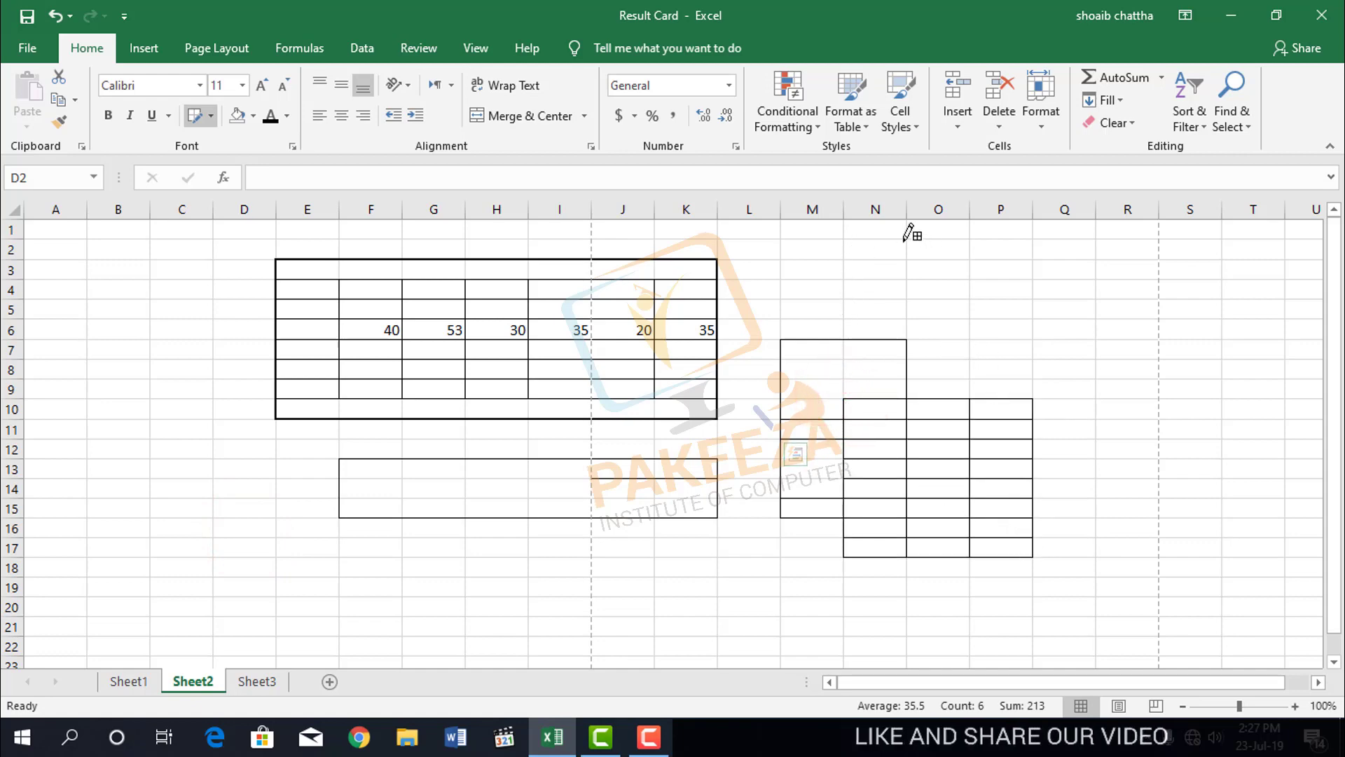
Draw another border grid over O2:R13, overlapping the grid drawn at N10:P17.
mouse_move(907, 242)
mouse_down()
mouse_move(1039, 282)
mouse_move(1105, 333)
mouse_move(1133, 385)
mouse_move(1134, 471)
mouse_up()
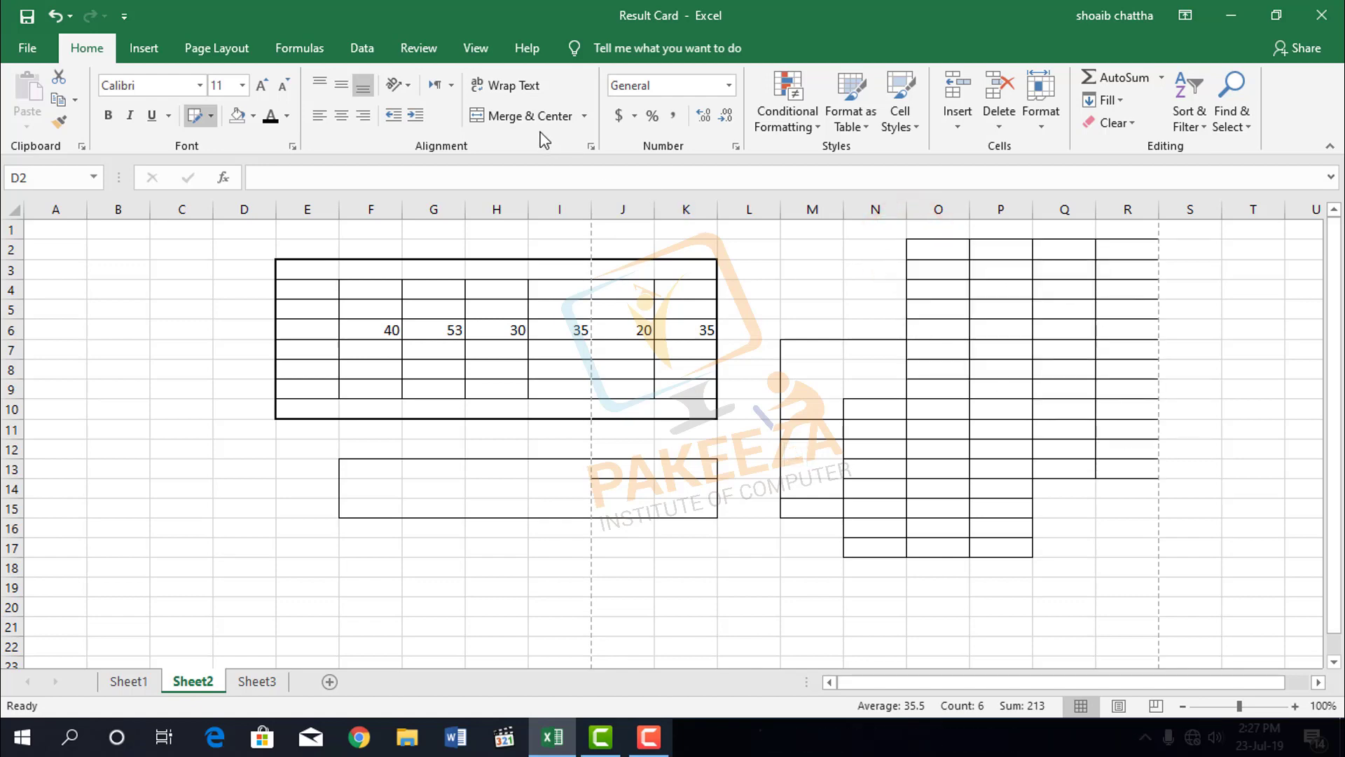
Use Erase Border to clear the drawn grid lines column by column from N10:N16, O2:P15 and Q2:R13.
click(212, 116)
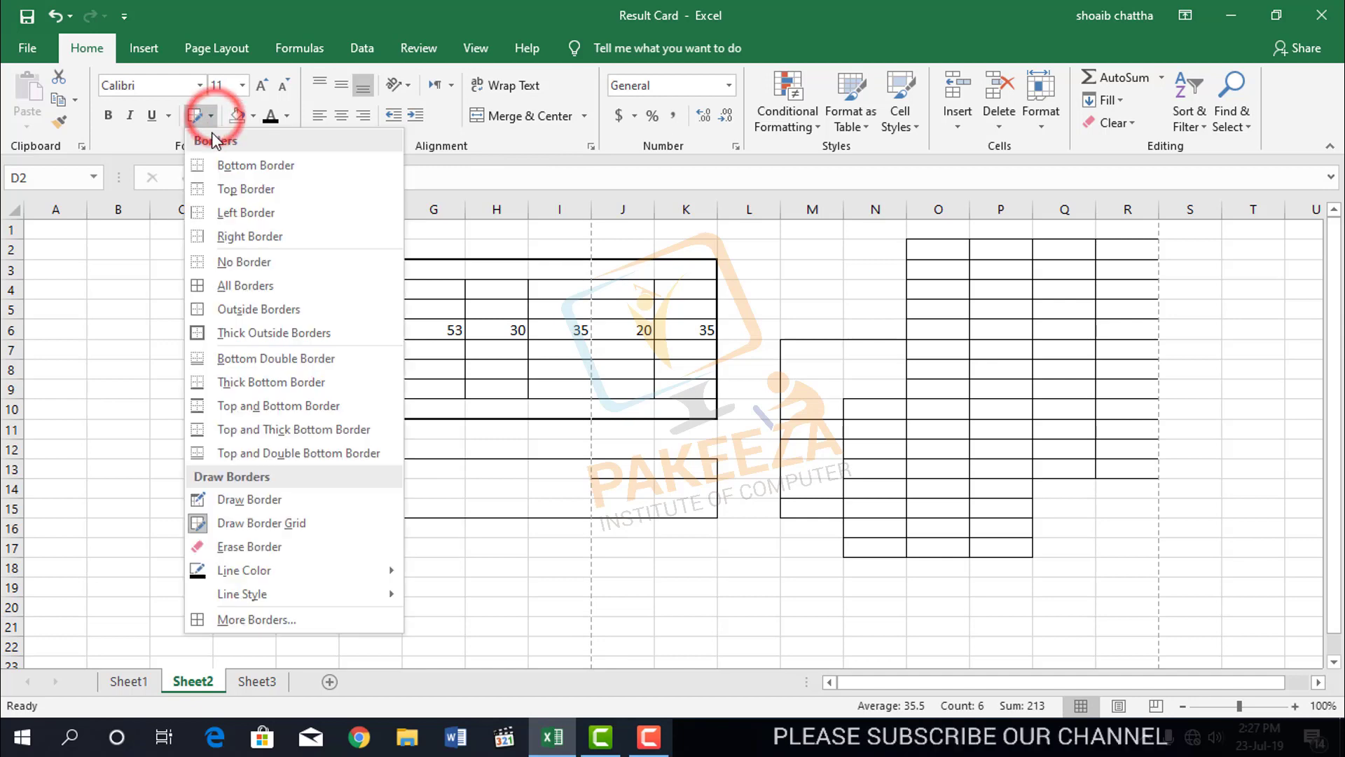
click(238, 546)
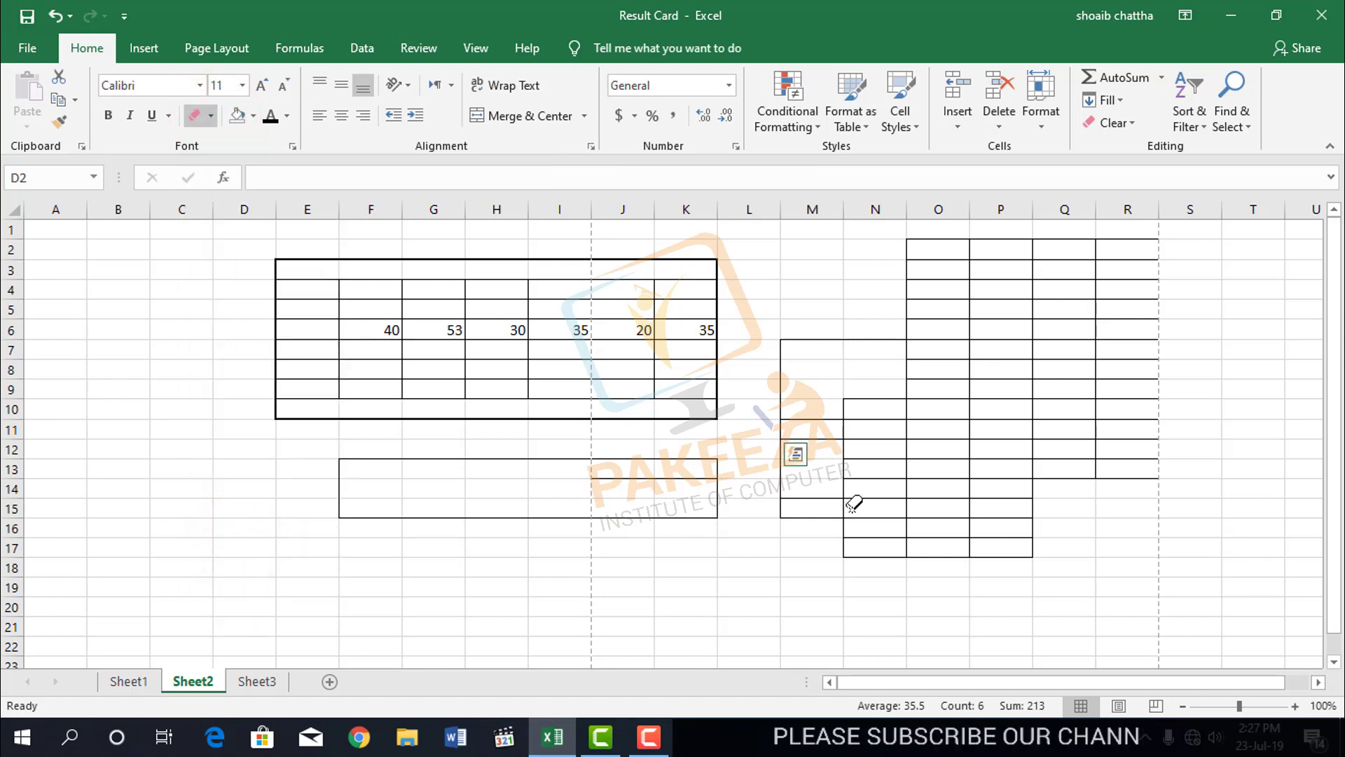
drag(878, 409, 892, 536)
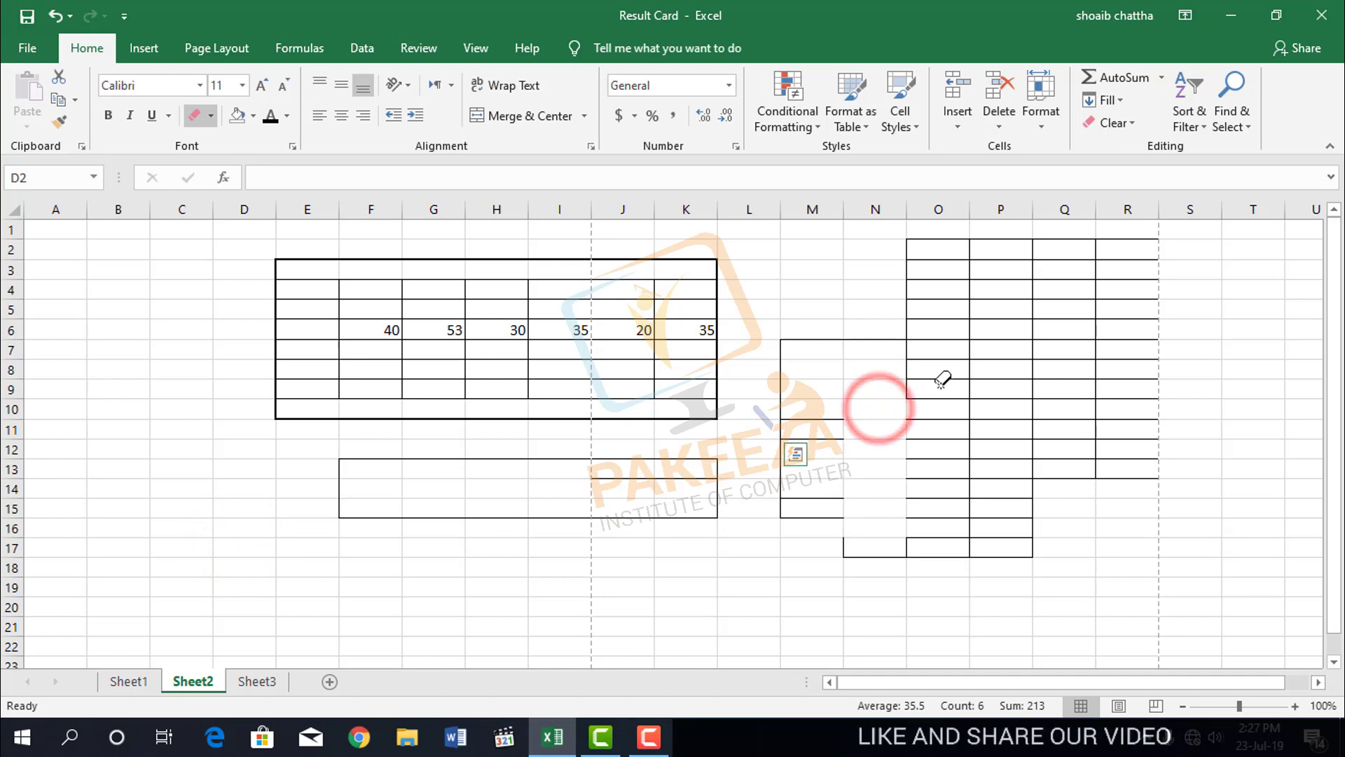
drag(943, 384, 950, 509)
drag(939, 242, 939, 368)
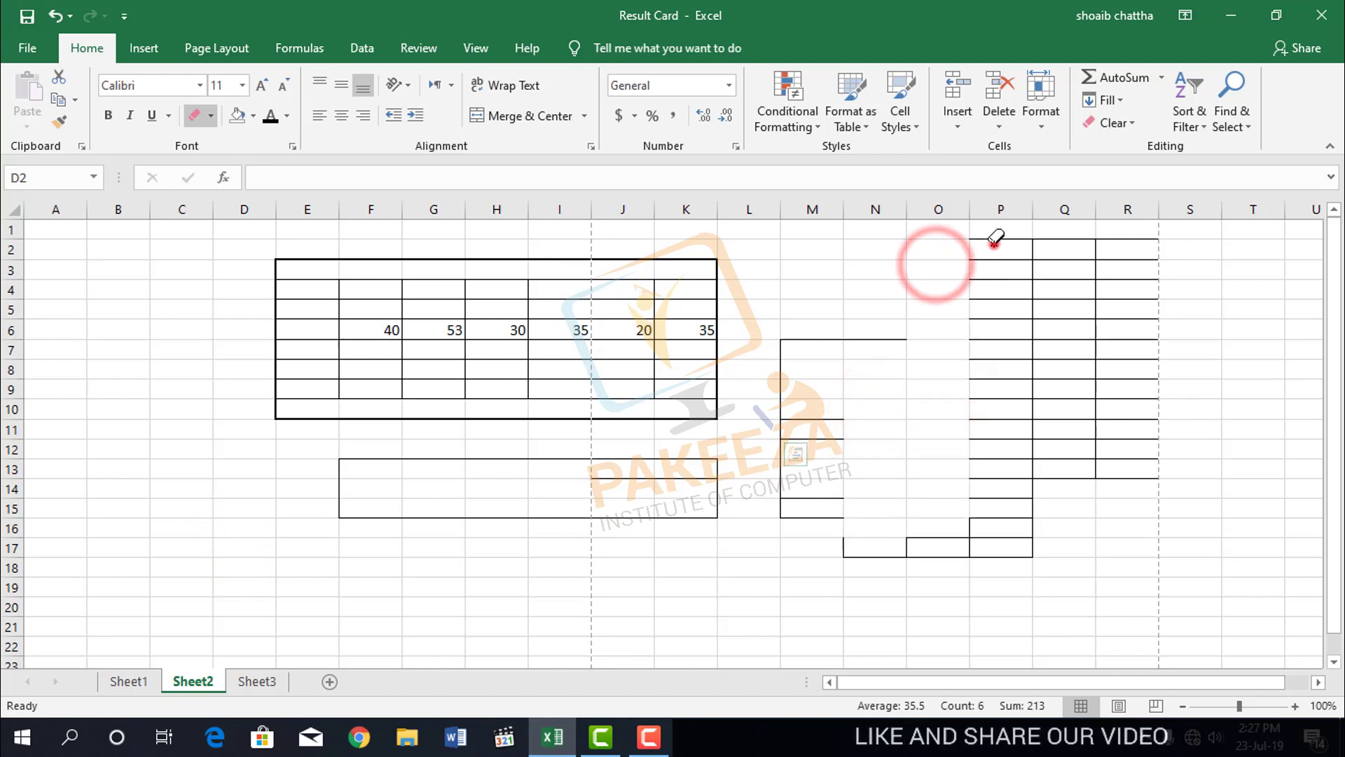
drag(994, 240, 1002, 501)
mouse_move(1060, 251)
mouse_down()
mouse_move(1084, 385)
mouse_move(1070, 477)
mouse_up()
mouse_move(1127, 249)
mouse_down()
mouse_move(1156, 384)
mouse_move(1149, 481)
mouse_up()
Erase the leftover drawn borders in M7:P17 and the column K end of the box at F13:K15.
click(956, 531)
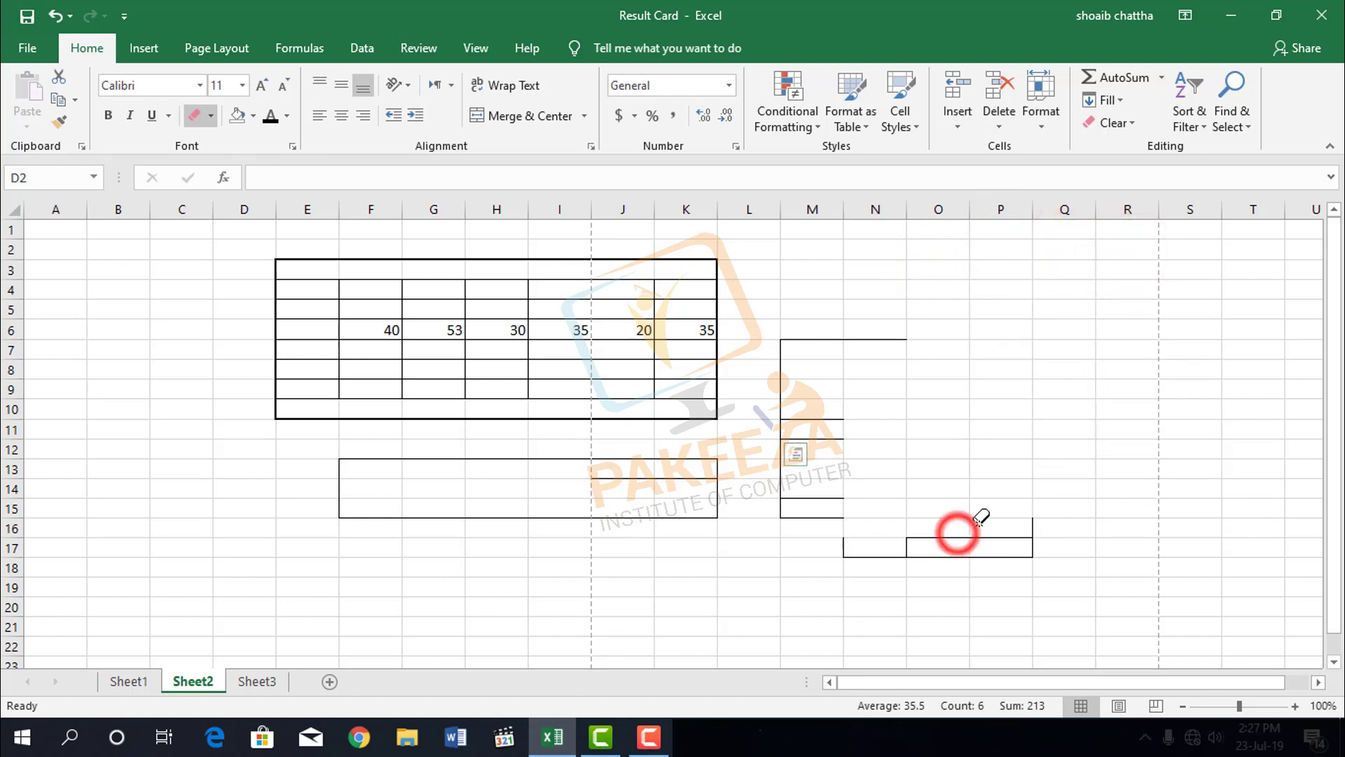
drag(998, 529, 973, 556)
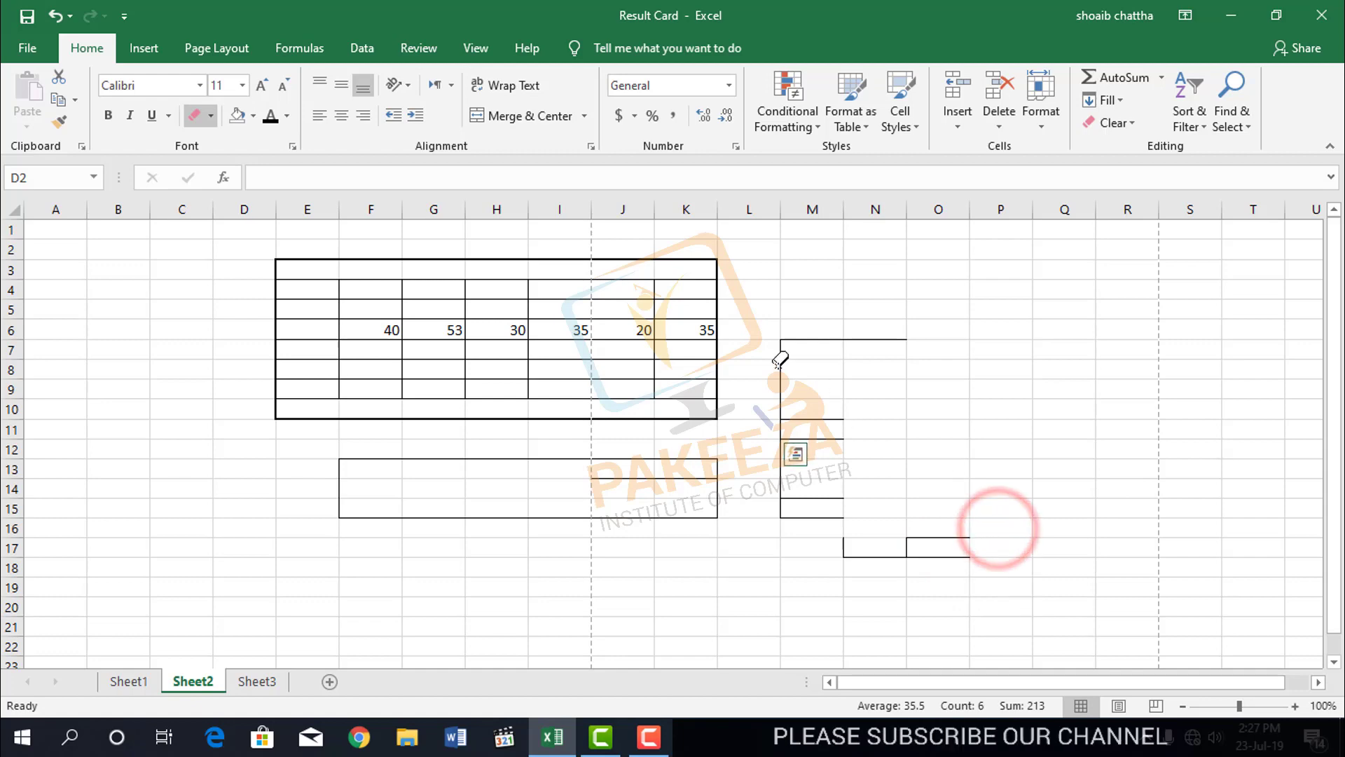
drag(721, 442, 672, 571)
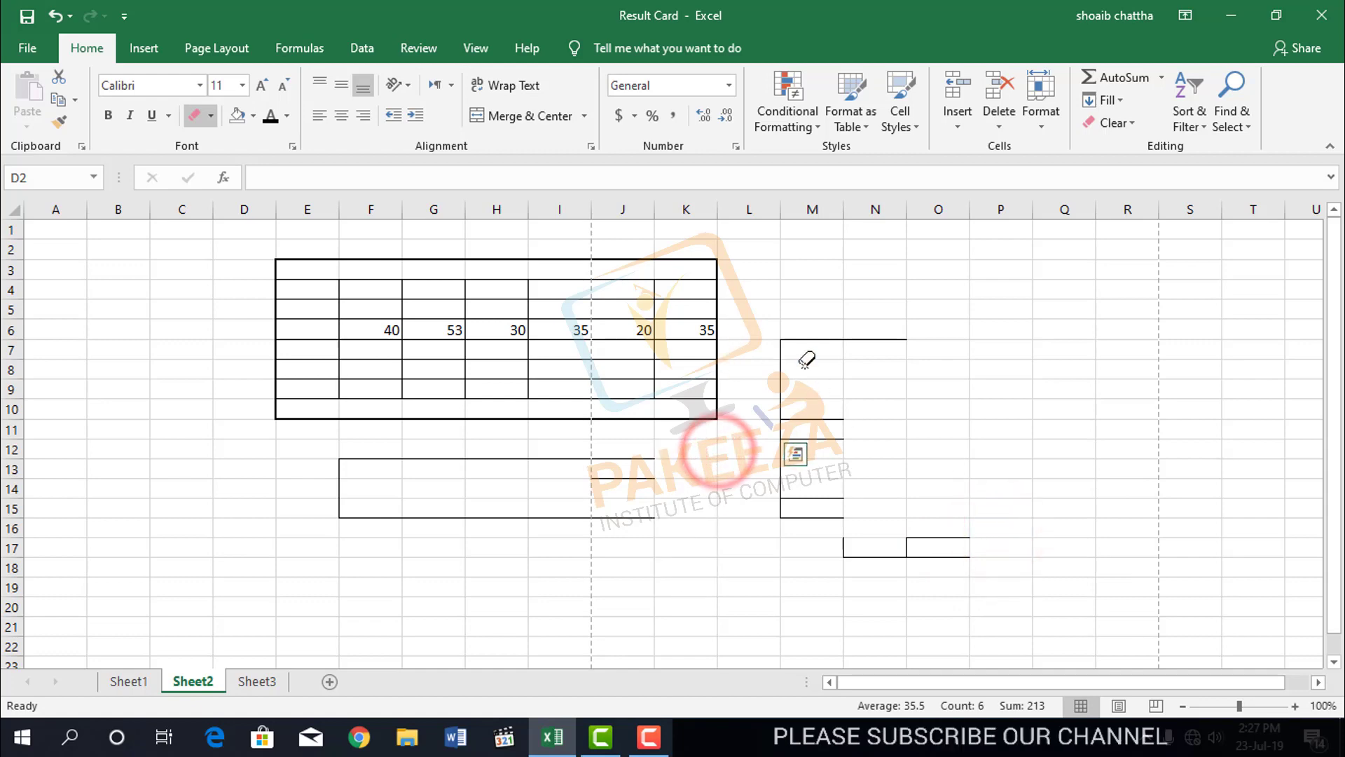
drag(813, 322, 832, 522)
drag(865, 303, 895, 566)
drag(954, 527, 961, 591)
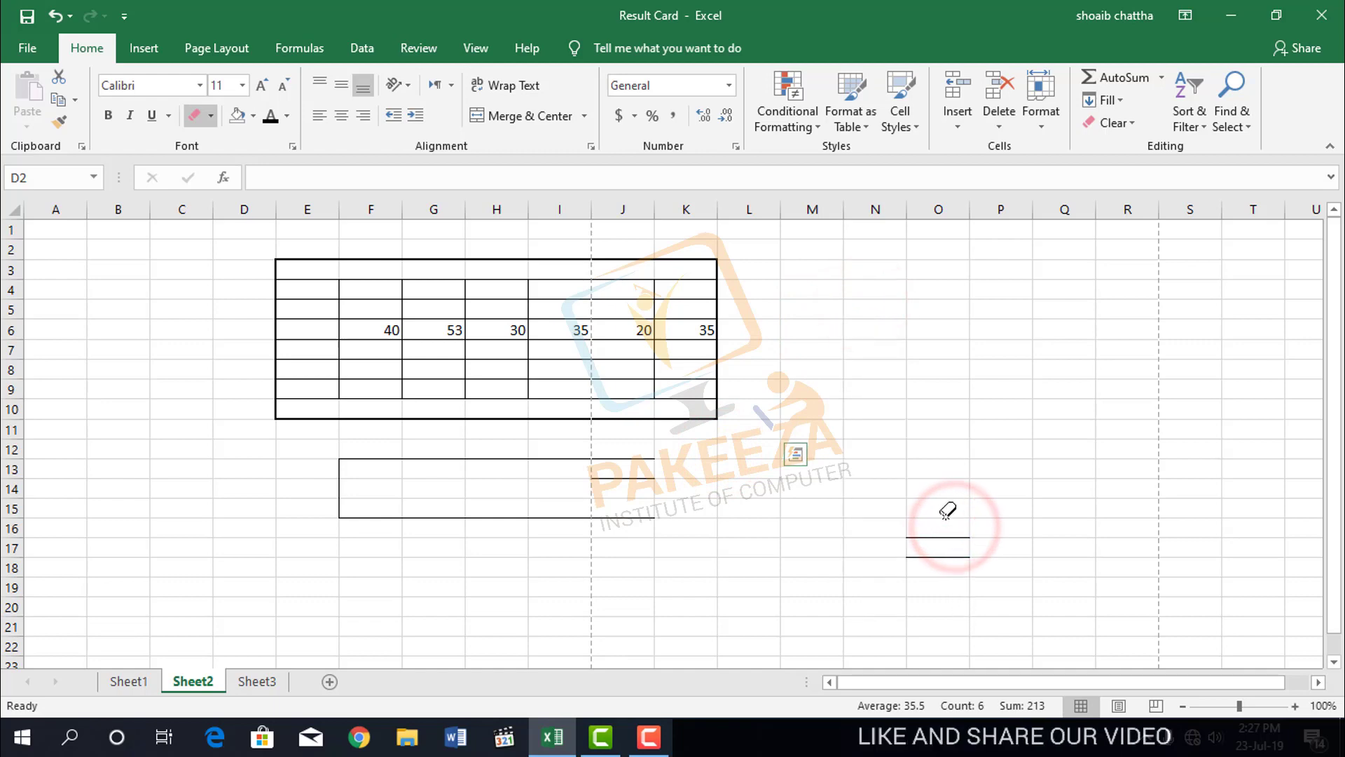
drag(943, 513, 939, 579)
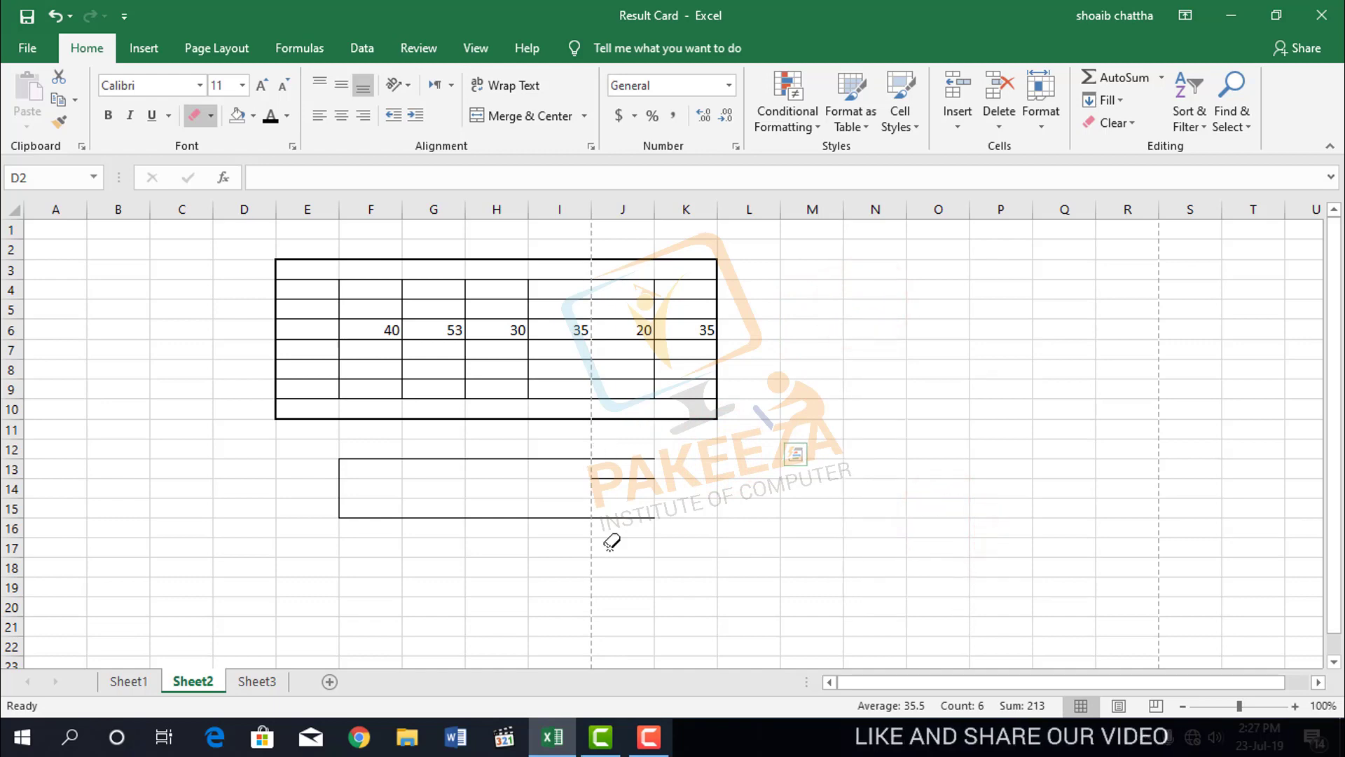
Erase the rest of the drawn box over F13:J15.
drag(626, 524, 627, 527)
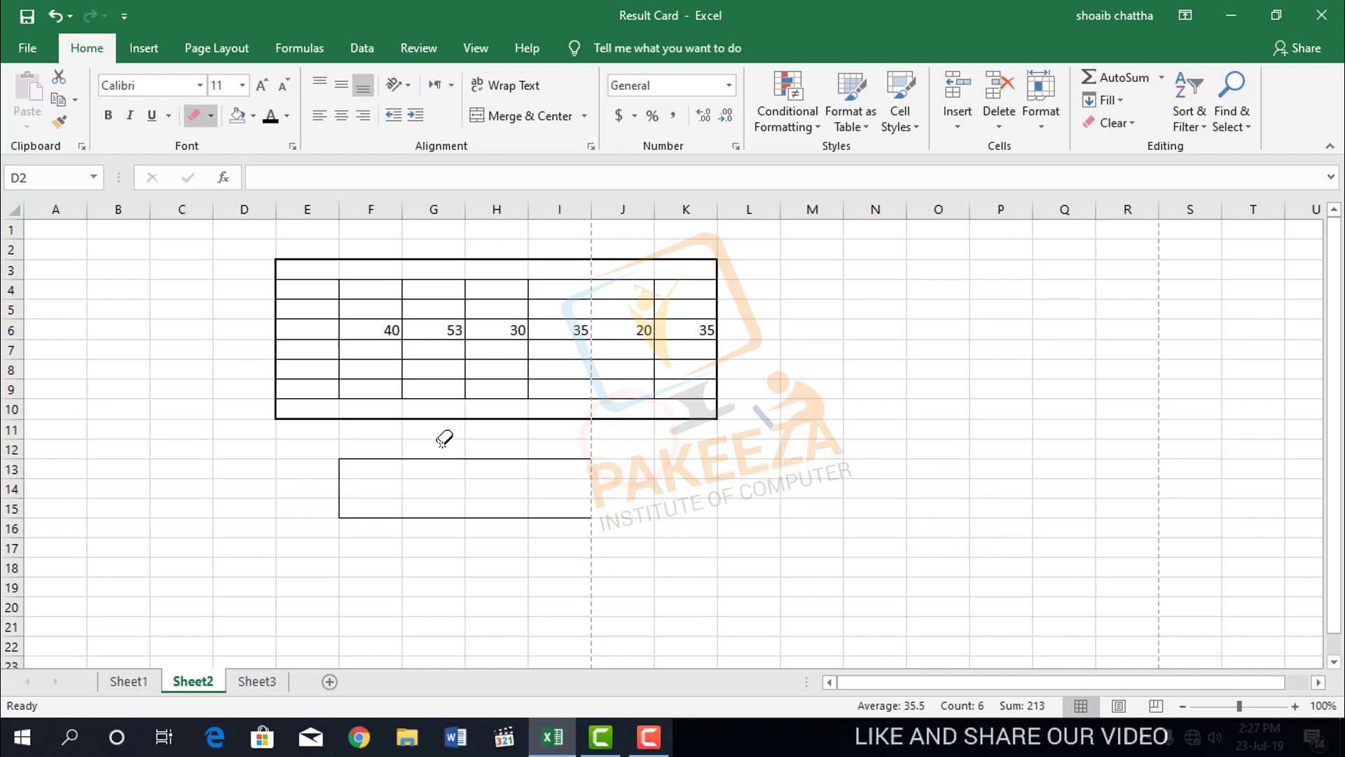
drag(442, 444, 442, 518)
drag(344, 448, 345, 527)
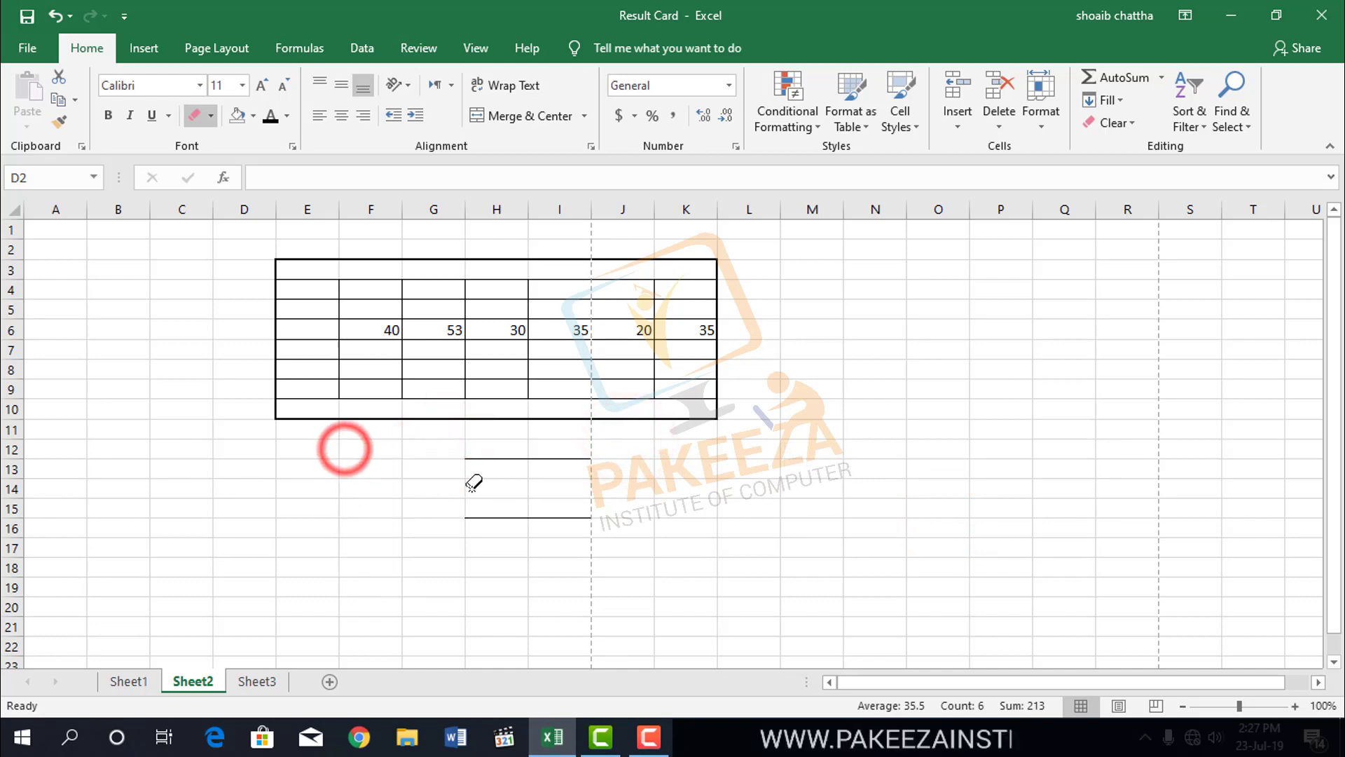
drag(502, 450, 503, 524)
drag(570, 450, 588, 528)
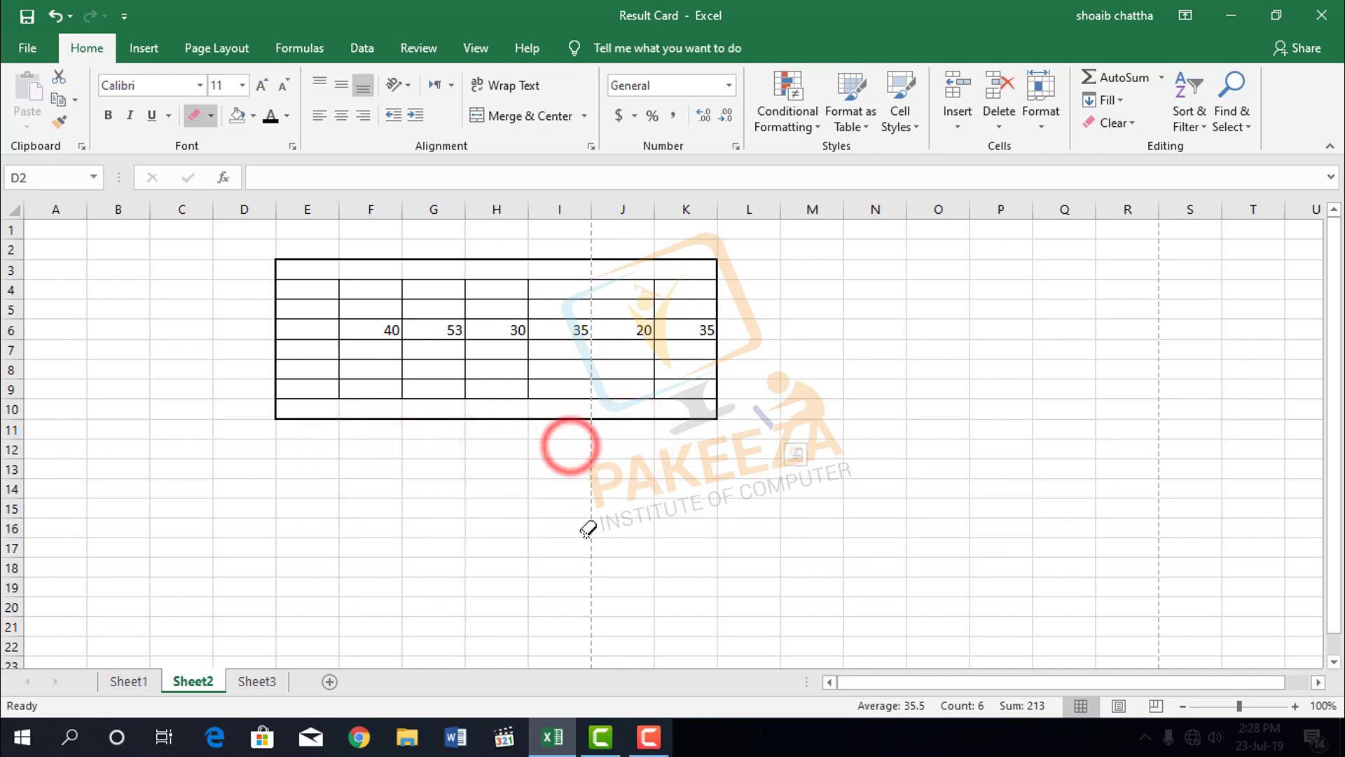
Set the border line color to a light blue theme color and draw border grids over J13:O16 and M6:O10.
click(211, 118)
mouse_move(272, 576)
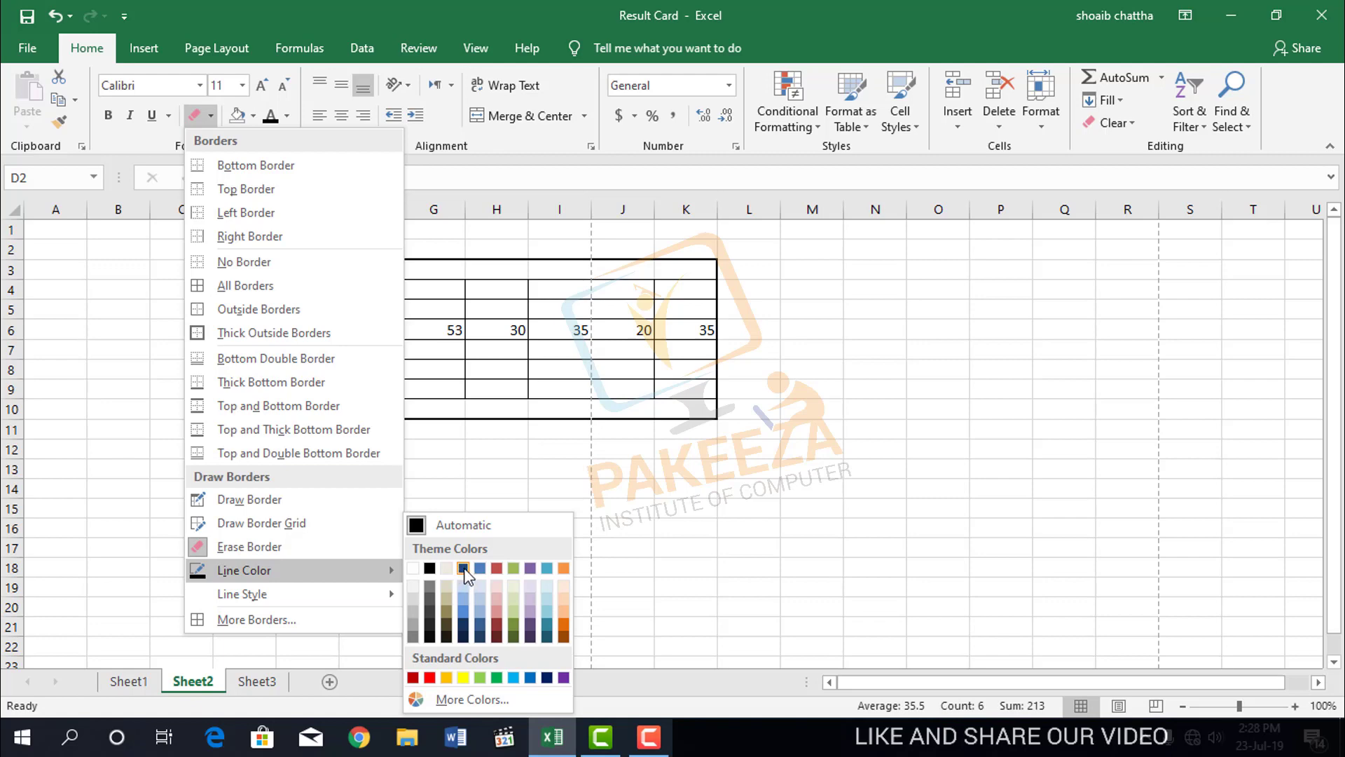
click(466, 598)
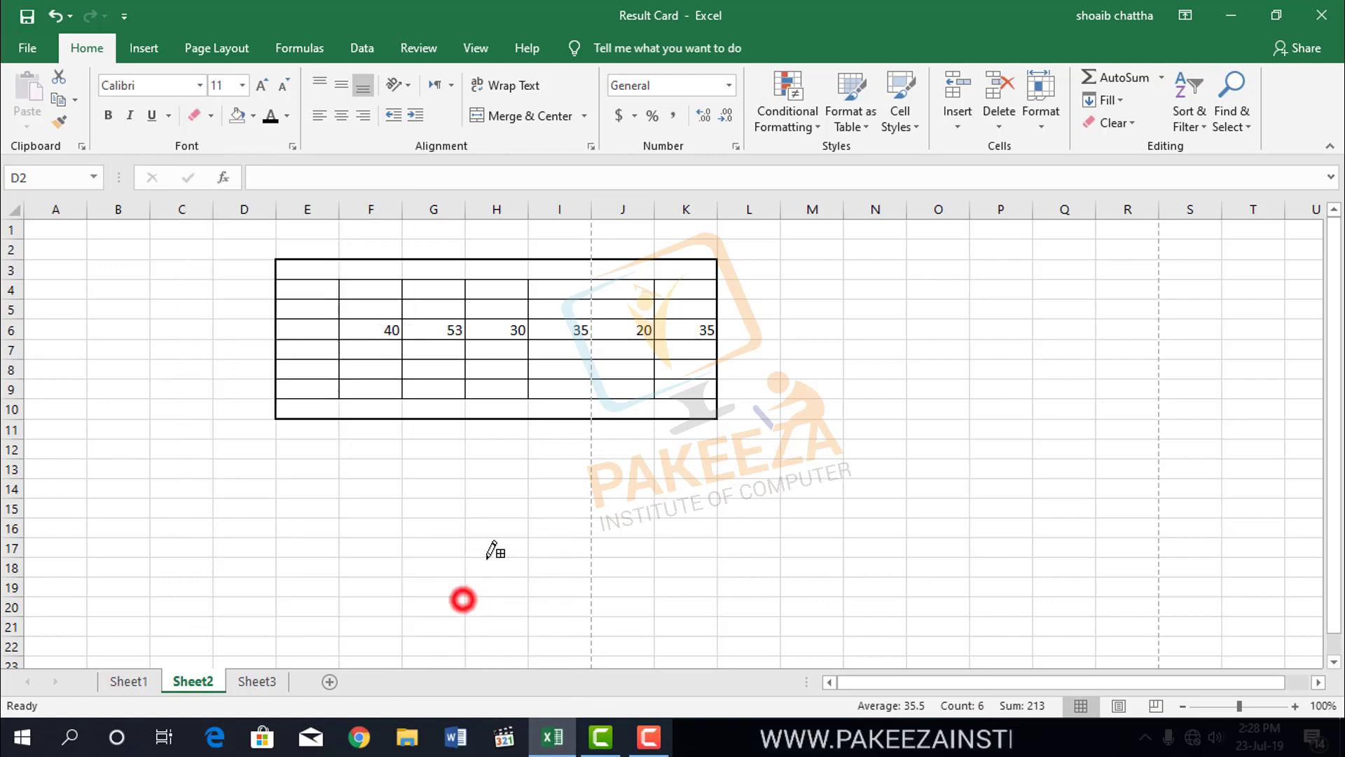
drag(602, 465, 933, 534)
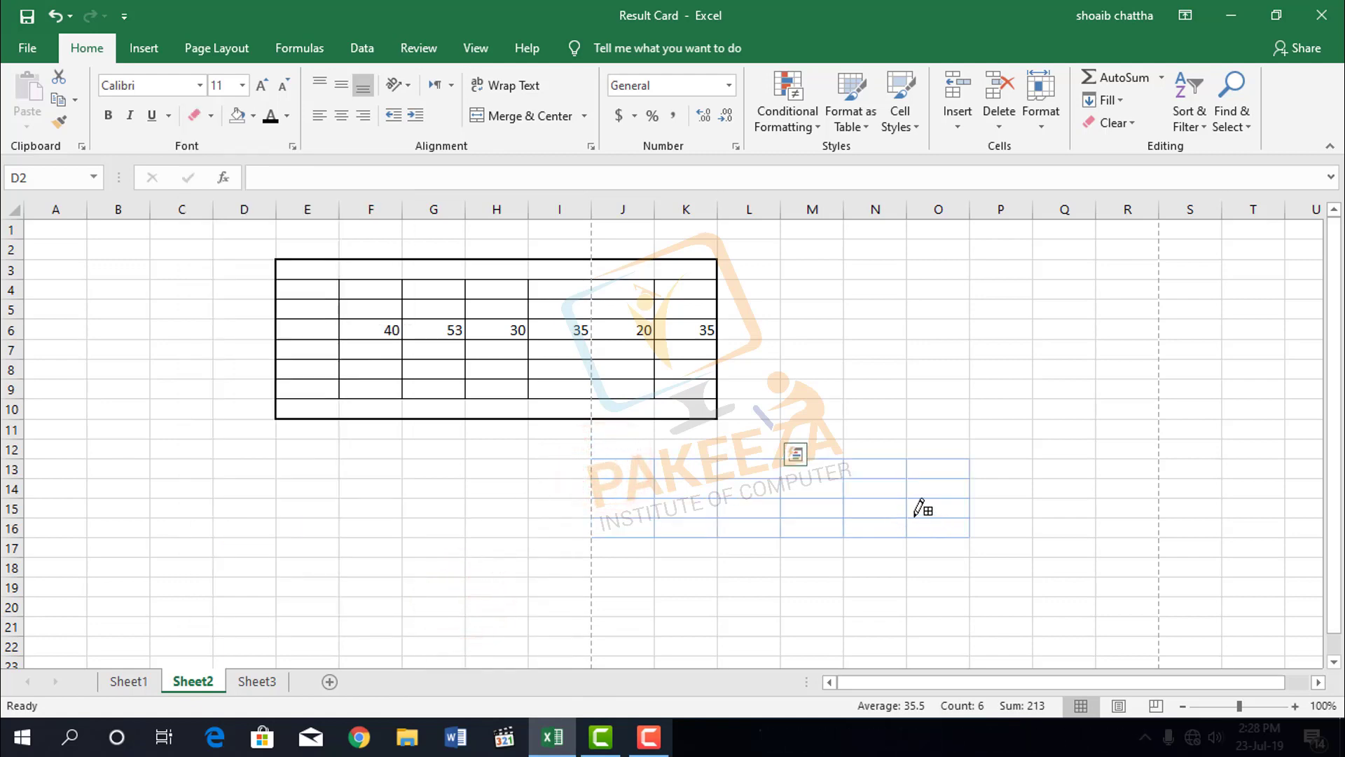
click(1295, 706)
drag(1179, 682, 1241, 683)
mouse_move(806, 338)
mouse_down()
mouse_move(850, 385)
mouse_move(990, 431)
mouse_up()
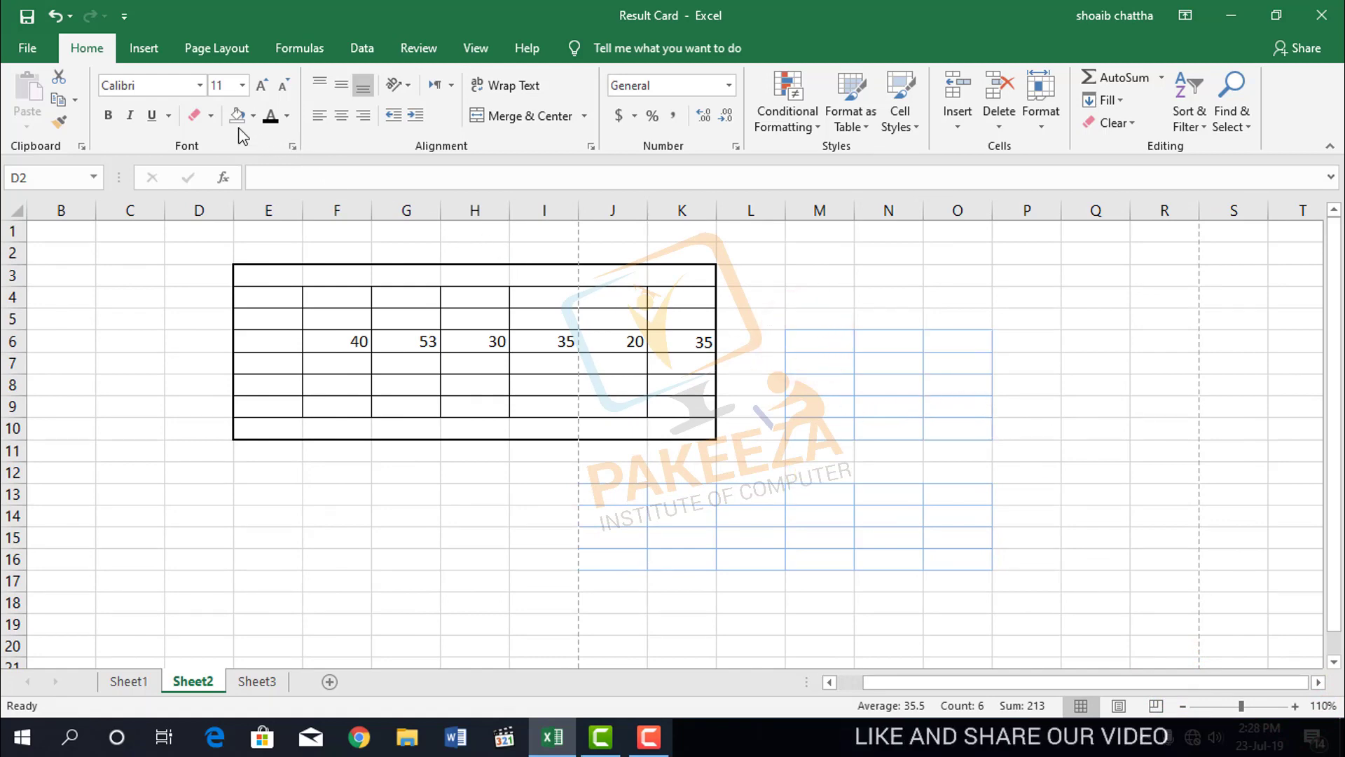
Choose a fine dotted line style and draw a border grid over G12:J17.
click(209, 118)
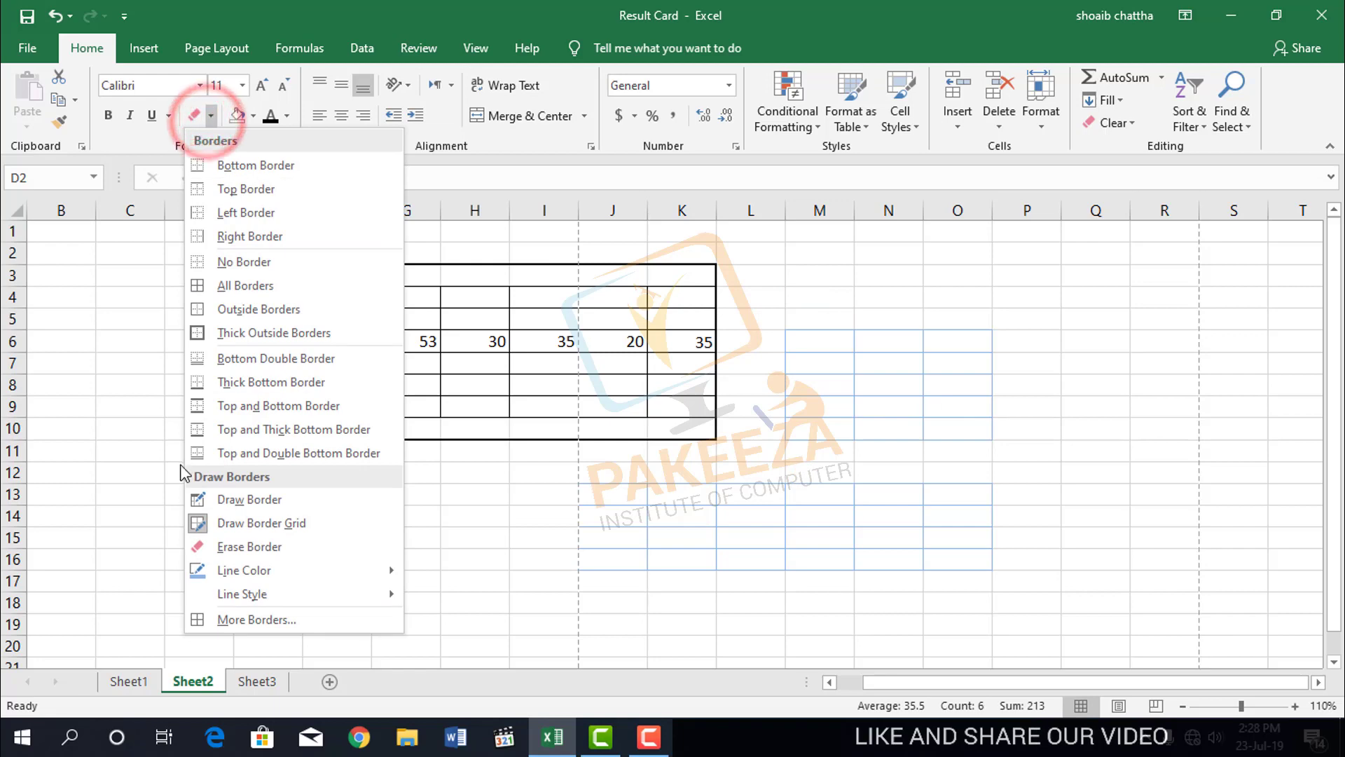
mouse_move(234, 594)
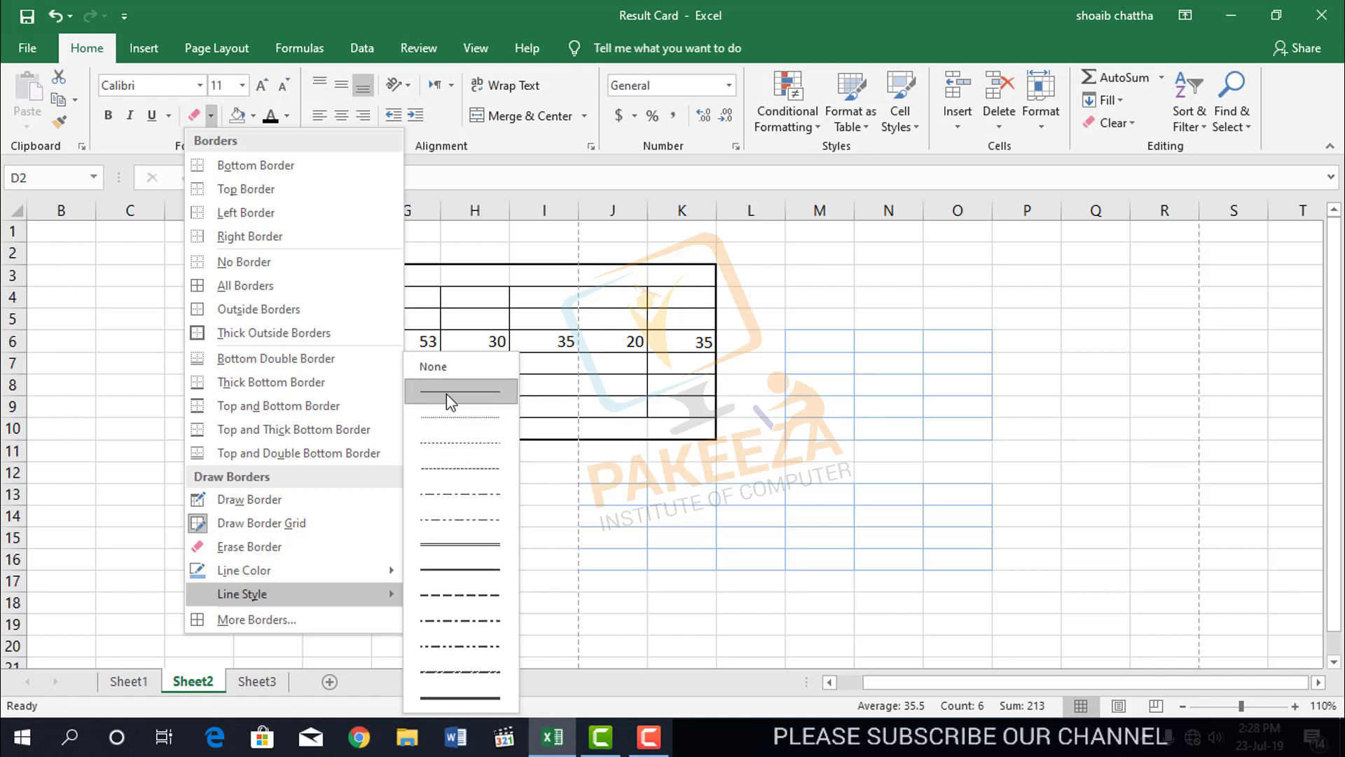
click(424, 443)
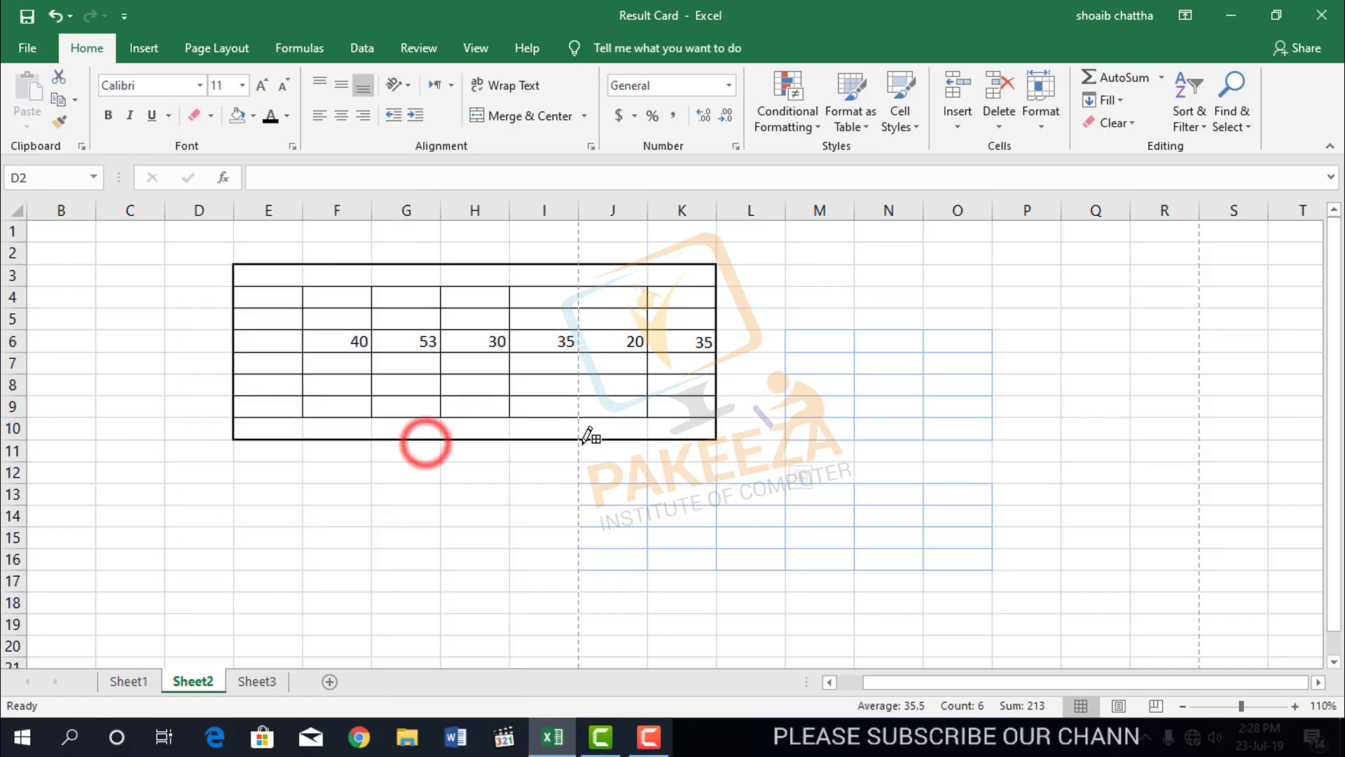
mouse_move(400, 464)
mouse_down()
mouse_move(603, 577)
mouse_move(643, 568)
mouse_up()
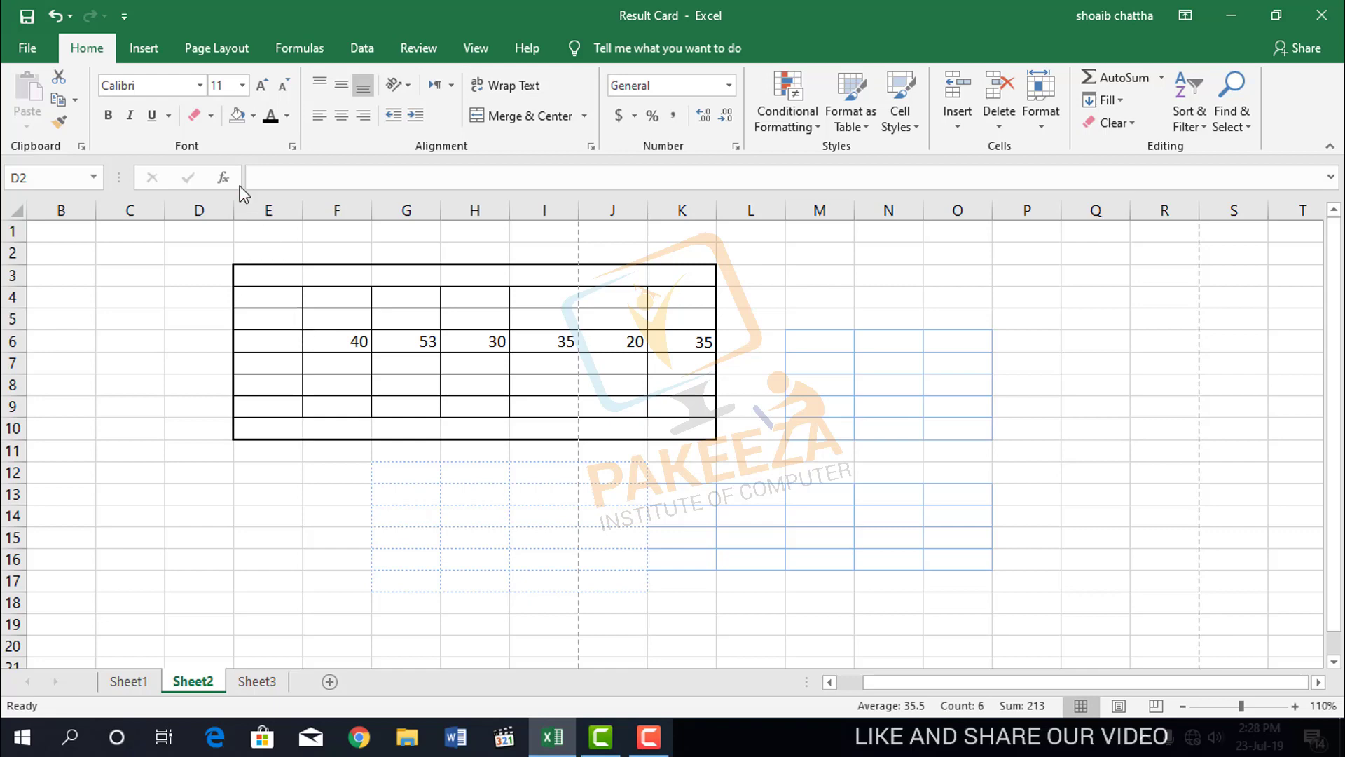
Choose the thick solid line style and draw a border grid over G13:K18.
click(209, 117)
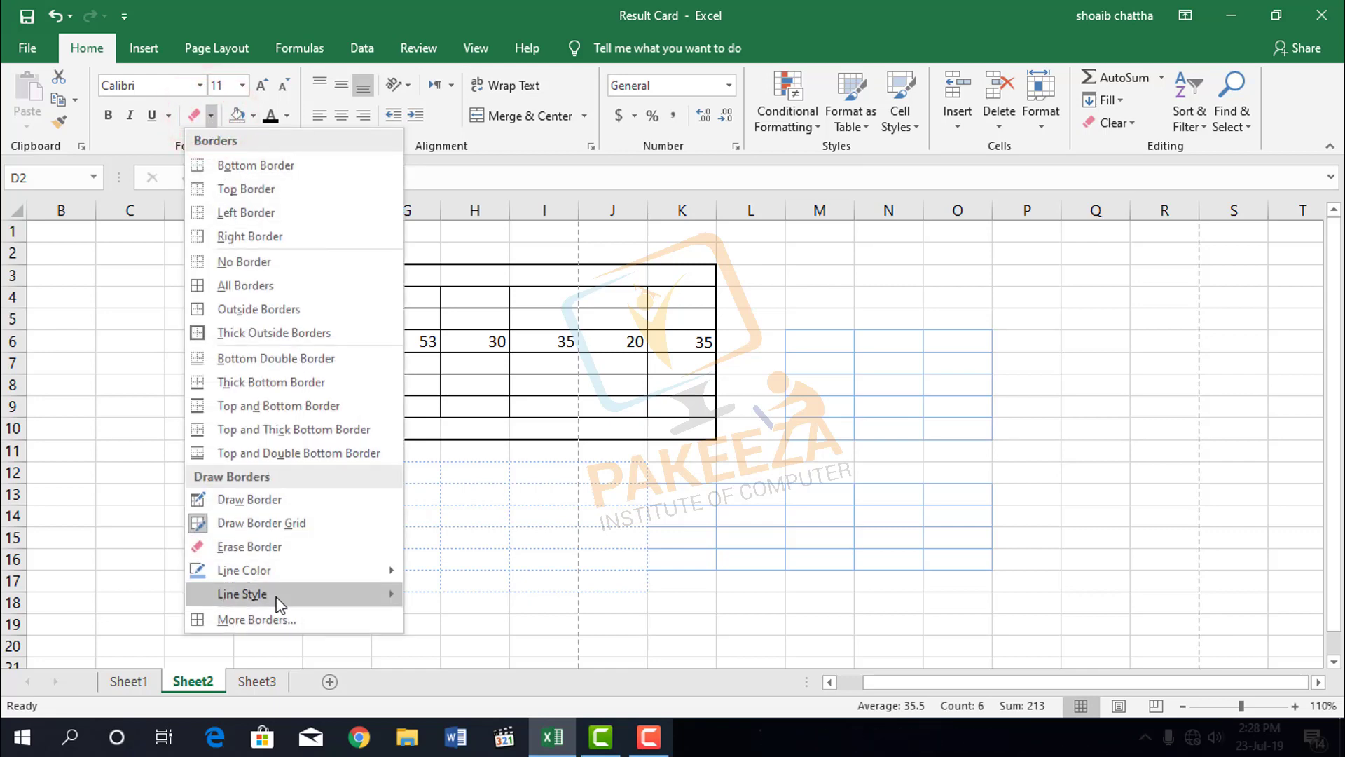
mouse_move(279, 604)
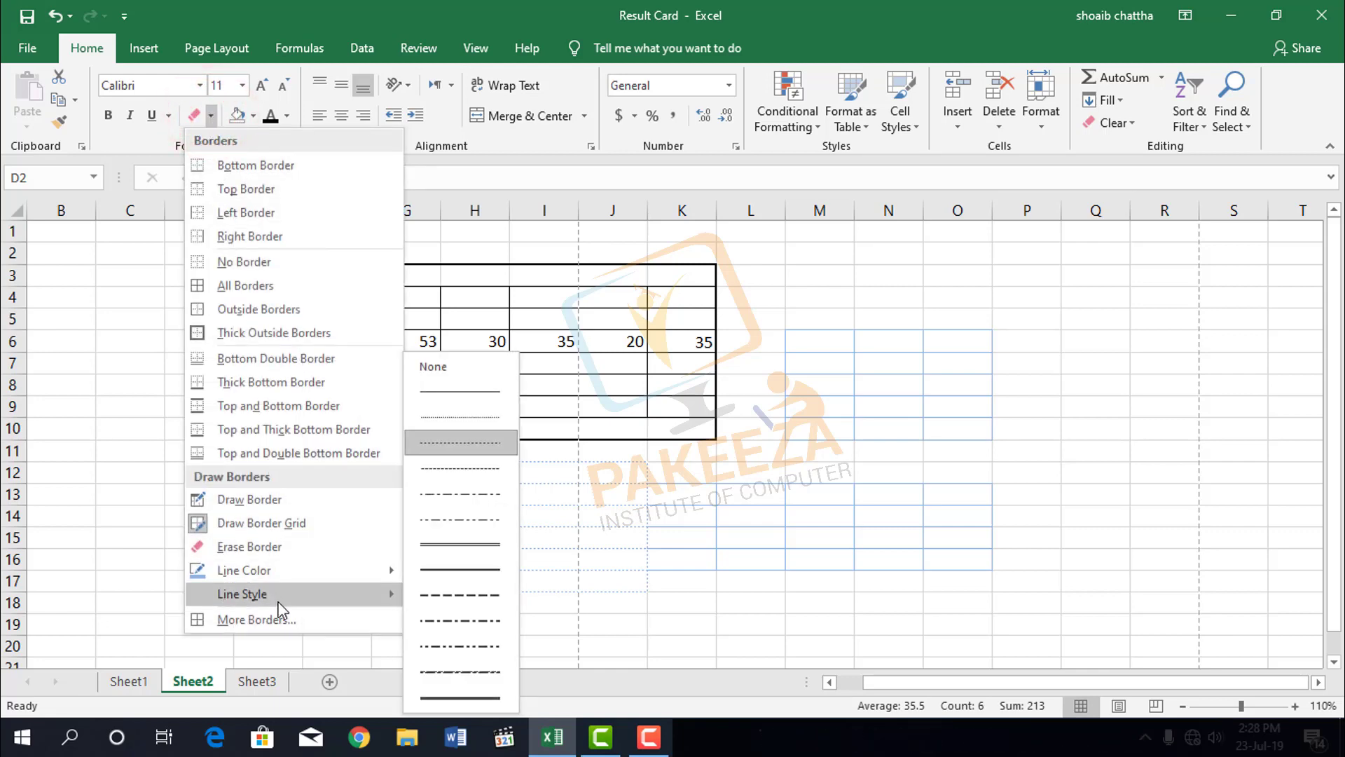
click(452, 698)
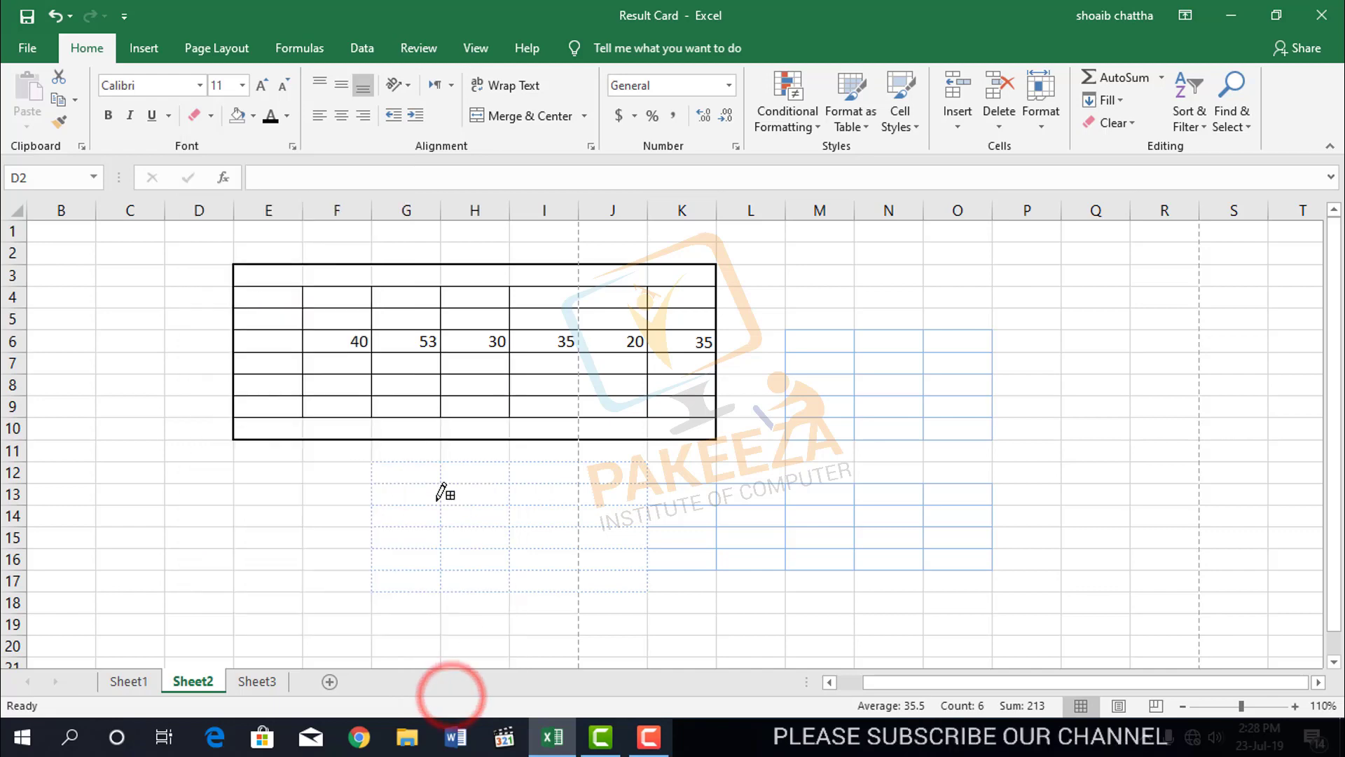
mouse_move(427, 486)
mouse_down()
mouse_move(472, 526)
mouse_move(694, 601)
mouse_up()
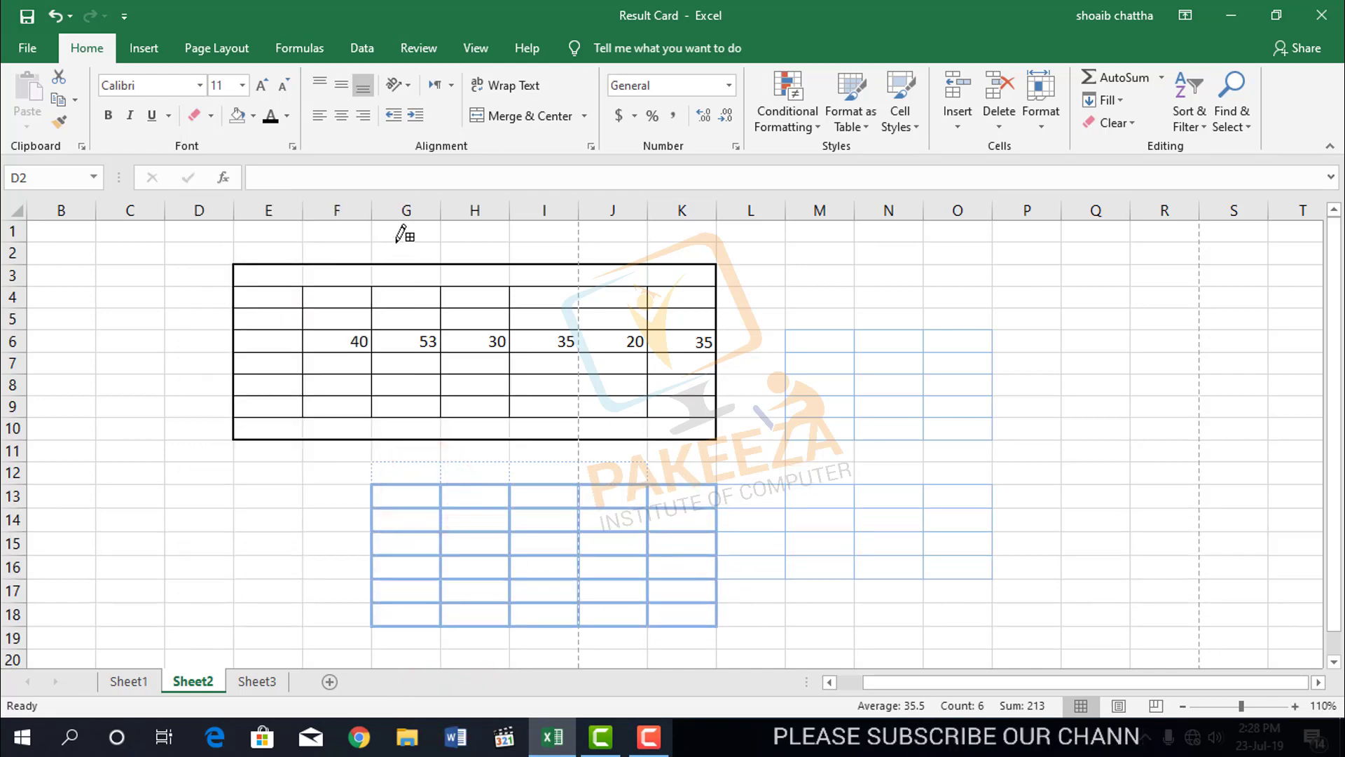
Open the More Borders settings, examine the line style, color and preset options, and close the dialog.
click(211, 116)
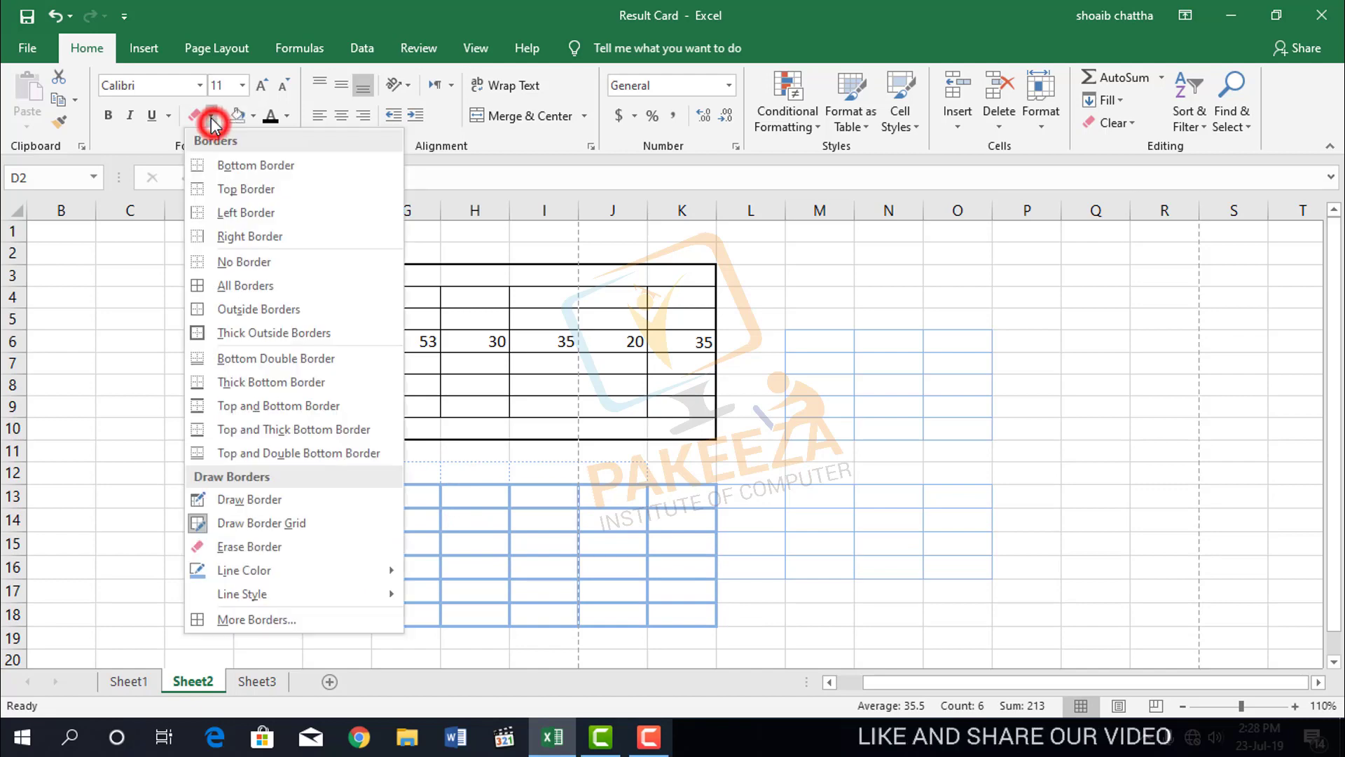
click(257, 620)
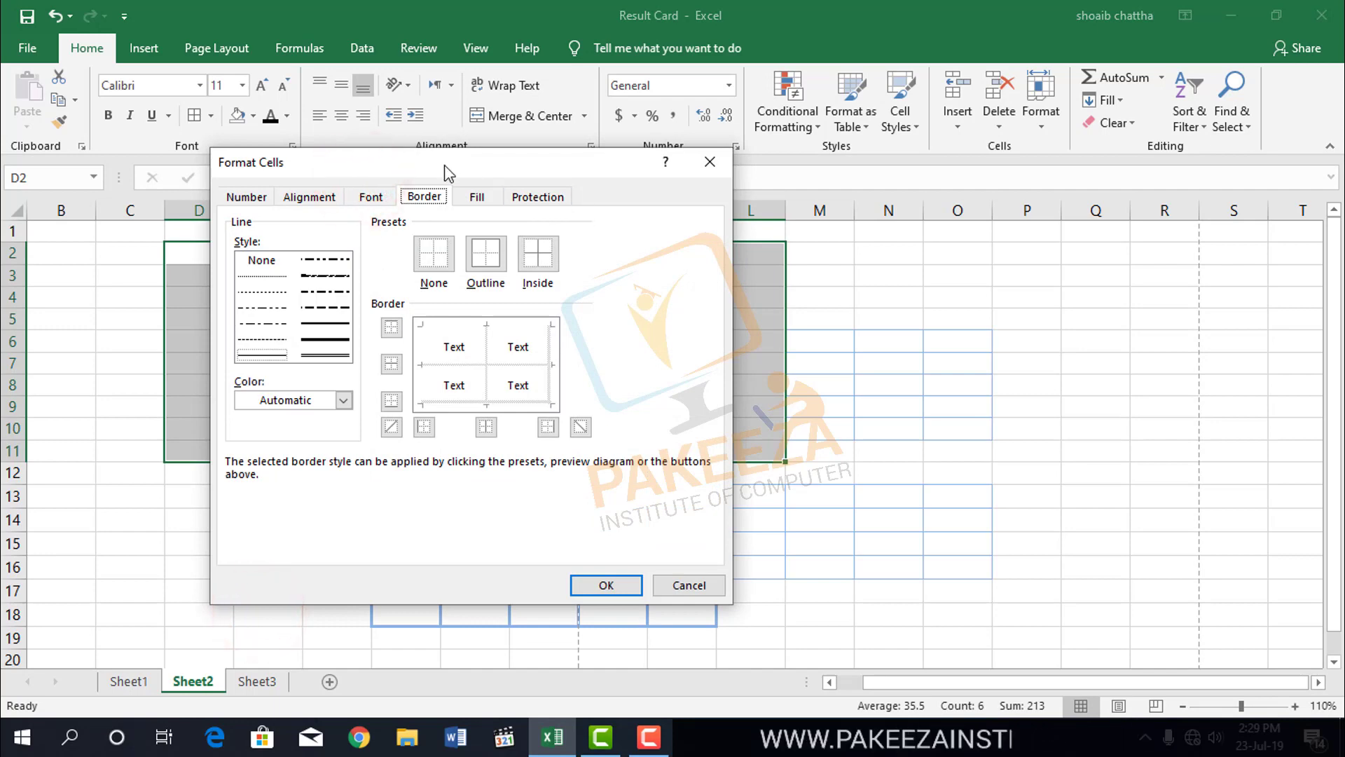
drag(447, 171, 769, 234)
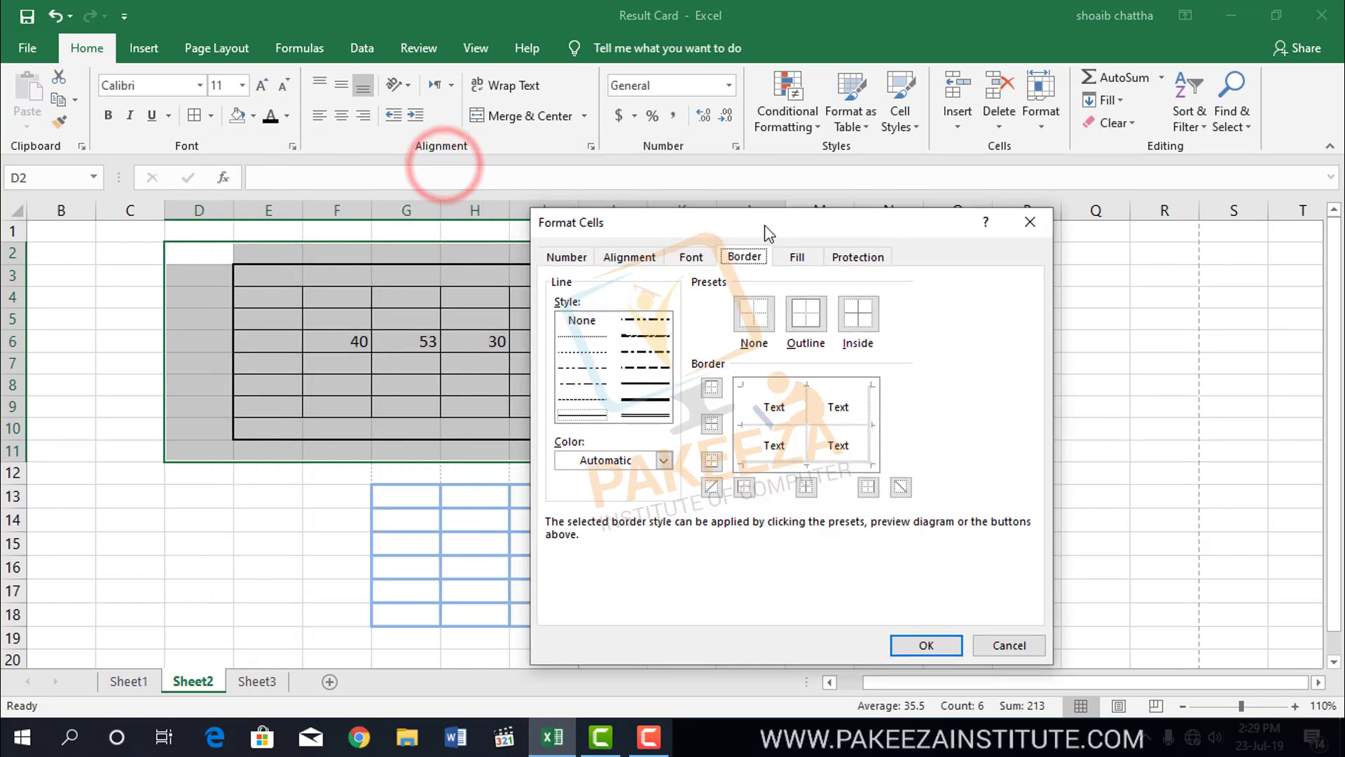
click(663, 460)
click(662, 460)
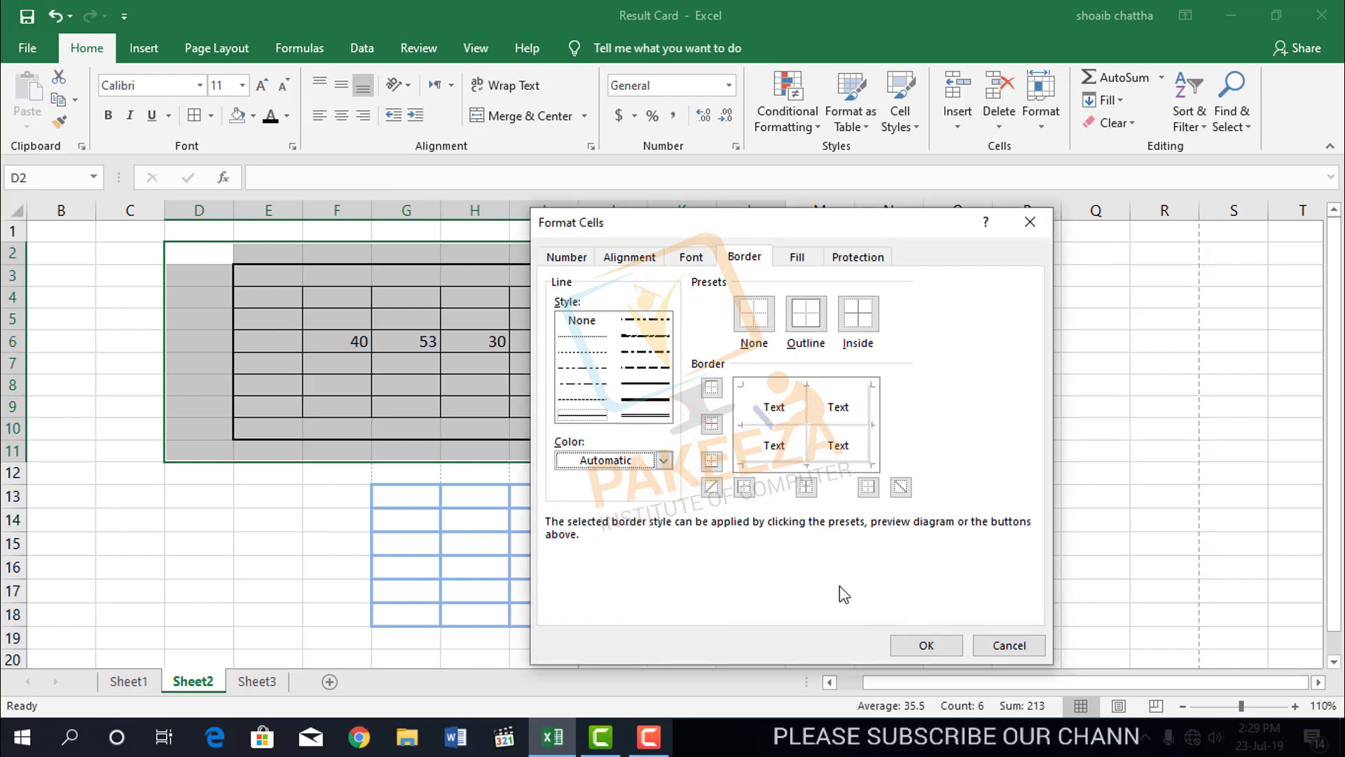
click(936, 644)
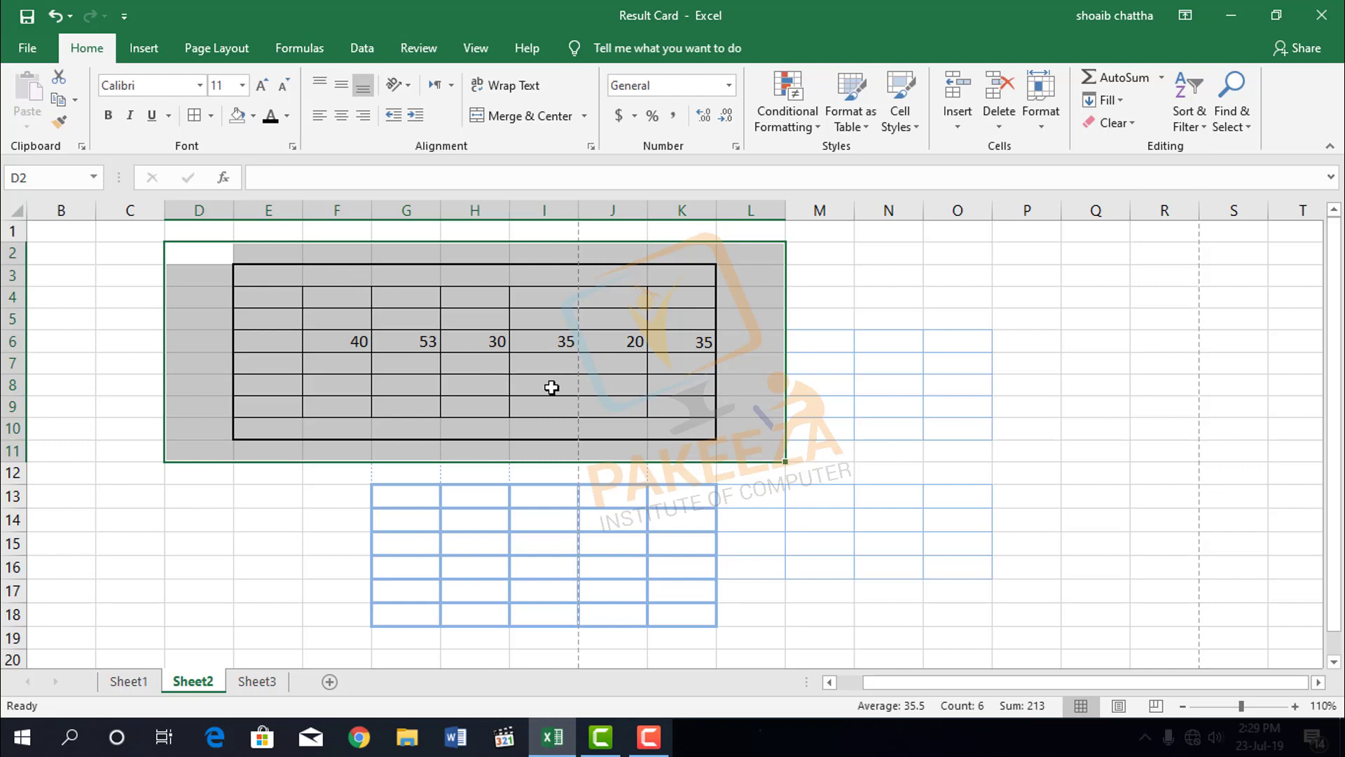
click(649, 736)
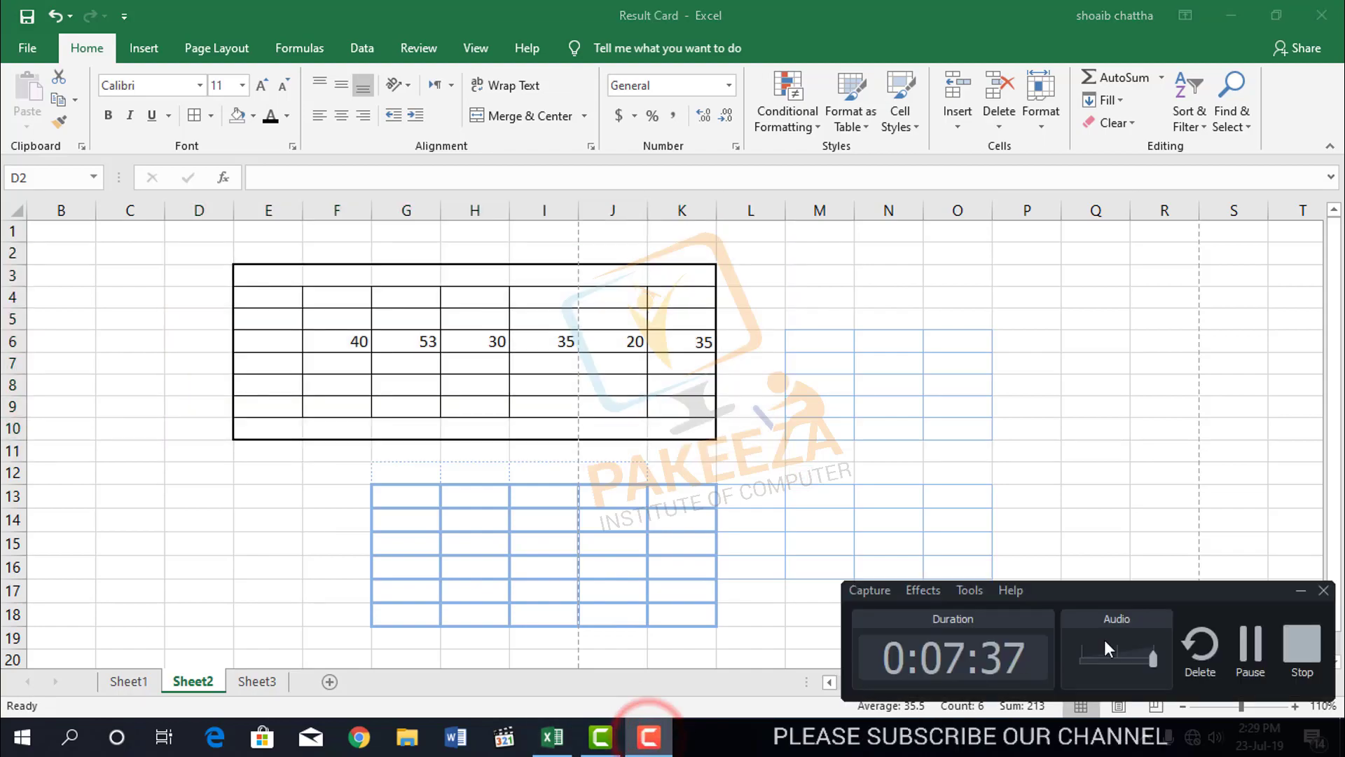